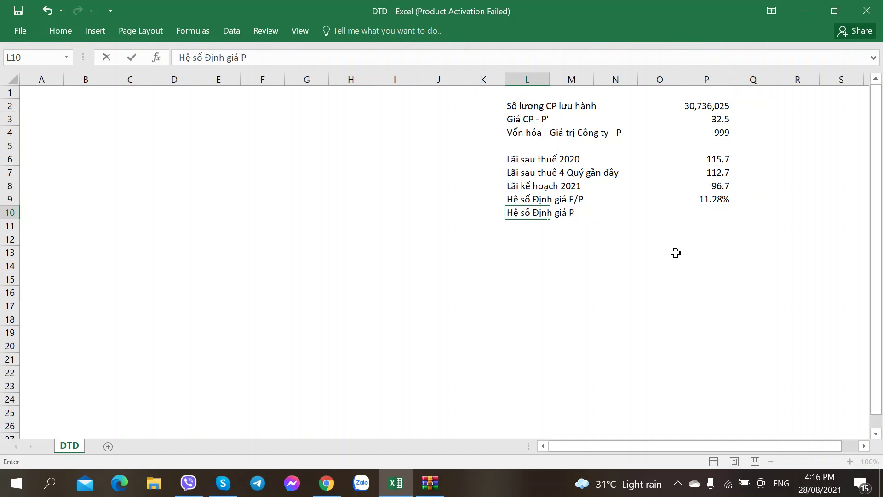
- Finish the label "Hệ số Định giá P/E" in L10 and calculate the ratio in P10 with =P4/P7
key("Right")
key("Right")
key("Right")
key("Right")
type("=")
key("Up")
key("Up")
key("Up")
key("Up")
key("Up")
key("Up")
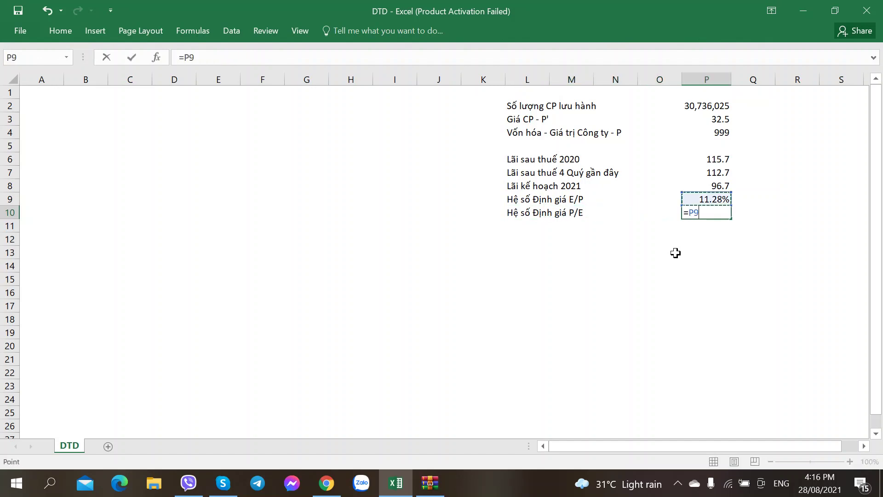
type("/")
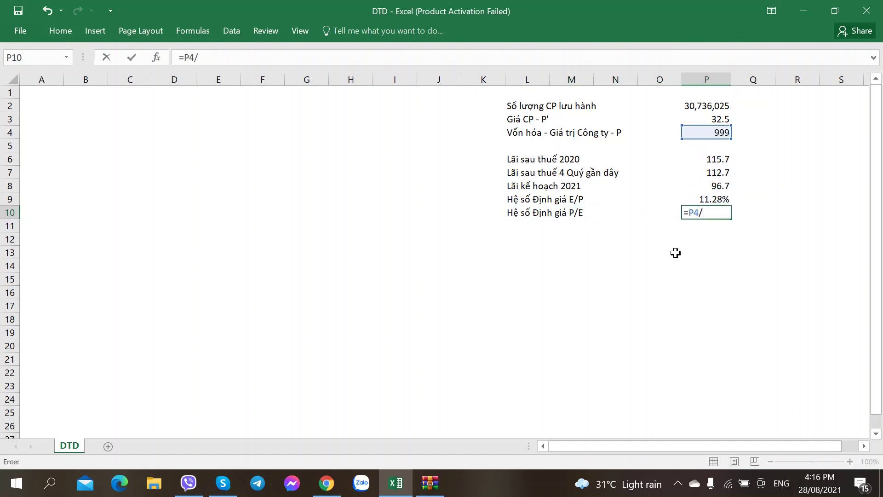
key("Up")
key("Up")
key("Up")
key("Return")
- Reduce the P/E value in P10 to two decimal places
key("Up")
key("Right")
key("Right")
key("Right")
key("Right")
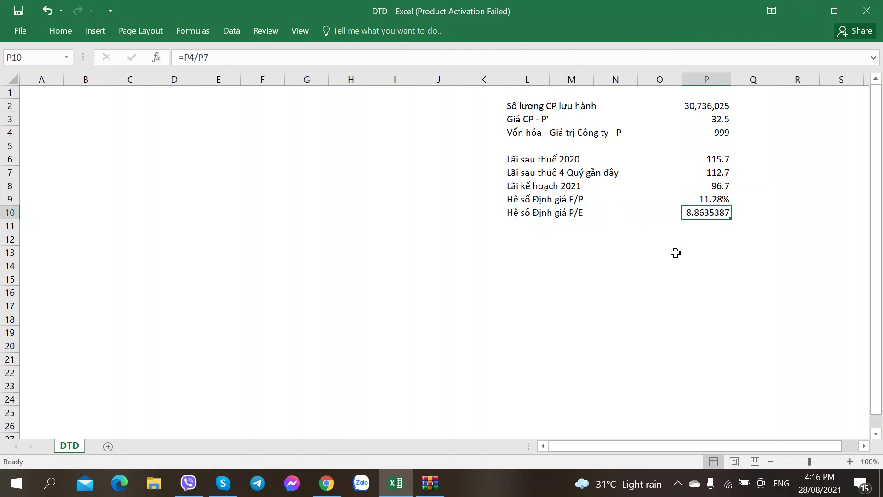
left_click(65, 33)
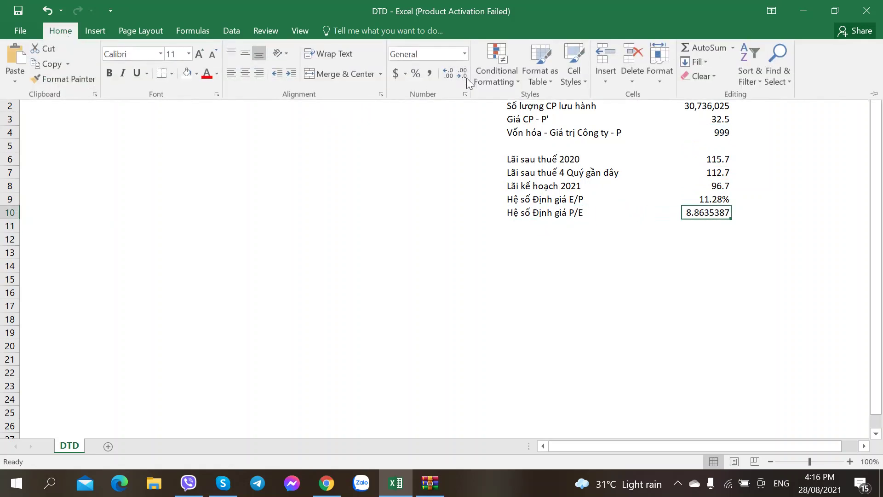
left_click(462, 74)
left_click(462, 74)
left_click(462, 74)
left_click(462, 74)
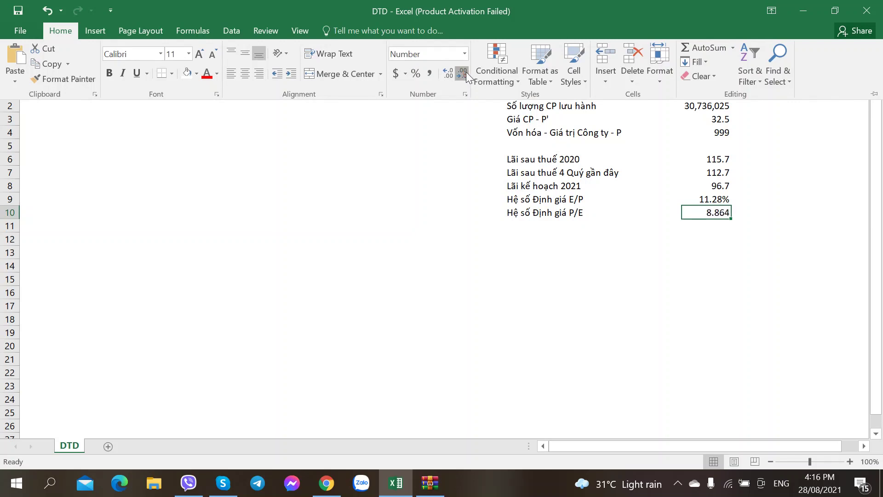
left_click(462, 74)
left_click(663, 254)
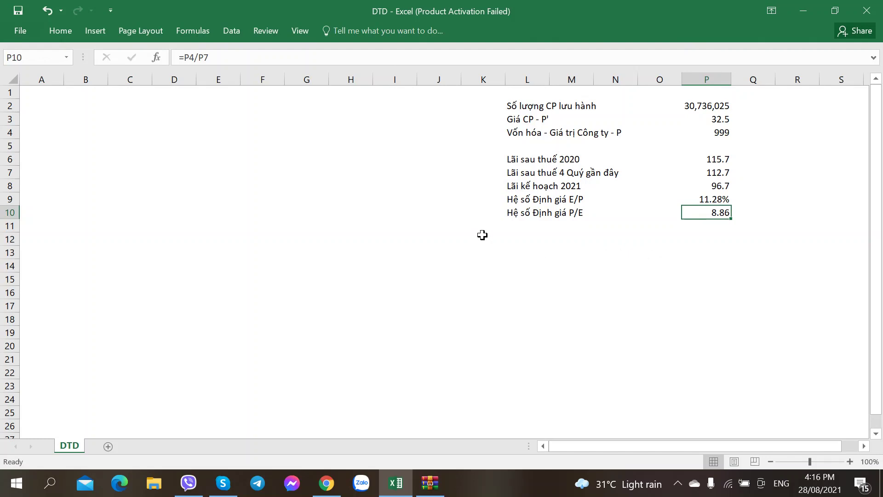
- Enter the label "Tỷ lệ Lãi sau thuế" in cell L12
left_click(524, 238)
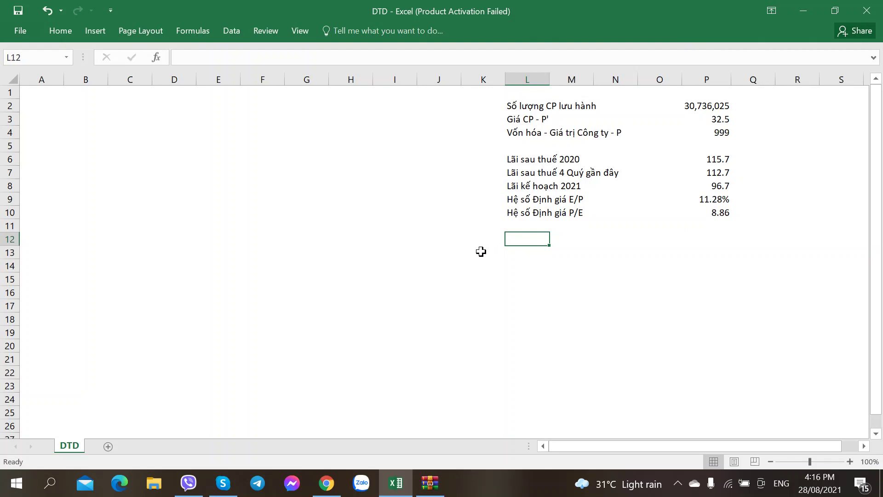
type("Tỷ lệ ")
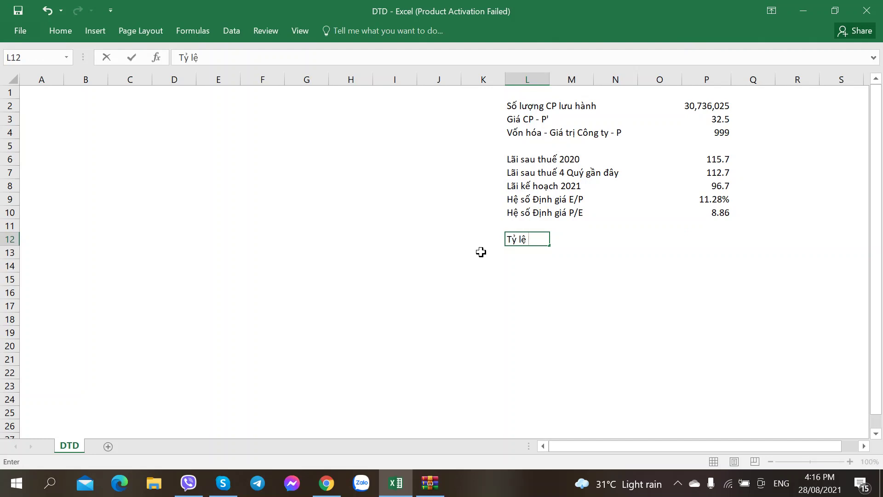
type("Lãi sua thu")
key("BackSpace")
key("BackSpace")
key("BackSpace")
key("BackSpace")
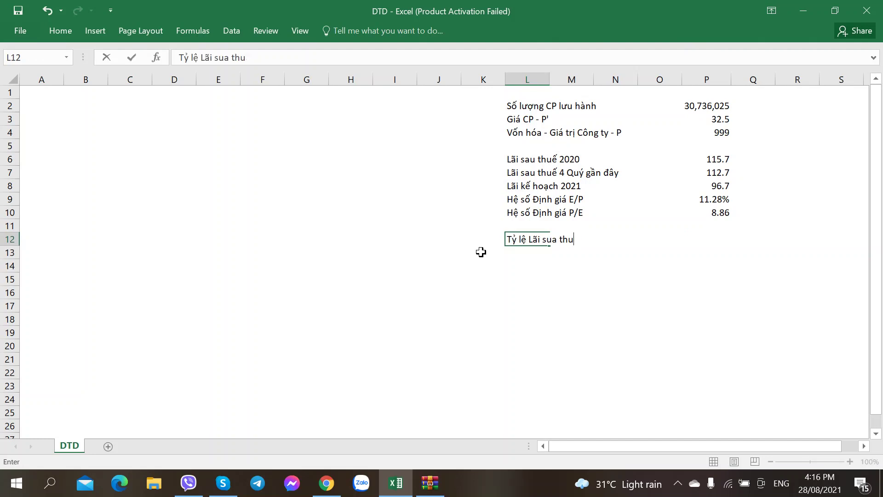
key("BackSpace")
key("BackSpace")
type("au thuế")
key("Tab")
- Change the label in L6 to "Lãi sau thuế Cty Mẹ 2020"
left_click(535, 157)
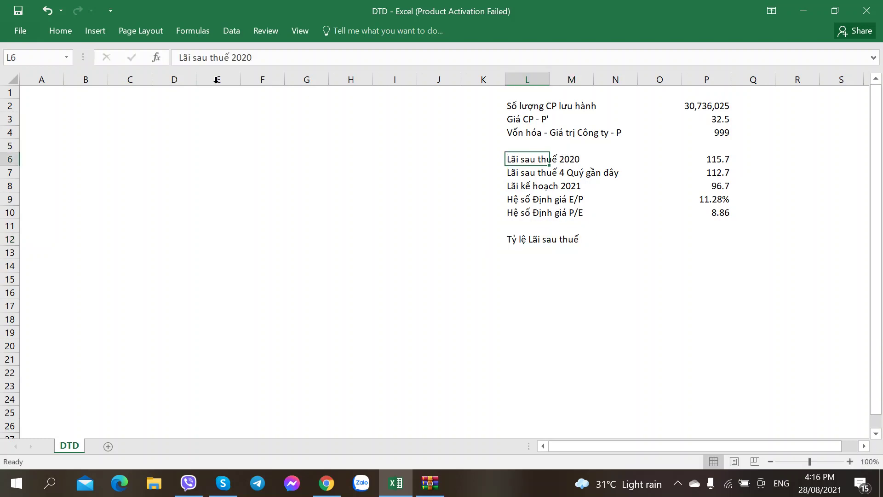
left_click(231, 57)
key("Right")
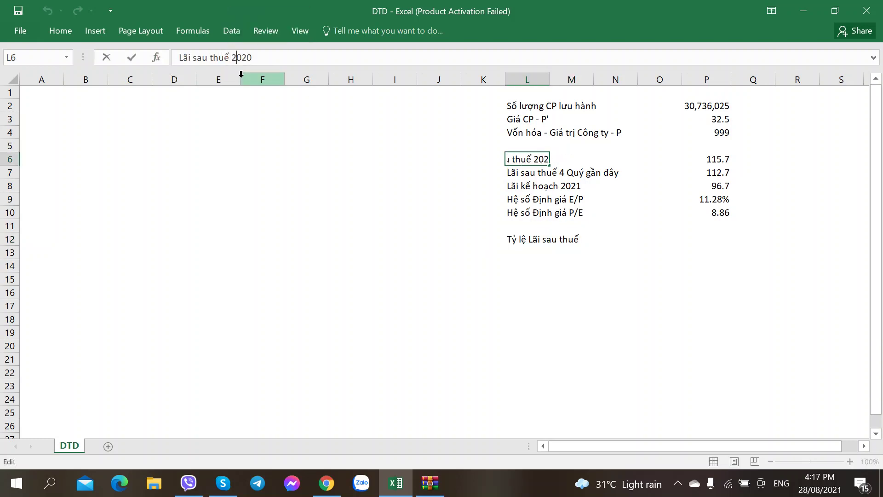
type("Cty Mẹ")
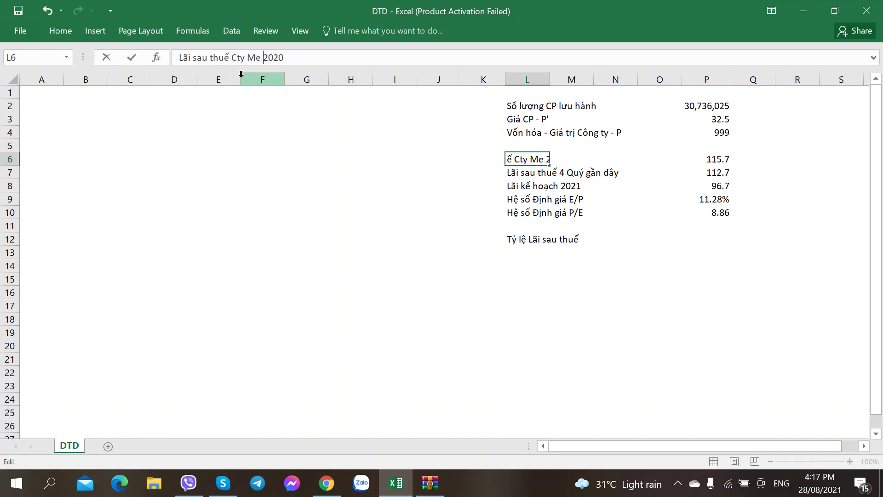
key("Return")
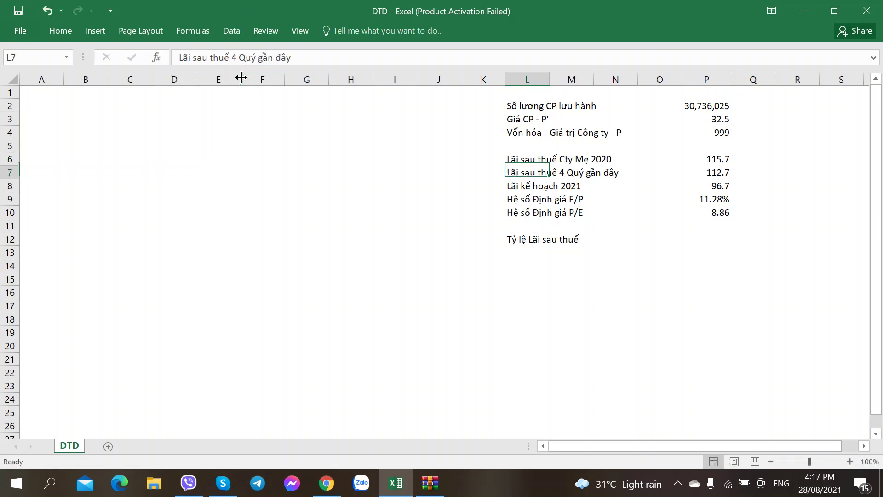
- Extend the label in L12 to "Tỷ lệ Lãi sau thuế Cty Mẹ / Vốn Điều lệ"
left_click(515, 237)
left_click(298, 54)
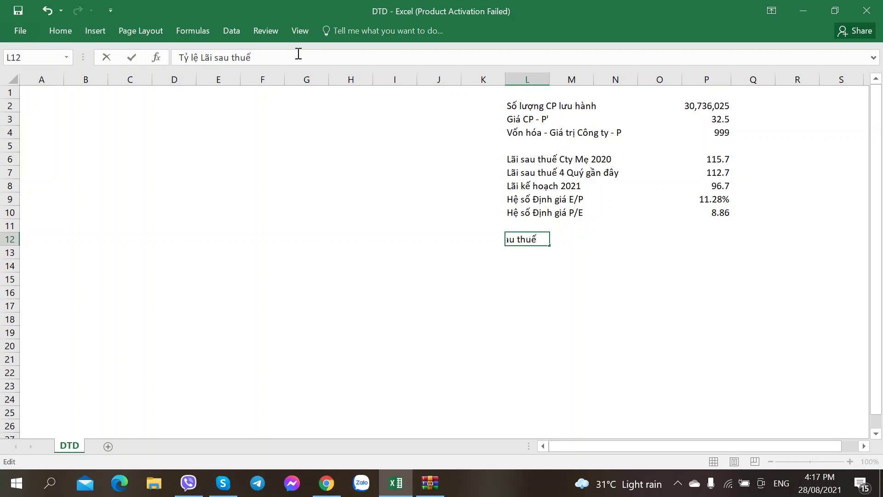
type("Cty Me")
type(" / Vốn Điều lệ")
key("Tab")
key("Tab")
key("Tab")
key("Tab")
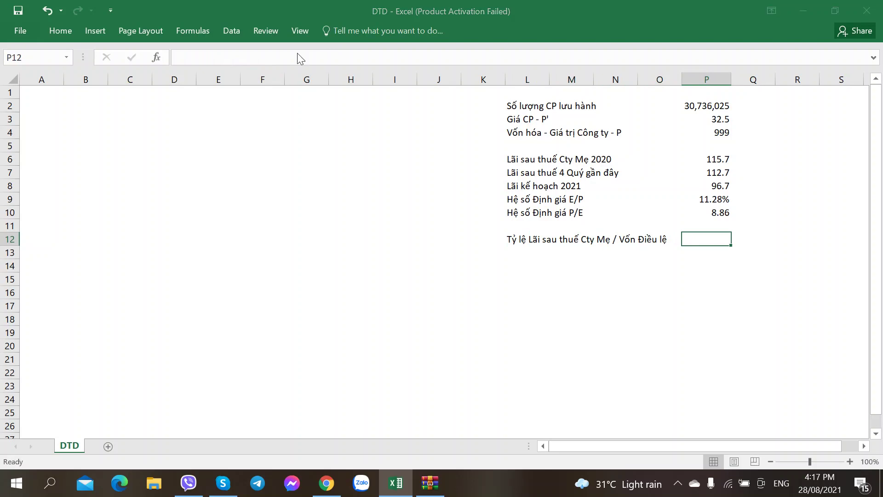
- Begin the ratio formula in P12 with =115.7/
key("alt+Tab")
key("alt+Tab")
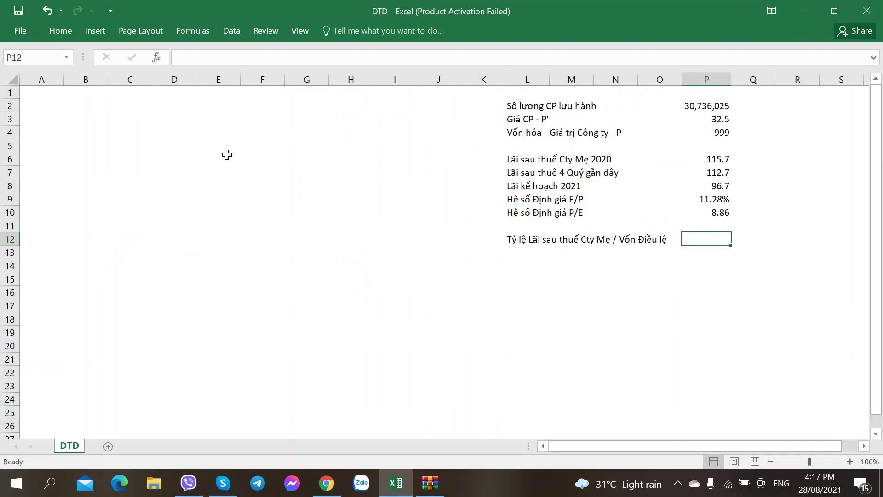
key("alt+Tab")
key("alt+Tab")
key("alt+Tab")
key("alt+Tab")
type("=11")
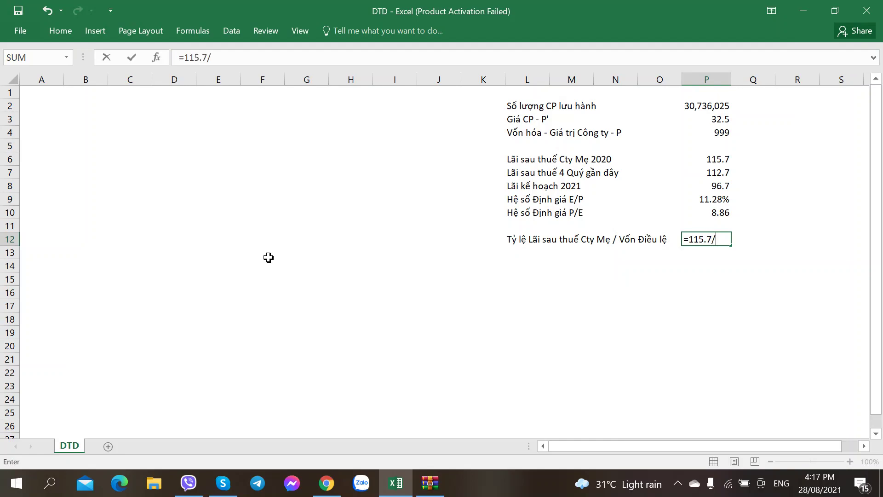
- Switch to Chrome, open the audited 2020 consolidated financial report from the CafeF DTD page and find the owners' contributed capital in its balance sheet
key("alt+Tab")
key("ctrl+1")
scroll(371, 252, "up", 1)
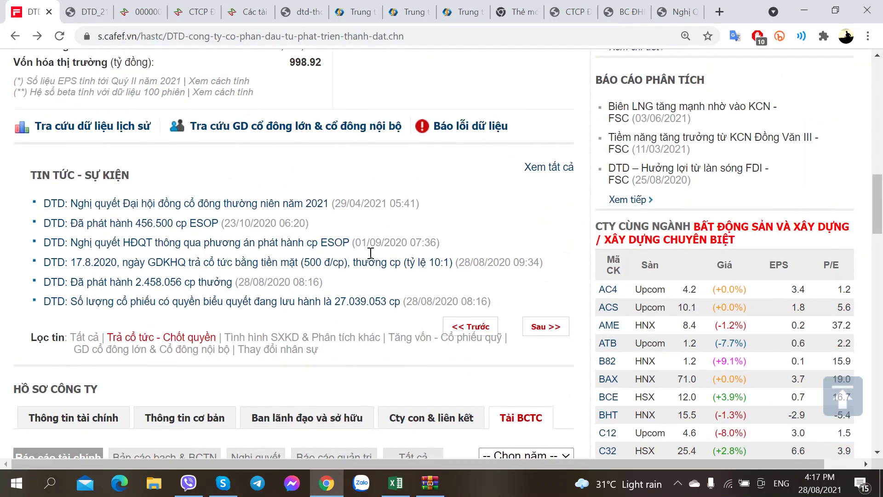
scroll(370, 252, "down", 7)
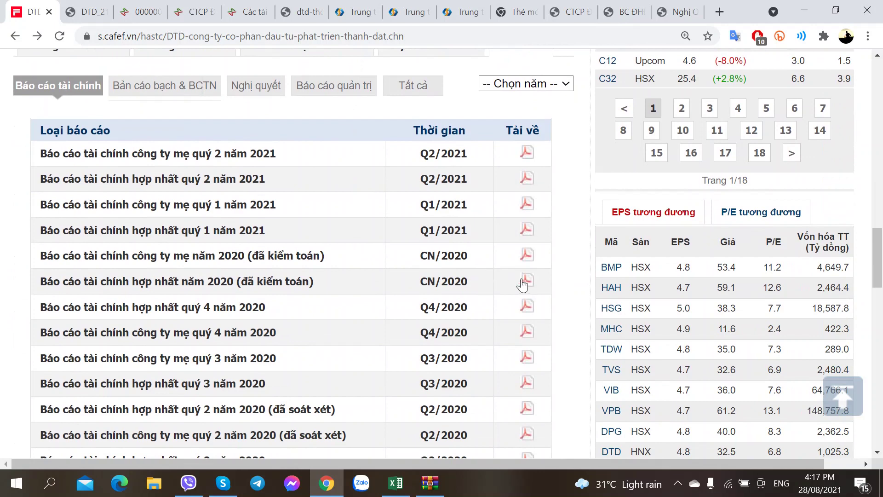
left_click(524, 282)
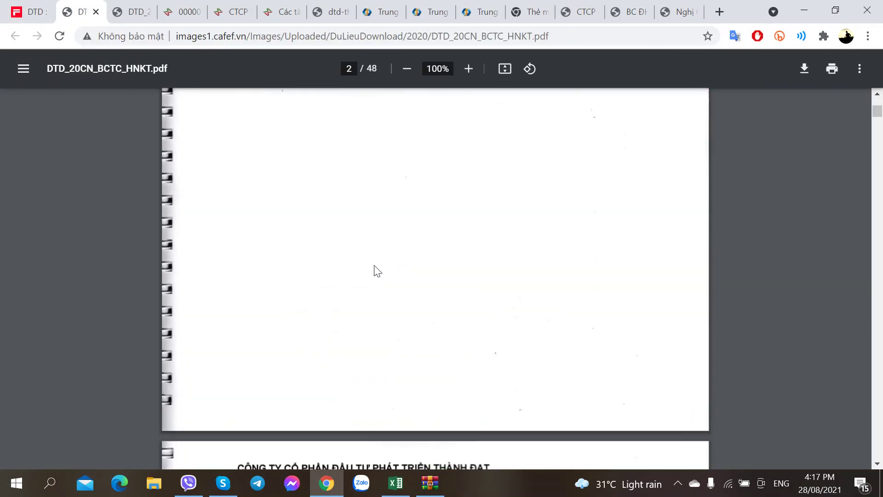
scroll(377, 271, "down", 20)
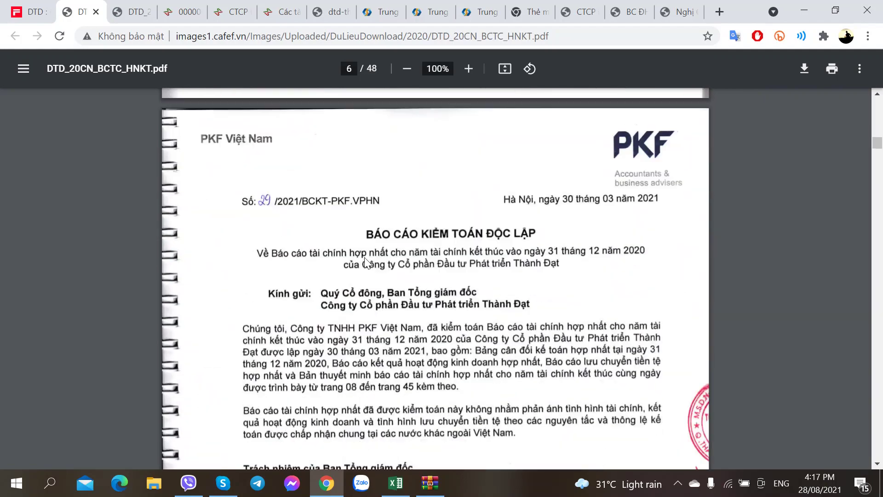
scroll(366, 260, "down", 20)
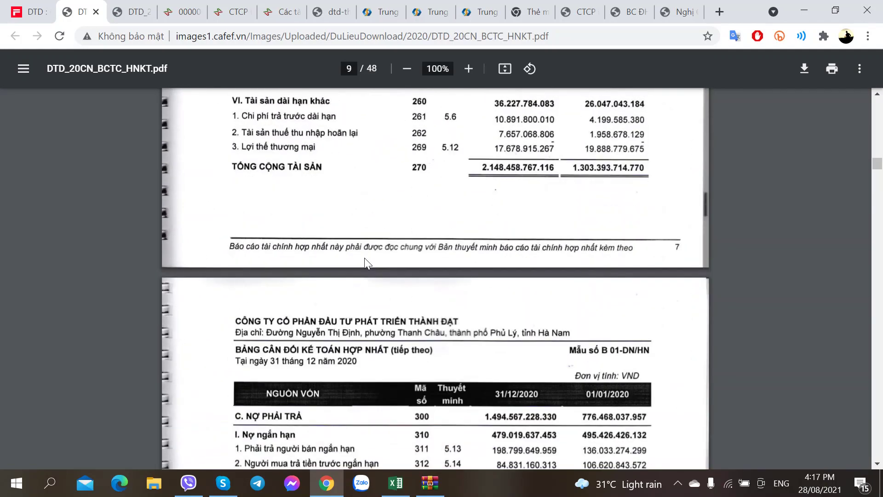
scroll(366, 258, "down", 8)
scroll(366, 257, "up", 2, "ctrl")
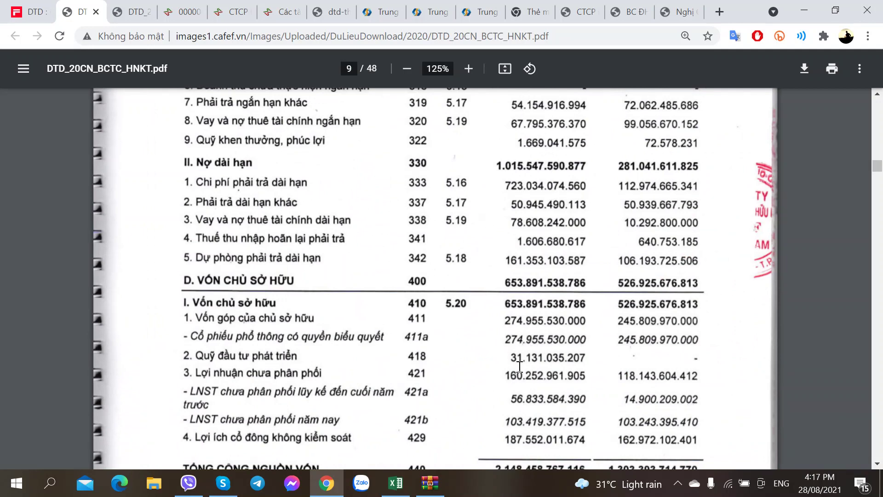
- Switch back to Excel and complete the P12 formula as =115.7/274.955, using the contributed capital from the report
key("alt+Tab")
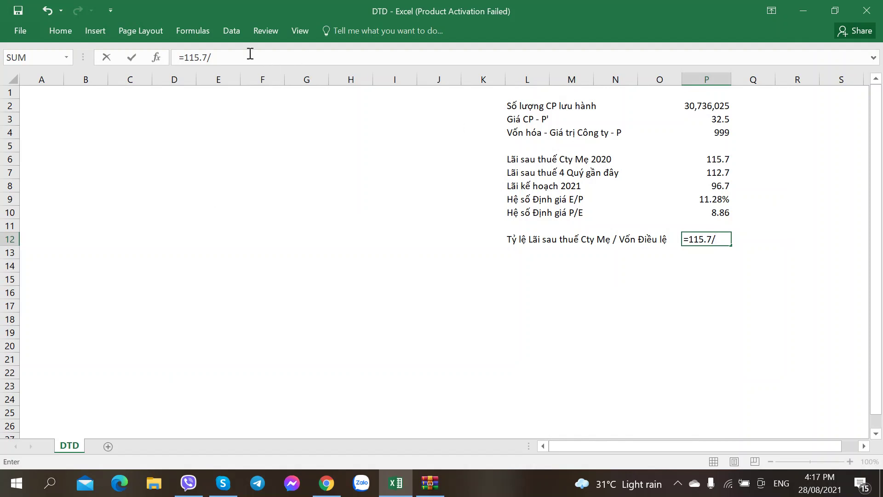
type("274.")
key("alt+Tab")
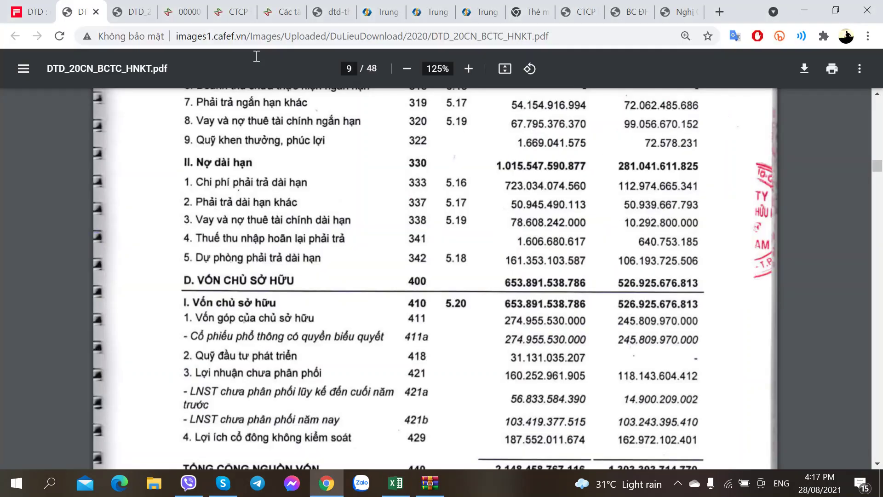
key("alt+Tab")
type("955")
key("Return")
key("Left")
key("Left")
key("Left")
key("Left")
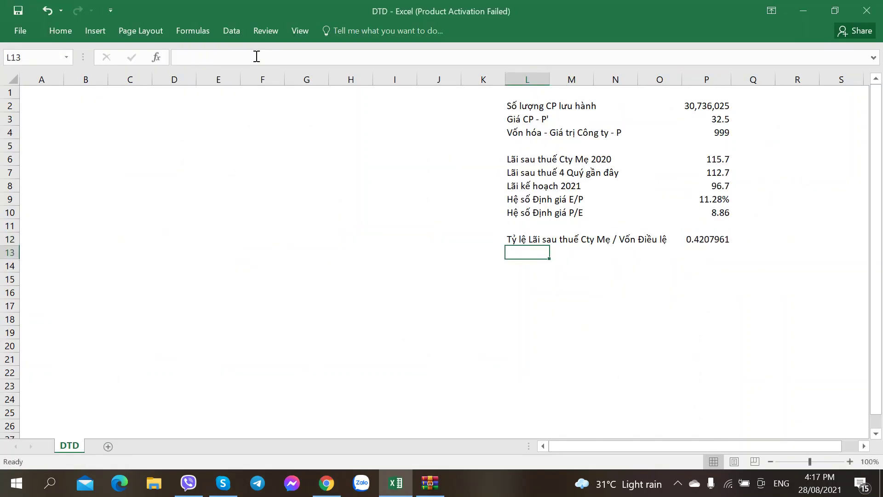
- Copy the percentage formatting of P9 onto P12, pasting only the format
key("Up")
key("Right")
key("Right")
key("Right")
key("Right")
key("Up")
key("Up")
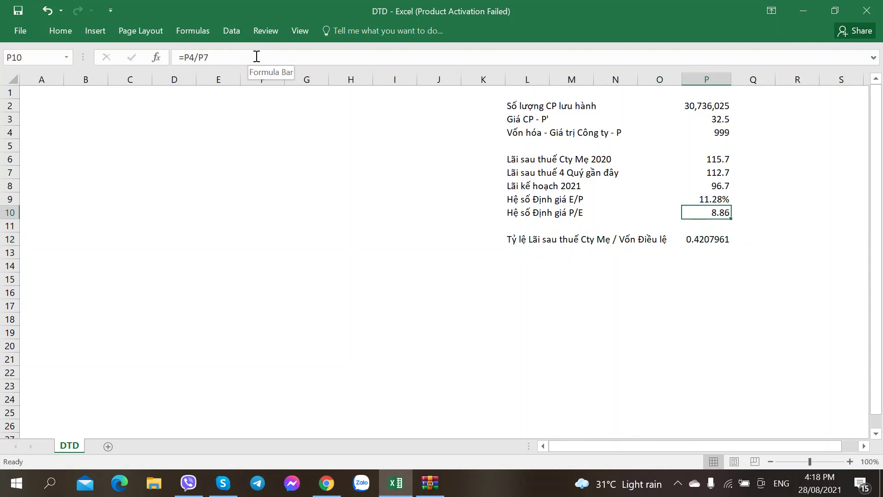
key("Up")
key("ctrl+c")
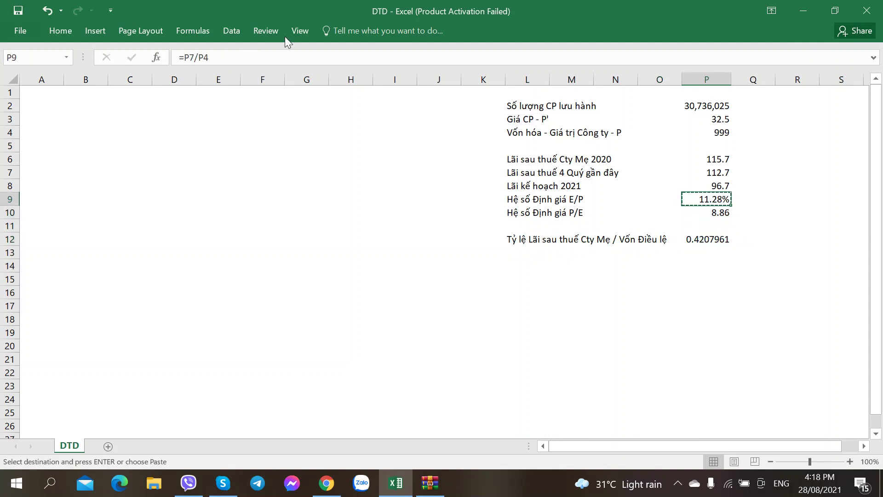
right_click(689, 237)
key("s")
key("t")
key("Return")
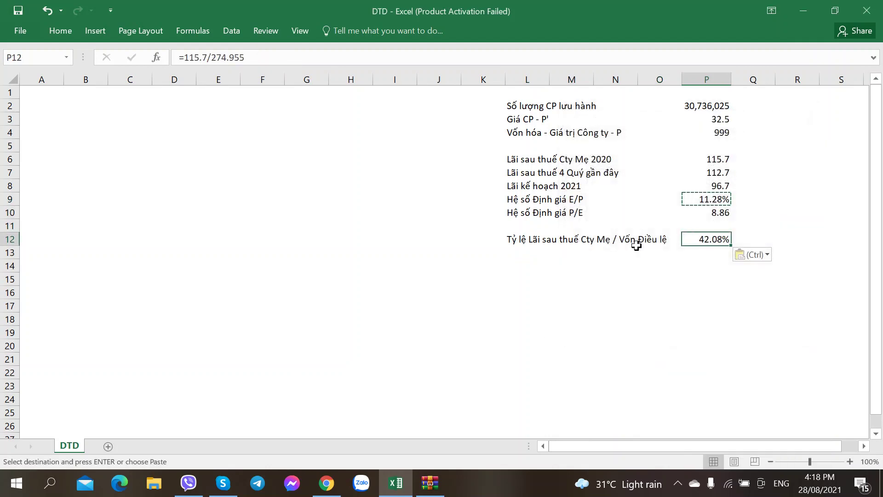
- Enter the label "Cổ tức Tiền mặt - Năm Tài chính 2020" in L13 and its value 8% in P13
left_click(528, 254)
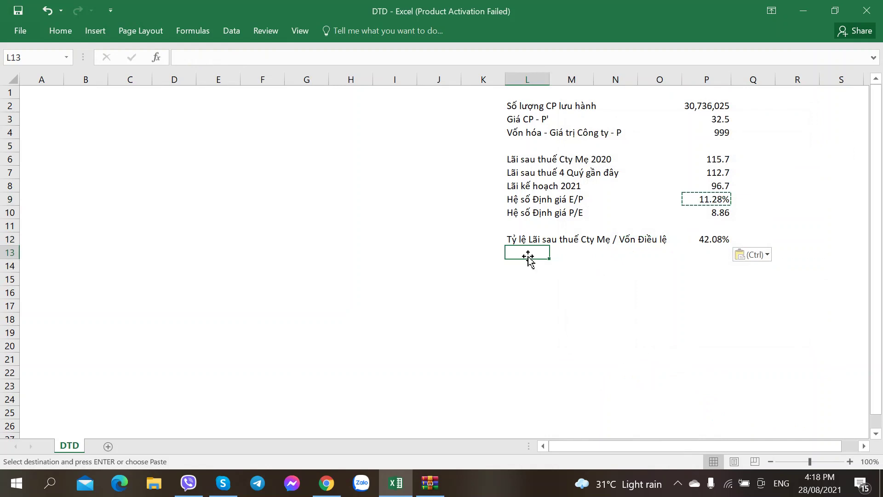
type("Cổ tứ")
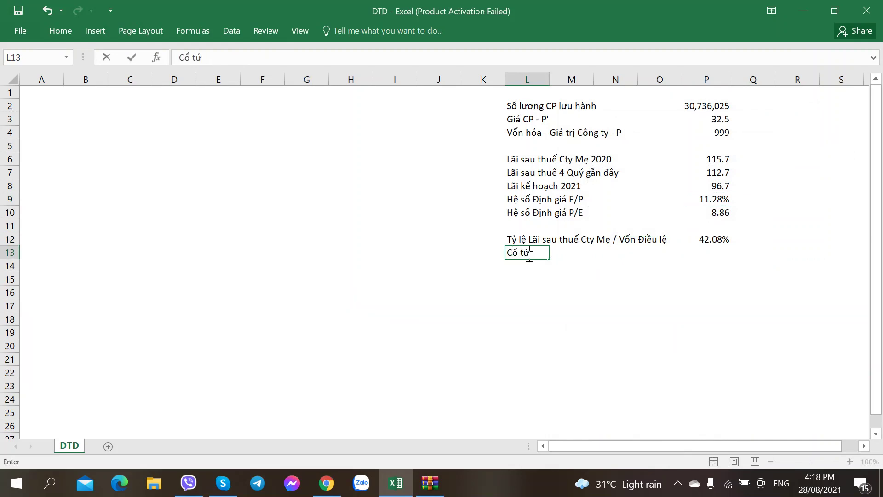
type("c Tiền mặt")
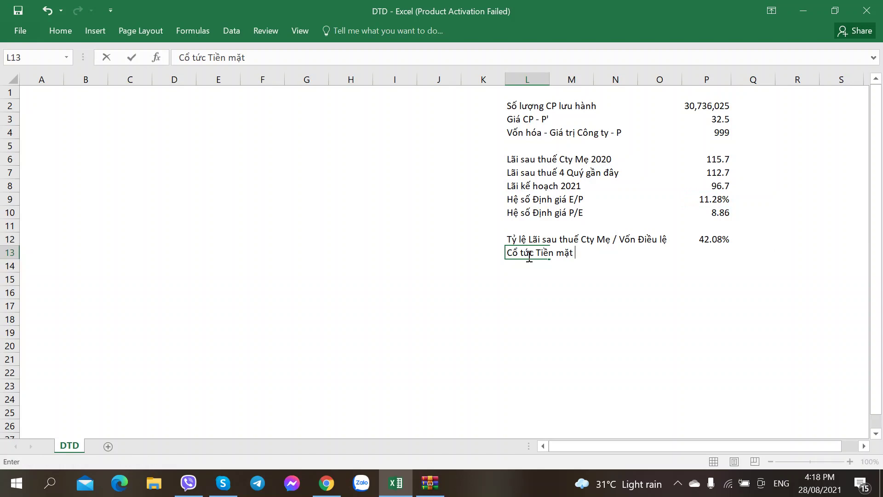
type(" - Năm Tài chính 2020")
key("Right")
key("Right")
key("Right")
key("Right")
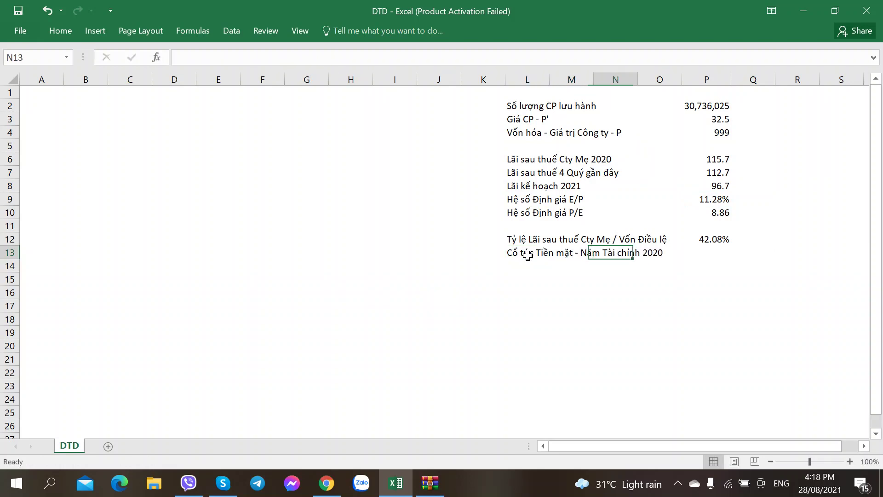
type("8%")
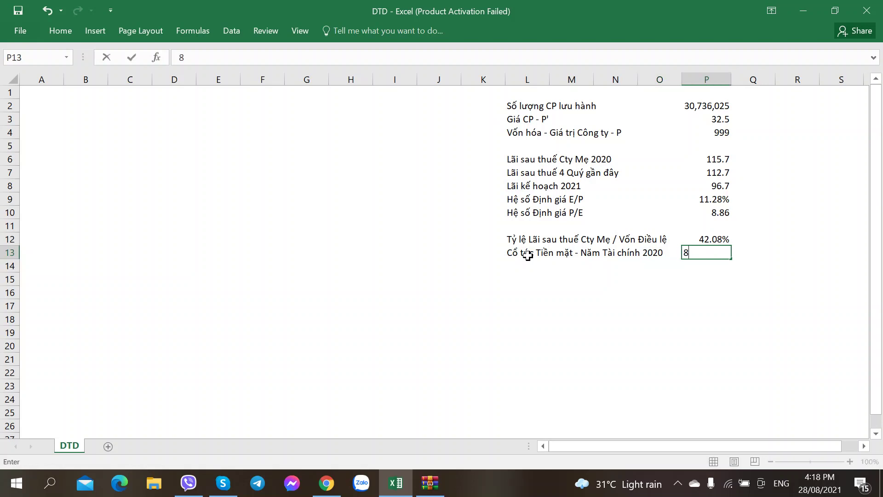
key("Return")
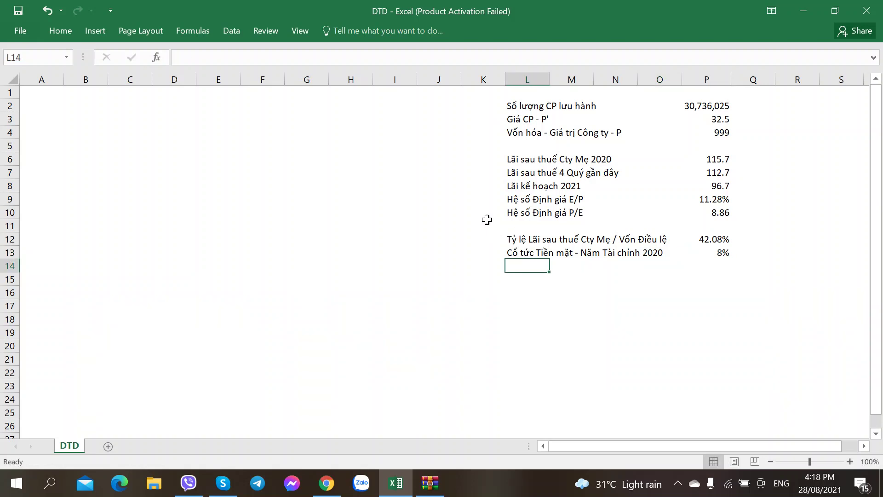
- Switch to Chrome and check the 2020 dividend row in the BC ĐHĐCĐ.pdf shareholder meeting report
key("alt+Tab")
left_click(583, 6)
left_click(616, 6)
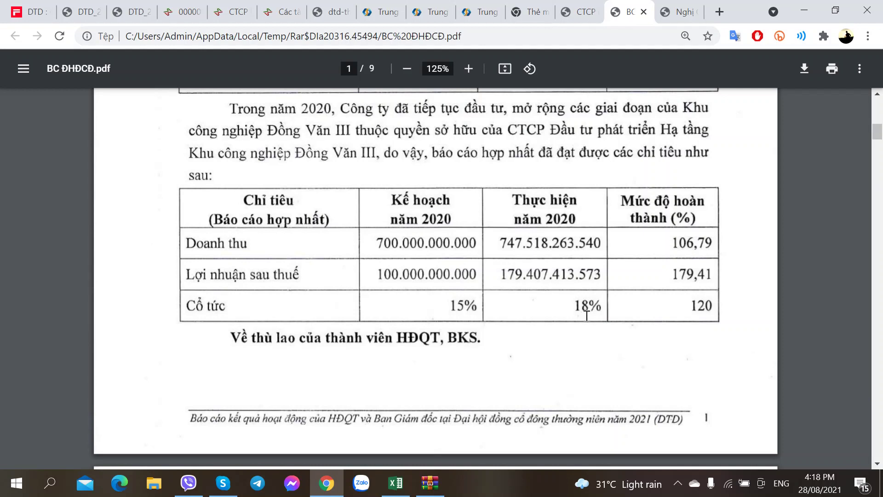
- Switch back to Excel, copy the L13 label into L14 and change it to "Cổ tức Tiền mặt - Năm Tài chính 2021F"
key("alt+Tab")
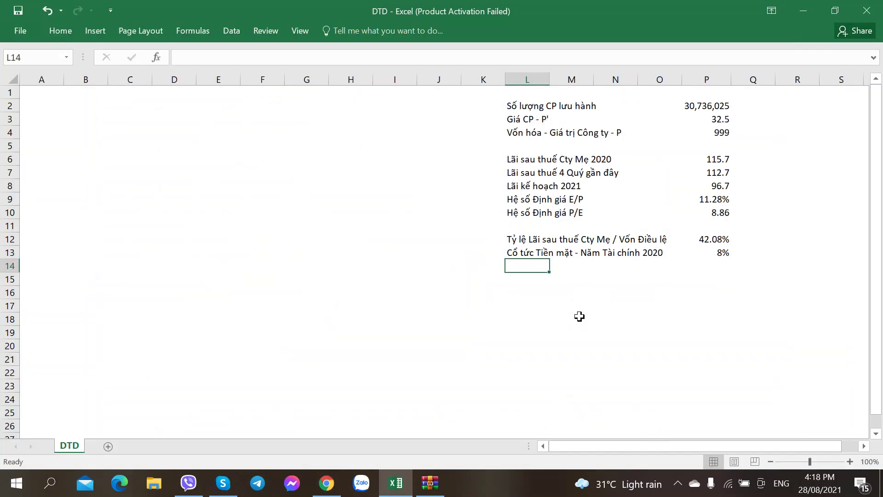
key("Up")
key("ctrl+c")
key("Down")
key("ctrl+v")
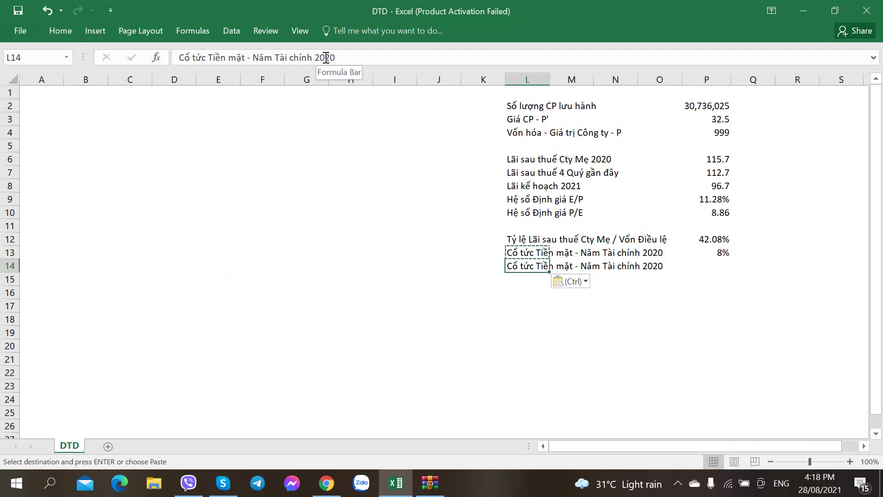
left_click(356, 58)
type("1F")
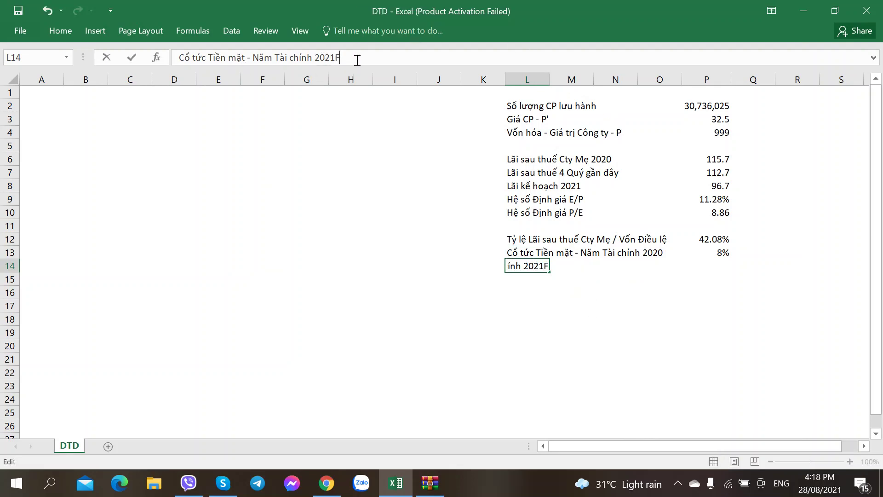
key("Tab")
- Fill P14 with the 8% dividend rate from the cell above
key("Tab")
key("Tab")
key("Tab")
key("shift+Down")
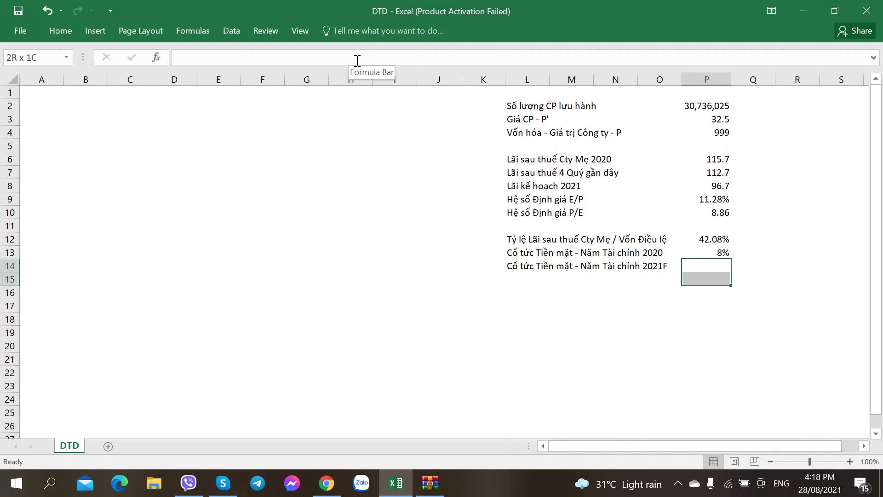
key("Up")
key("Down")
key("ctrl+d")
- Enter the label "Cổ tức Tiền mặt 2020 - Giá trị" in L15 and start a formula in P15
key("Down")
key("Down")
key("Left")
key("Left")
key("Left")
key("Left")
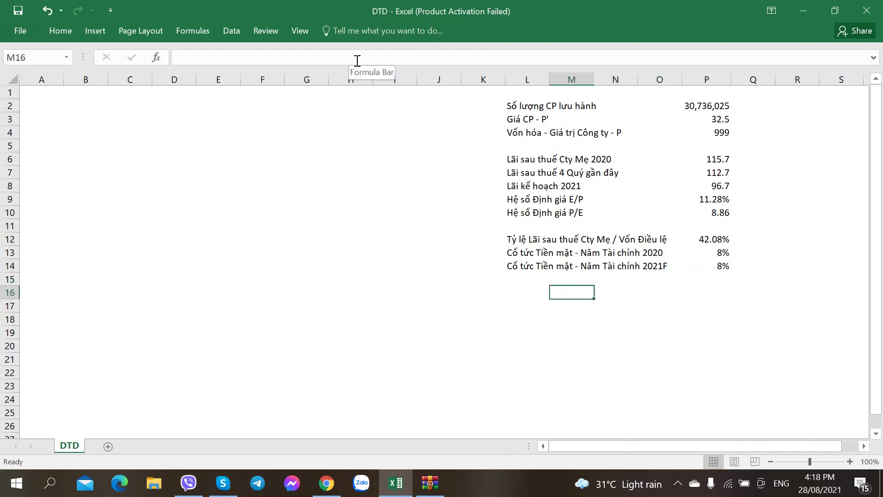
key("Up")
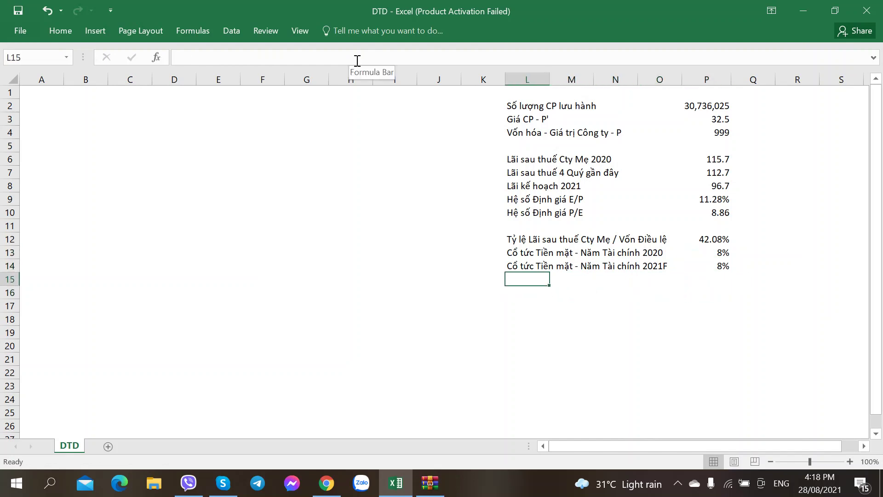
type("Cổ tư")
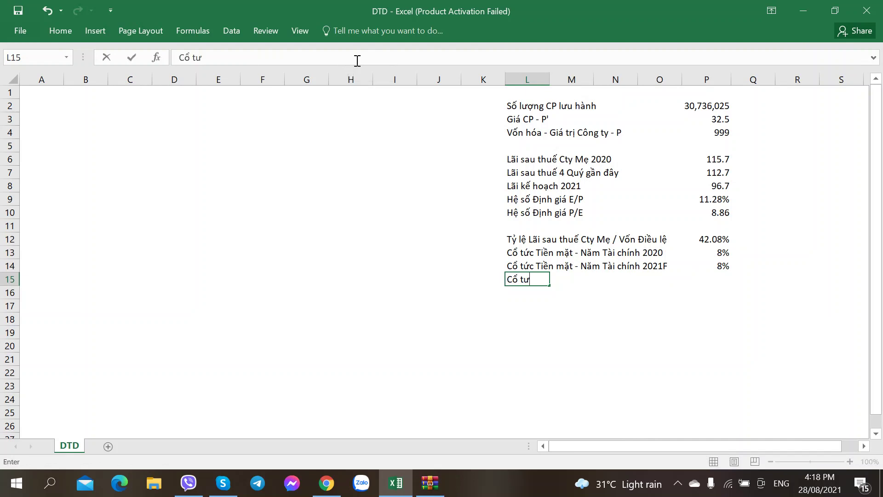
key("BackSpace")
type("ức Tiền mặt 20")
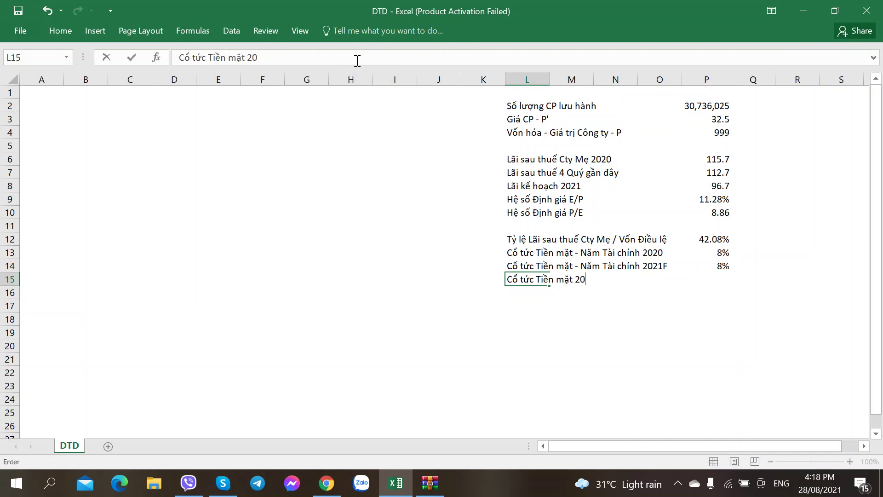
type("20 - Giá trị")
key("Right")
key("Right")
key("Right")
key("Right")
type("=")
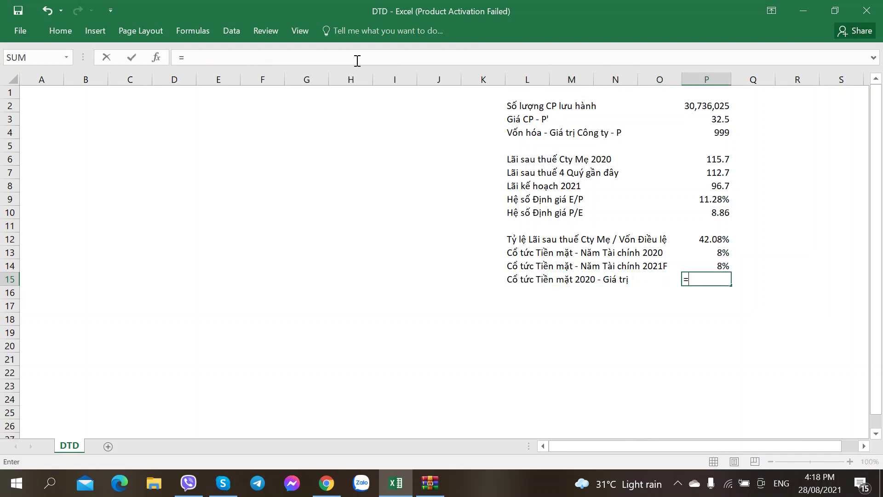
- Switch to Chrome and check the cash dividend announcement on the CafeF DTD page and the owners' contributed capital in the 2020 consolidated report
key("alt+Tab")
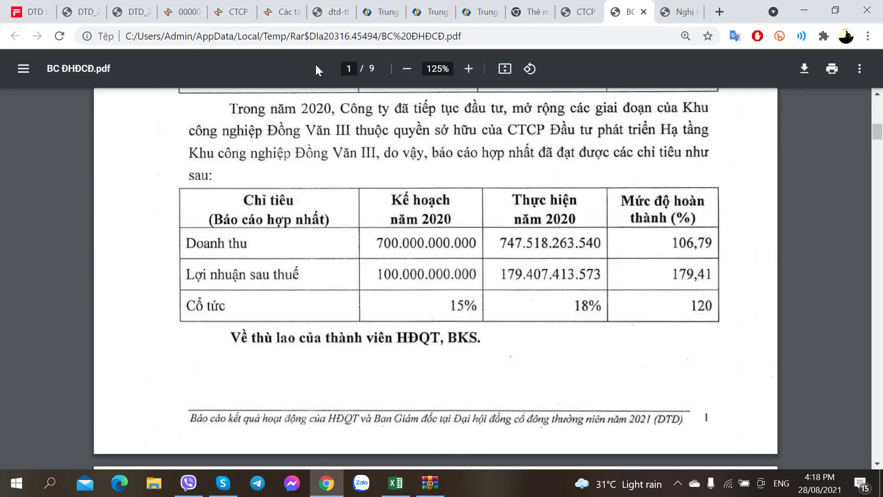
left_click(30, 12)
scroll(224, 239, "up", 5)
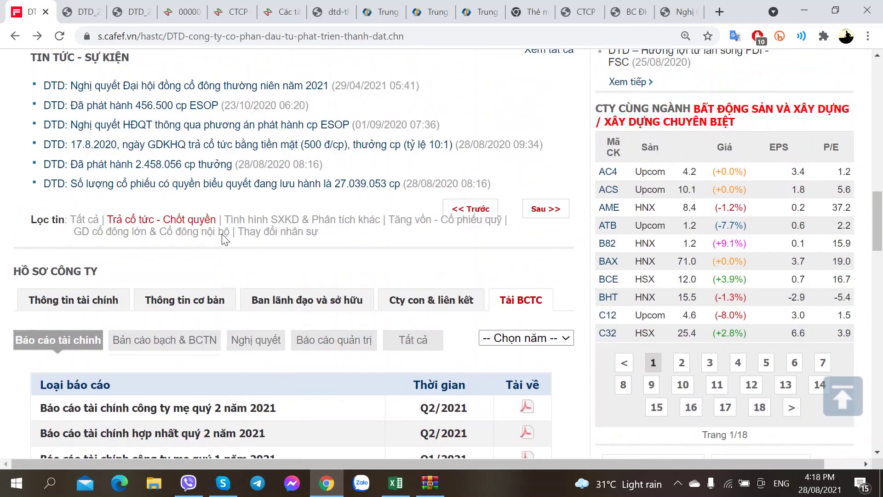
scroll(224, 239, "up", 3)
scroll(230, 239, "down", 1)
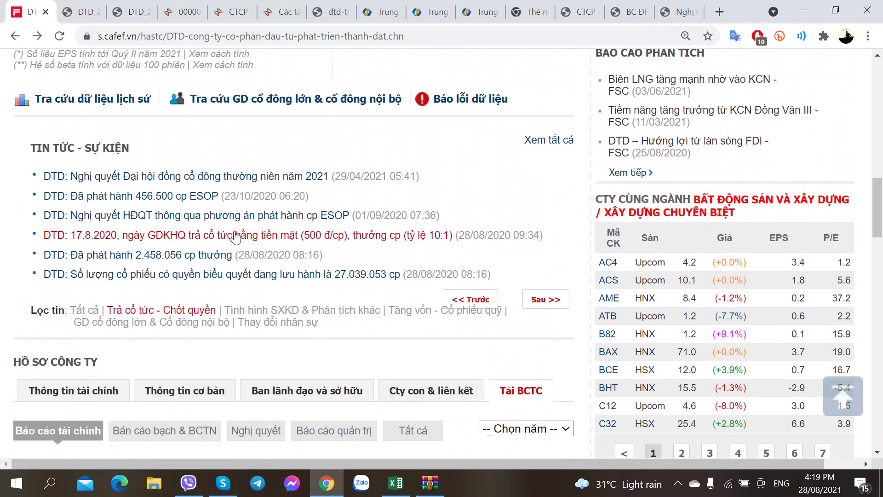
scroll(235, 238, "up", 5)
scroll(213, 232, "down", 3)
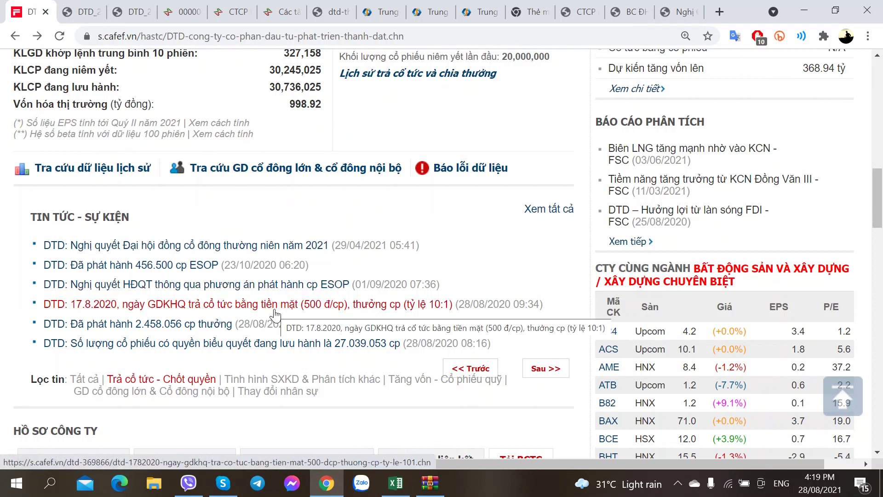
left_click(275, 315)
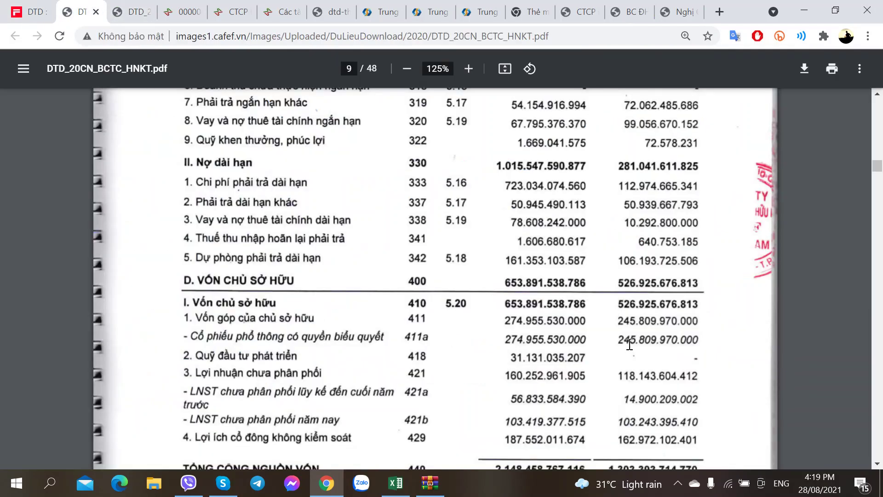
left_click(37, 6)
left_click(60, 6)
left_click(35, 10)
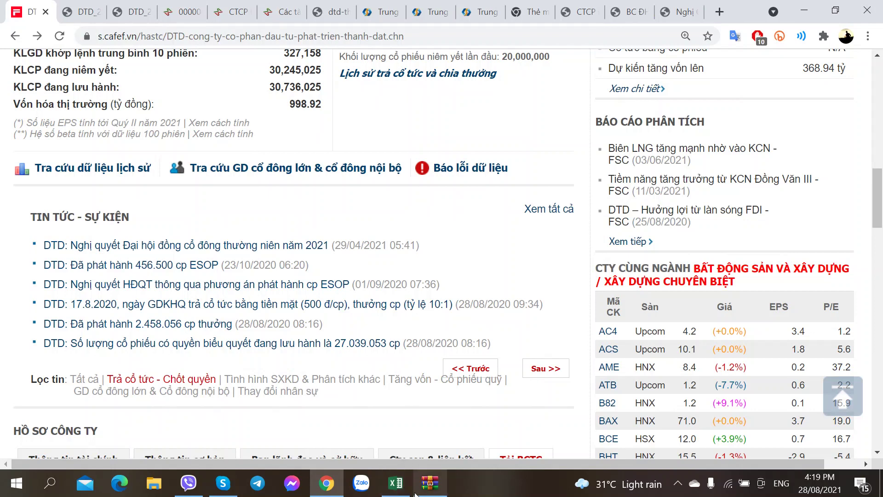
- Switch back to Excel and complete the P15 formula as =245*5%
left_click(403, 484)
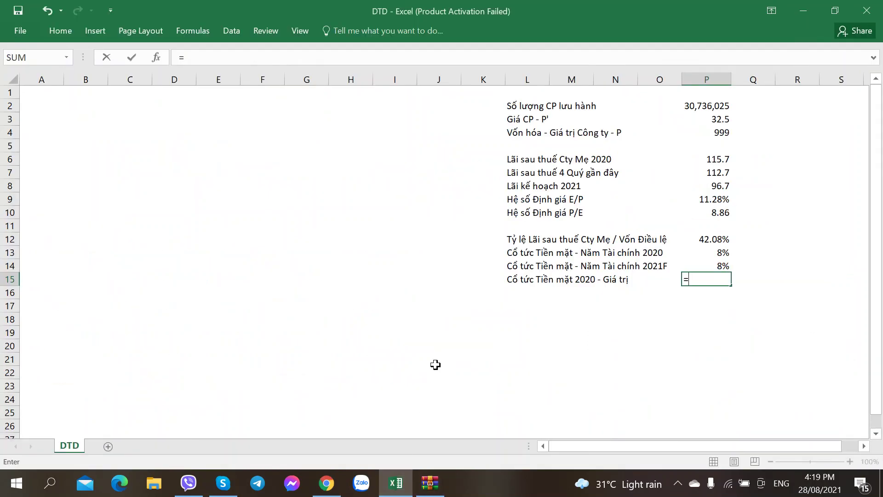
type("245*5%")
key("ctrl+Return")
- Return to Chrome and check the year-end 2020 contributed capital in the consolidated report's balance sheet
key("alt+Tab")
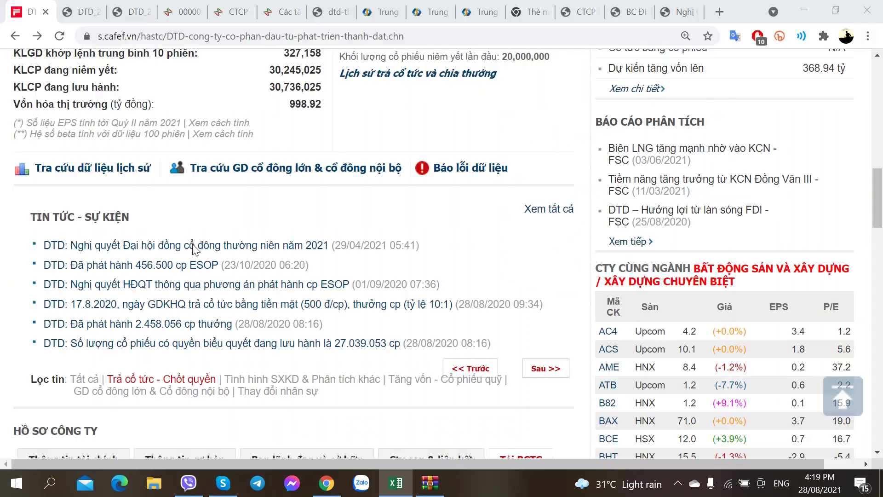
mouse_move(419, 82)
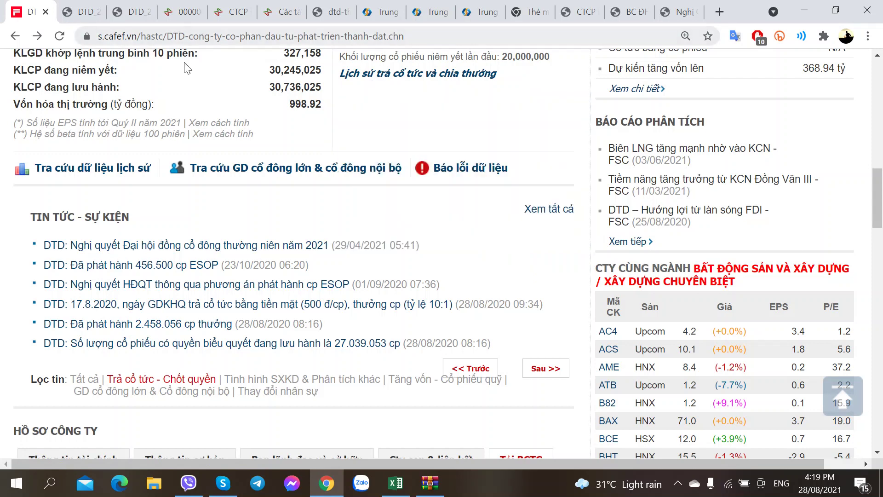
left_click(81, 7)
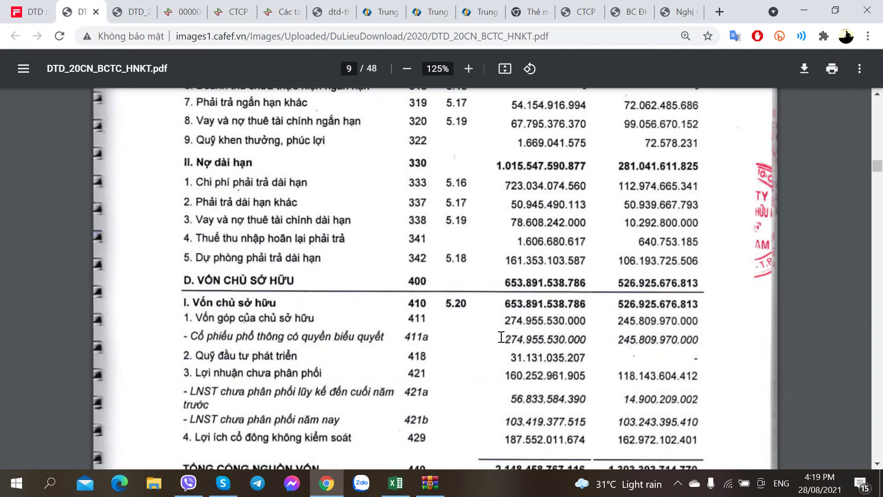
- Switch back to Excel and extend the P15 formula to =245*5%+274*3%
left_click(395, 483)
left_click(251, 54)
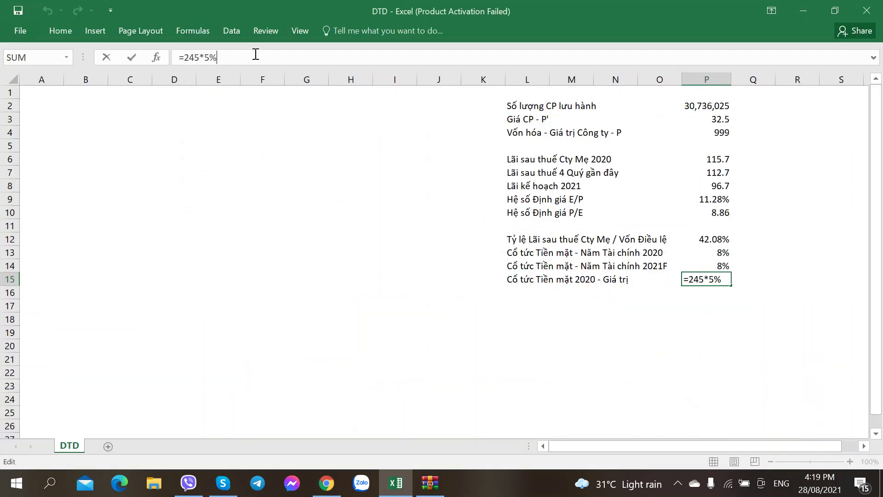
type("+274")
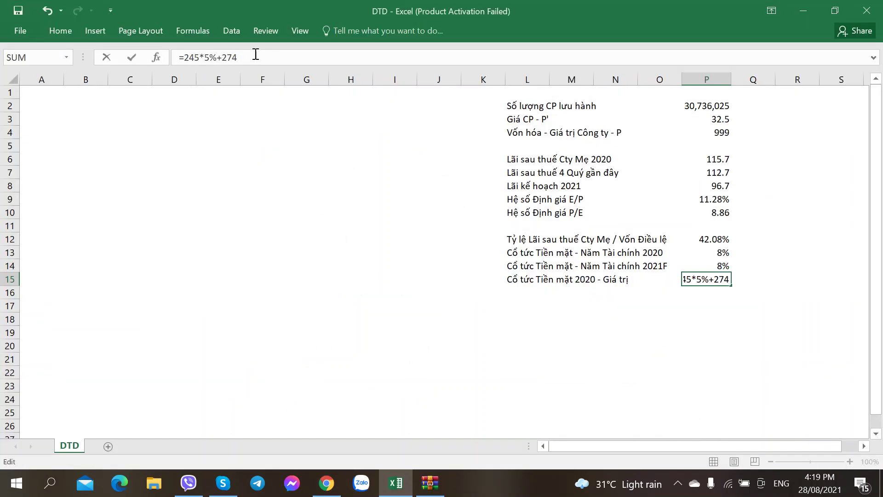
type("*3%")
key("Return")
key("Up")
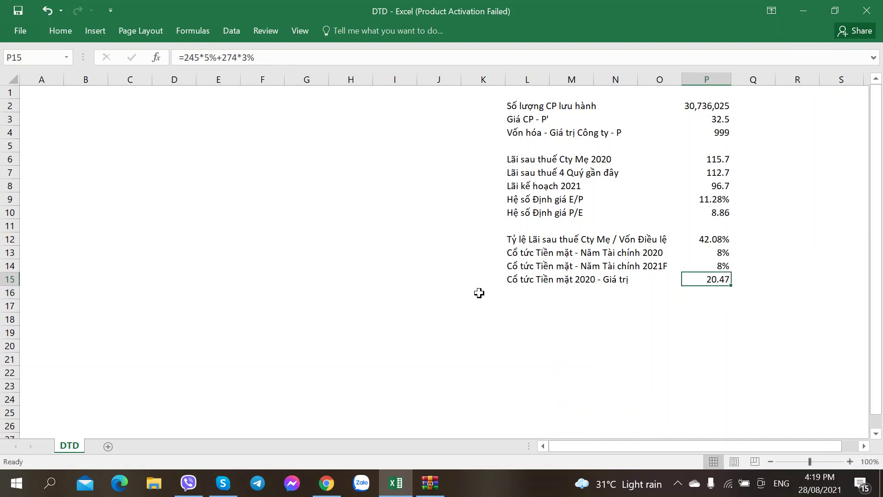
left_click(535, 304)
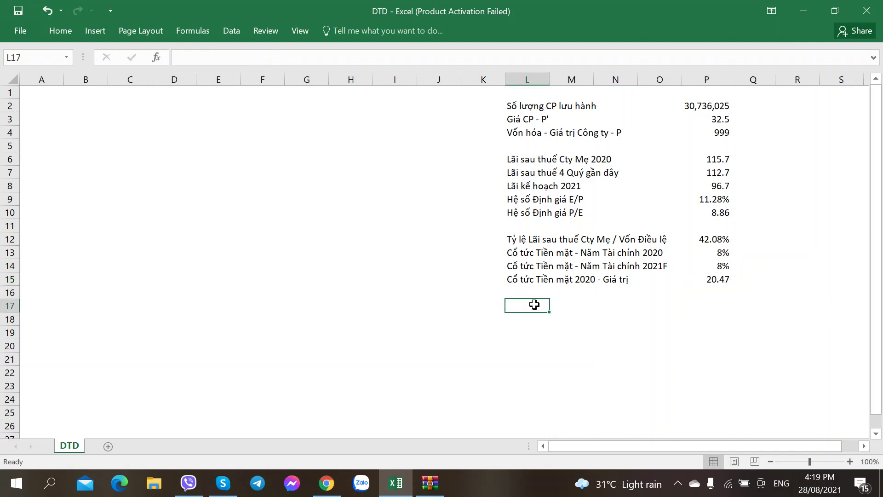
left_click(704, 188)
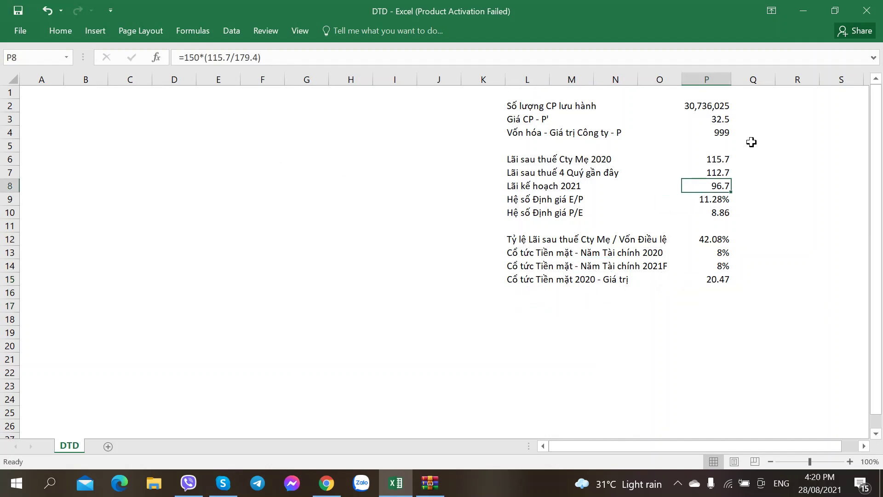
left_click(704, 162)
- Enter the label "Hệ số Chia Cổ tức D/P'" in L16
left_click(525, 303)
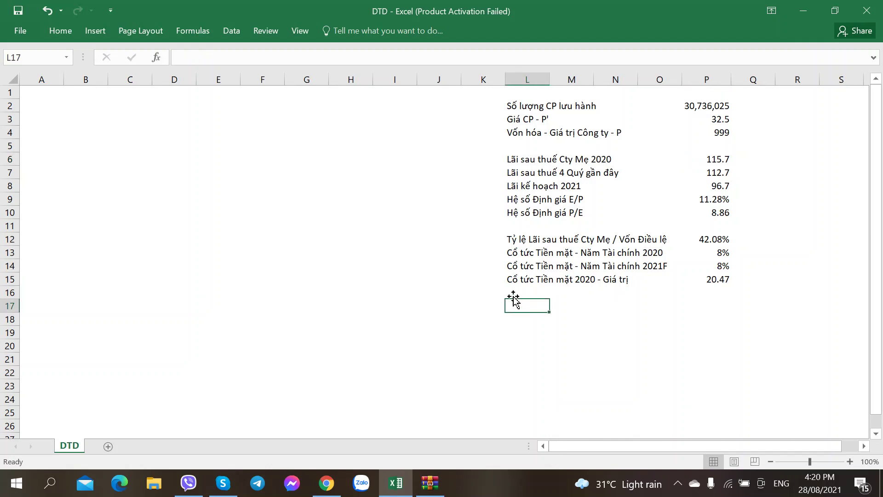
key("Up")
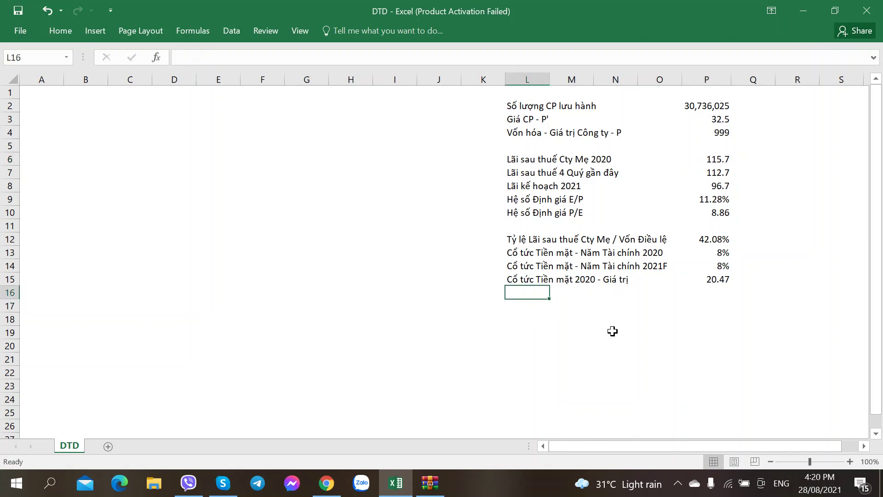
type("Hệ số")
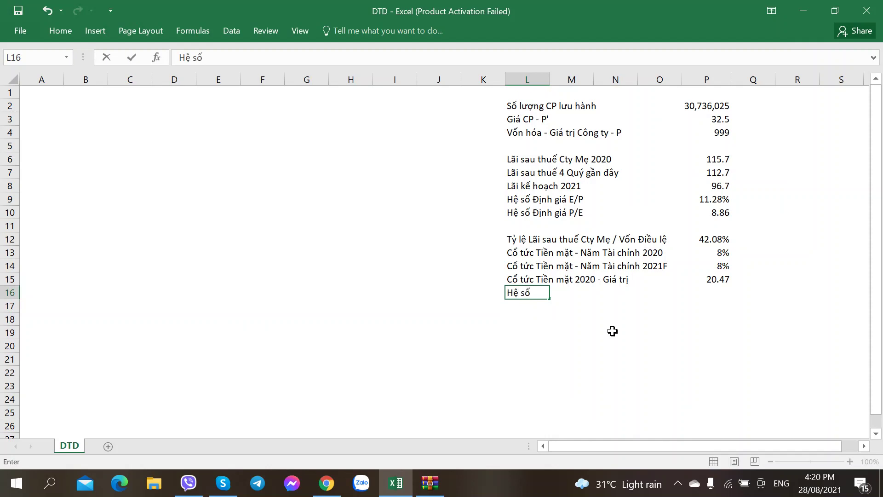
type(" Chia Cô")
type(" tức D/")
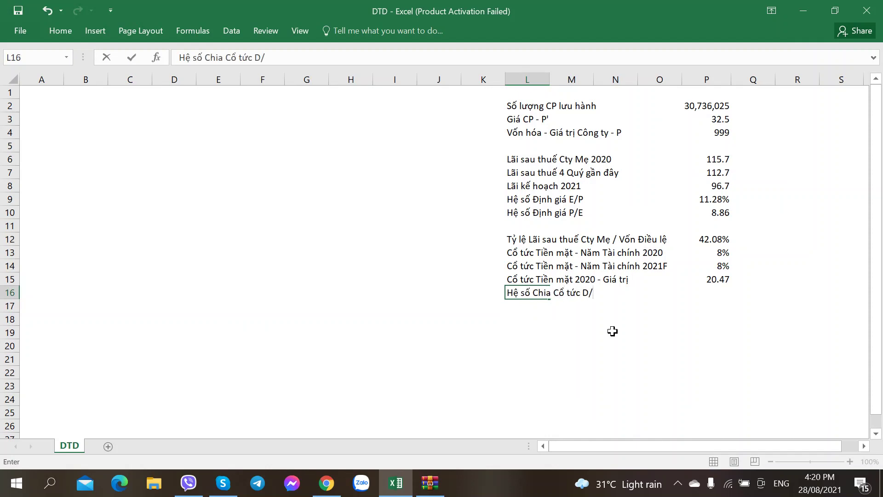
type("P'")
key("Right")
- Calculate the dividend yield in P16 with the formula =0.8/P3, dividing by the share price
key("Right")
key("Right")
key("Right")
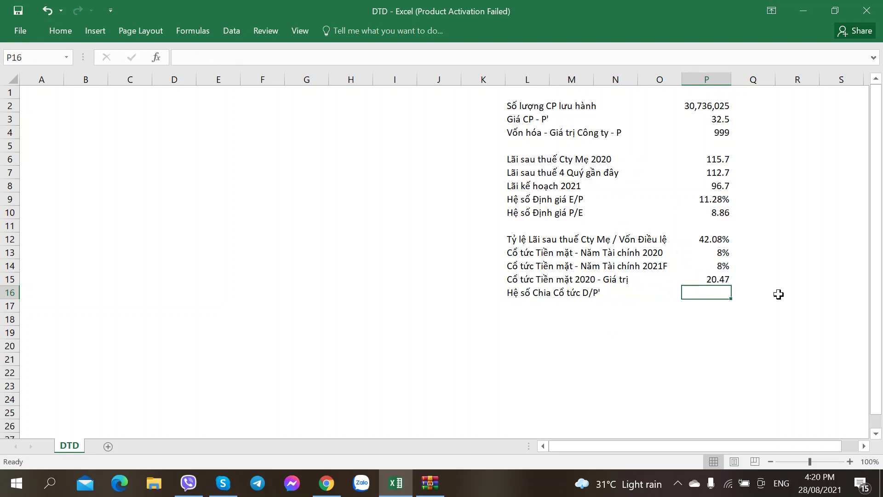
type("=")
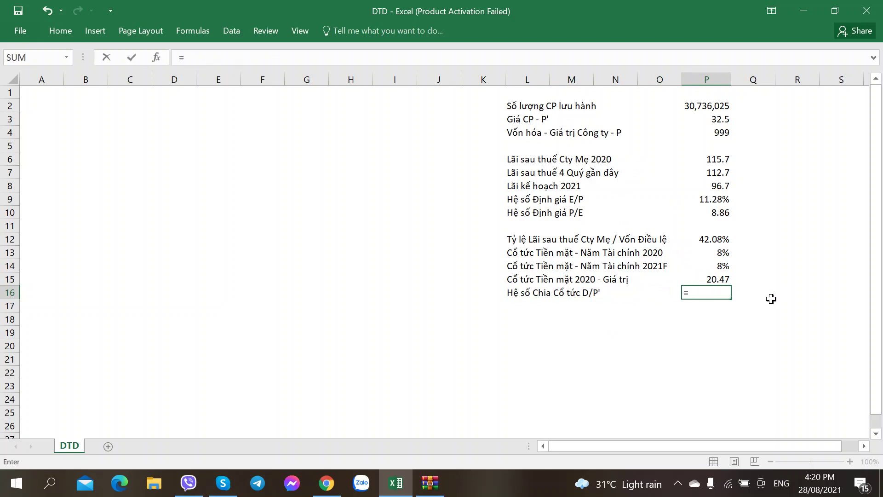
type("0.8/")
left_click(723, 119)
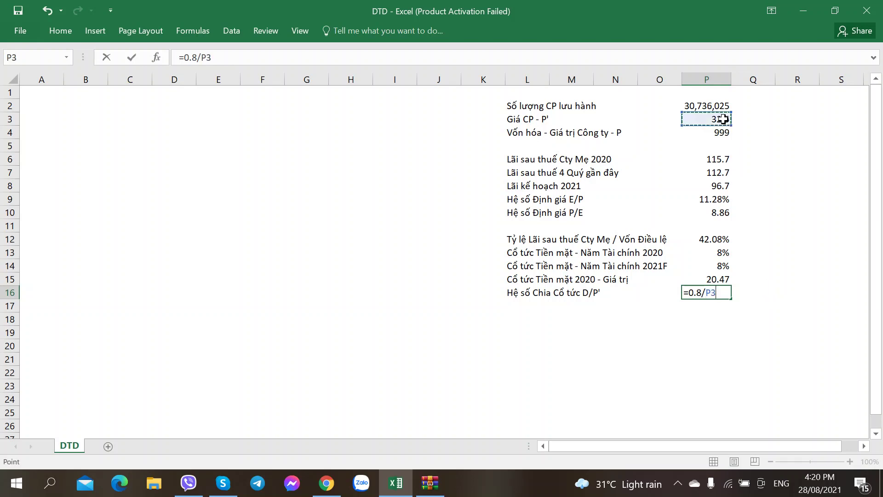
key("Return")
key("Up")
key("Right")
key("Right")
key("Right")
key("Right")
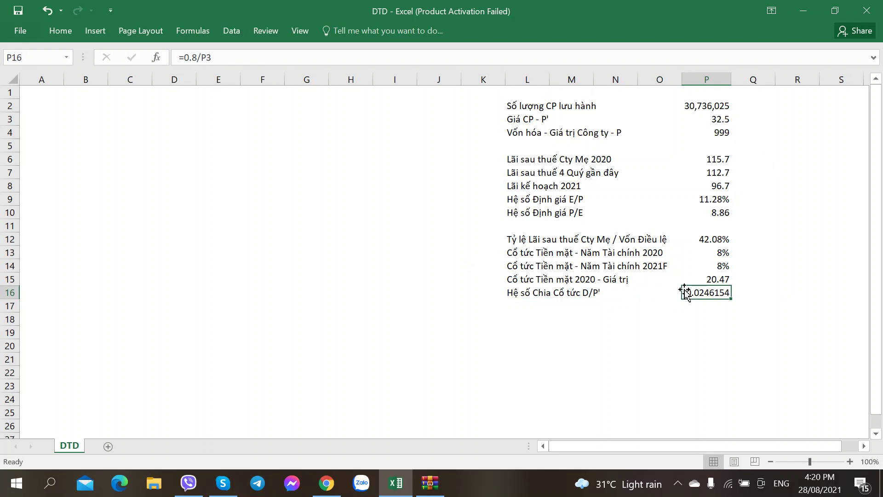
- Copy the percentage formatting of P14 onto P16, pasting only the format
left_click(716, 267)
key("ctrl+c")
right_click(721, 297)
key("s")
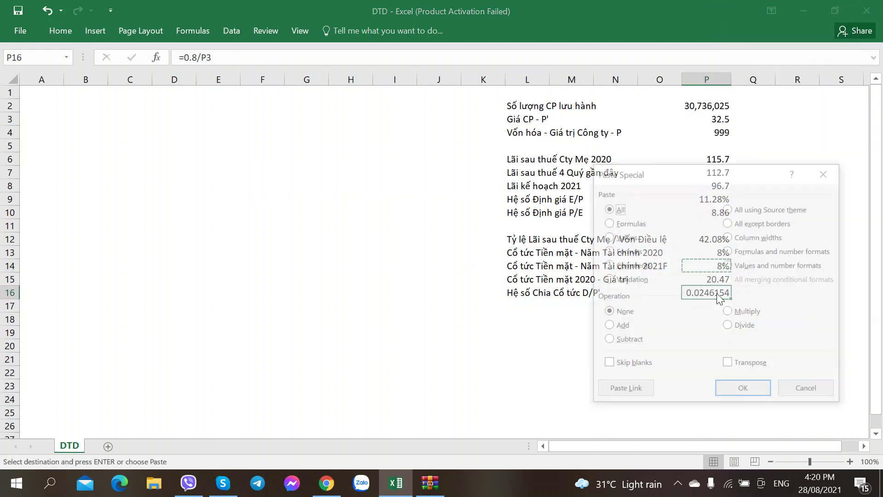
key("t")
key("Return")
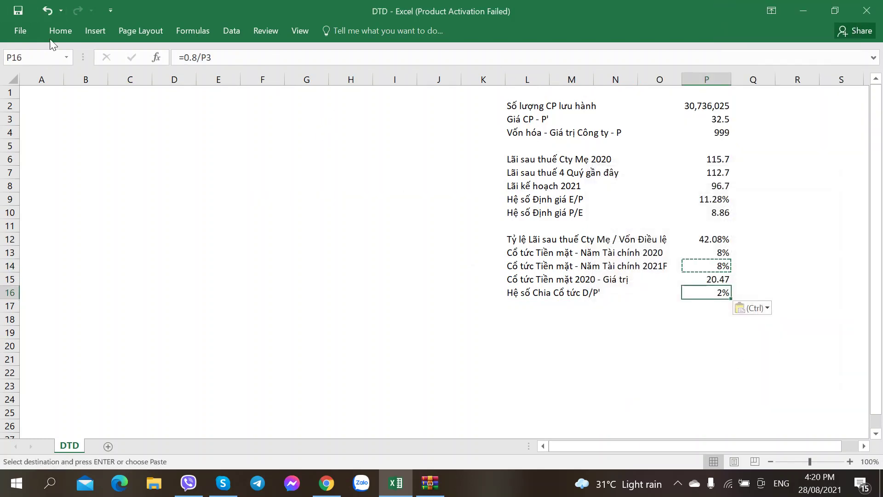
- Show the dividend yield in P16 with two decimal places
left_click(59, 30)
left_click(448, 74)
left_click(448, 74)
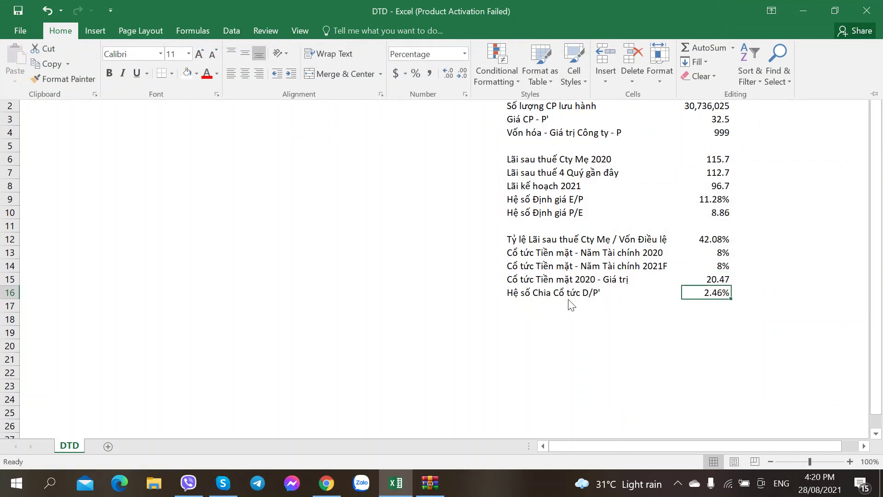
- Enter the label "Tỷ lệ Cổ tức / Lãi sau thuế Cty Mẹ 2020" in L17
left_click(552, 315)
left_click(517, 306)
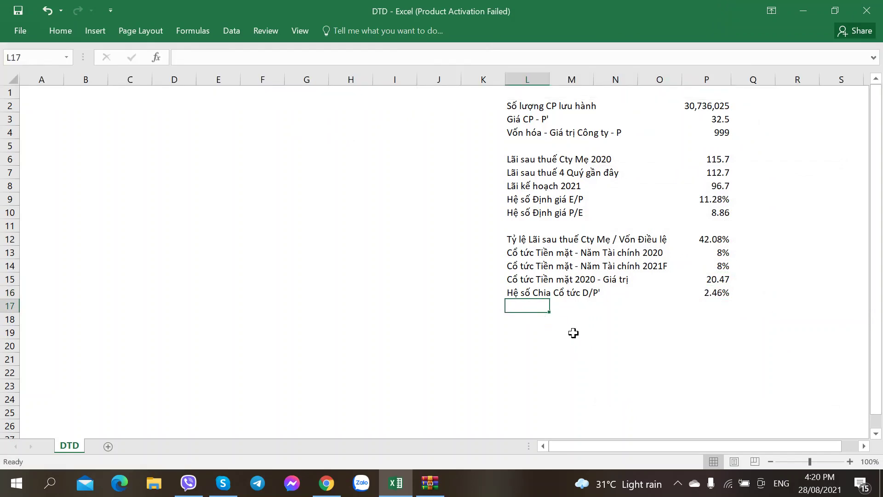
type("Tỷ lệ ")
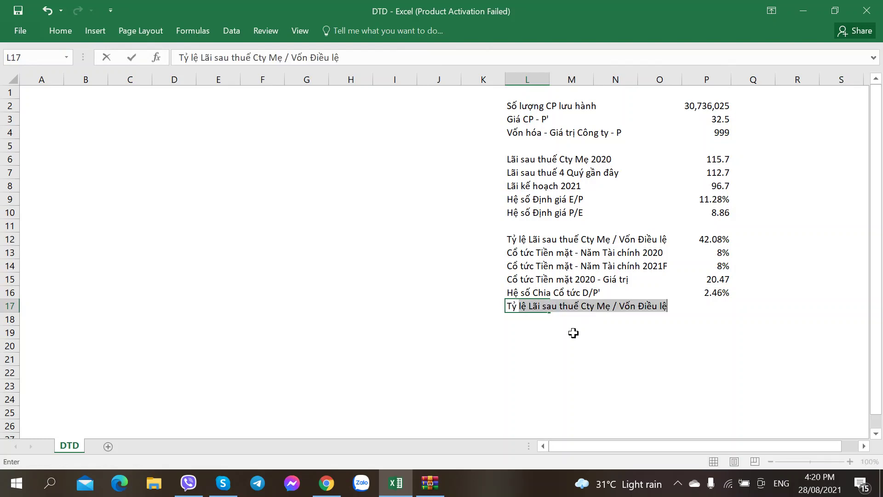
type("Cổ tức")
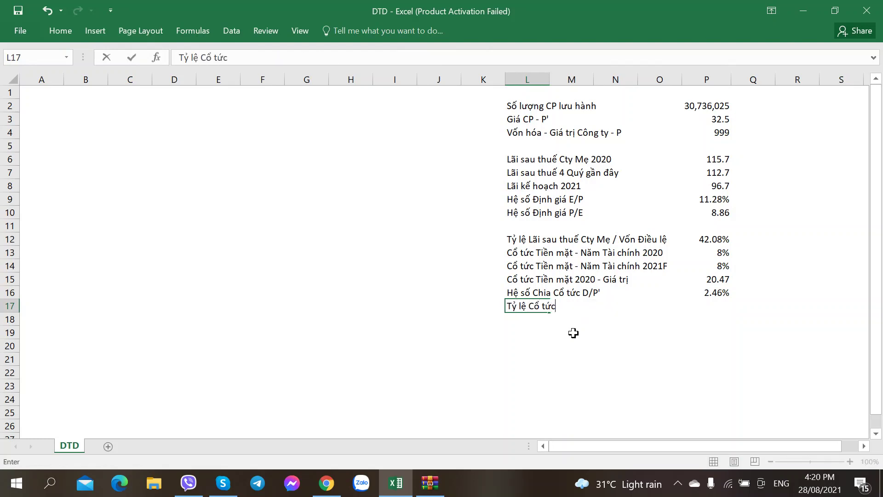
type(" / Lãi sau thue")
type(" Cty Me")
type(" 22")
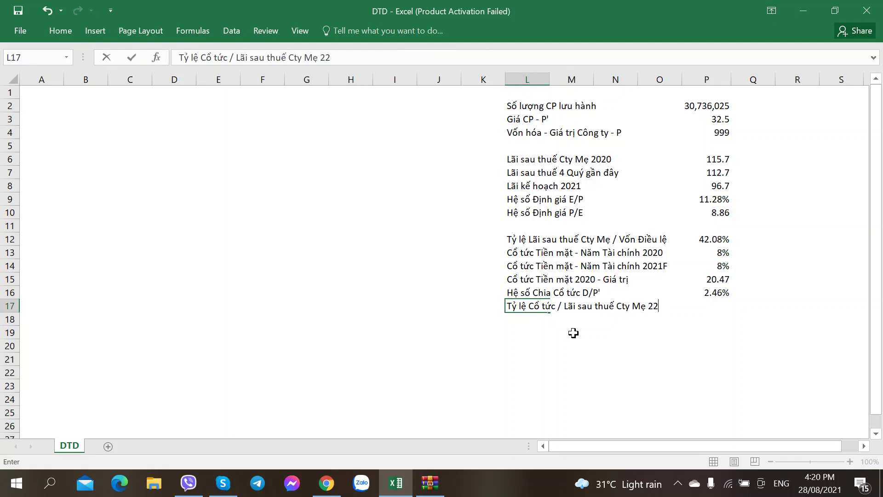
key("BackSpace")
type("020")
key("Right")
key("Right")
key("Right")
key("Right")
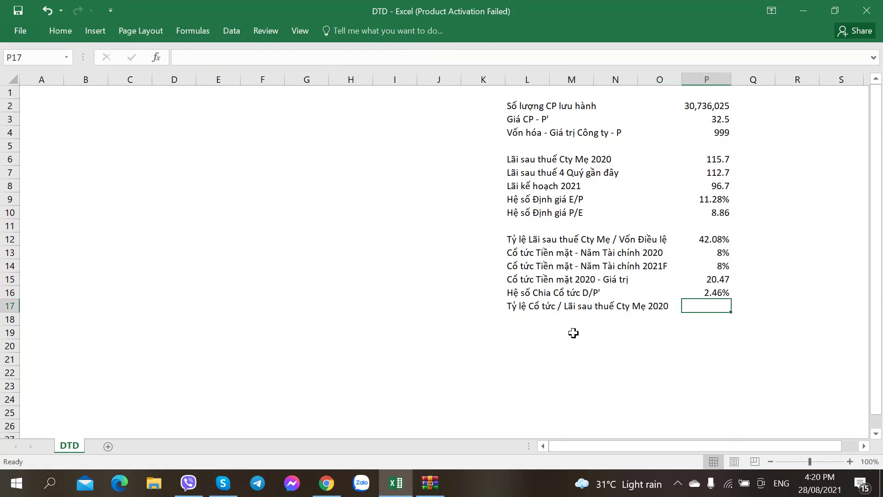
type("=")
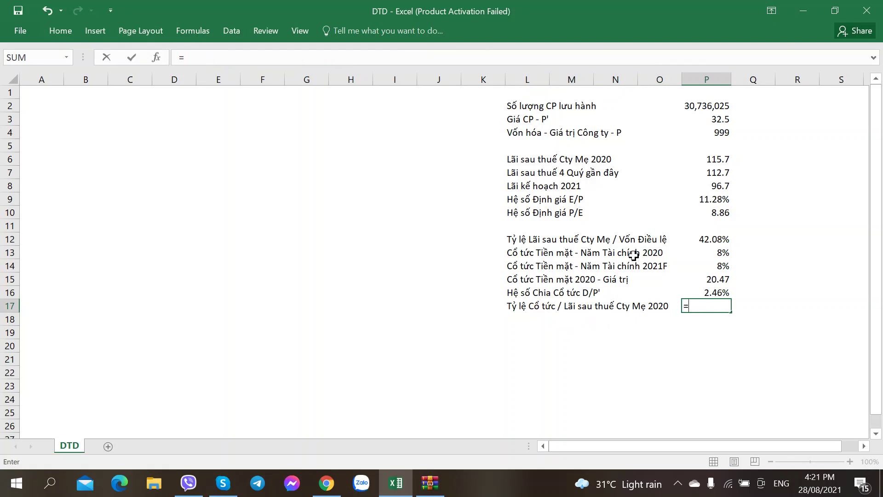
type("115")
key("BackSpace")
key("BackSpace")
key("BackSpace")
left_click(721, 279)
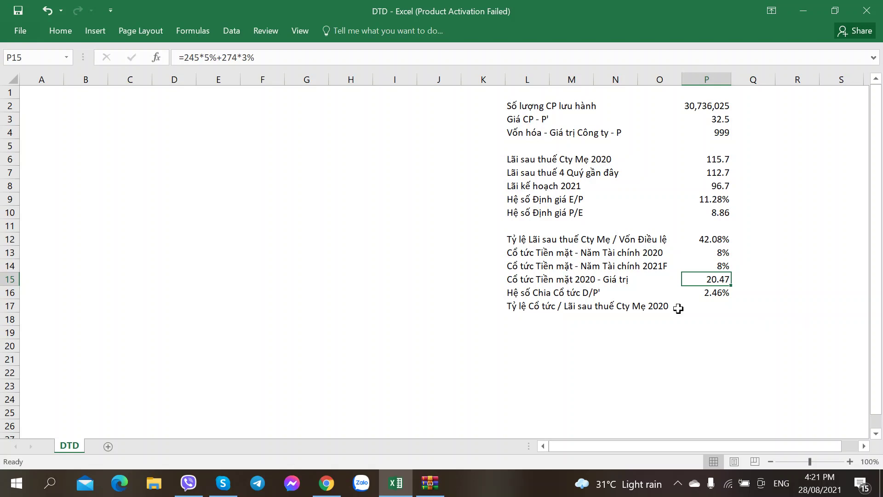
left_click(700, 318)
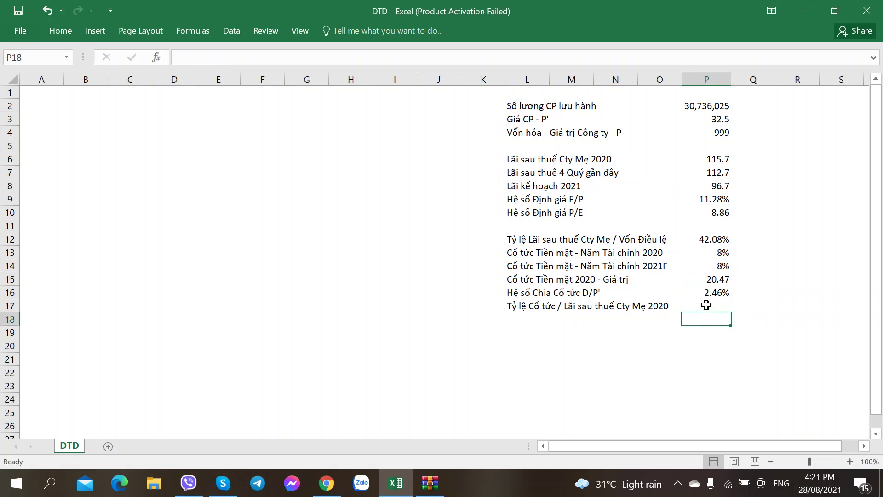
- Calculate the dividend-to-profit ratio in P17 with the formula =P15/P6
left_click(708, 305)
type("=")
left_click(713, 280)
type("/")
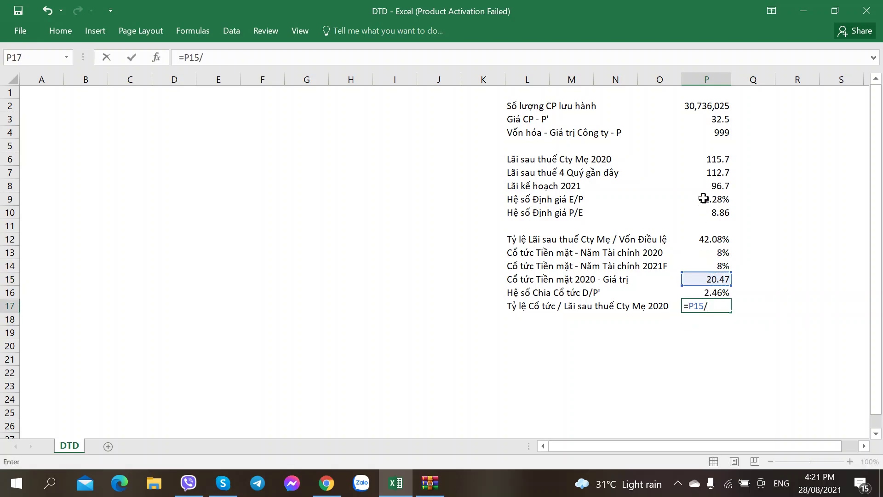
left_click(712, 162)
key("Return")
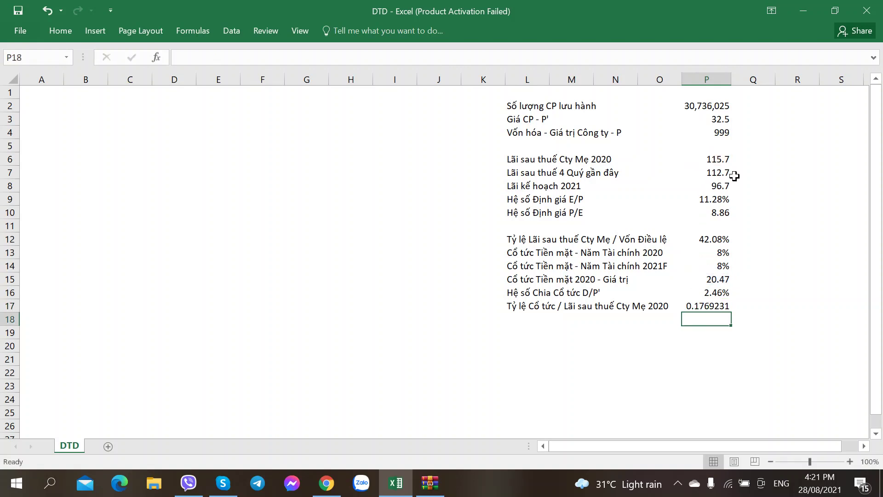
- Copy the two-decimal percentage formatting of P16 onto P17, pasting only the format
key("Up")
key("Up")
key("ctrl+c")
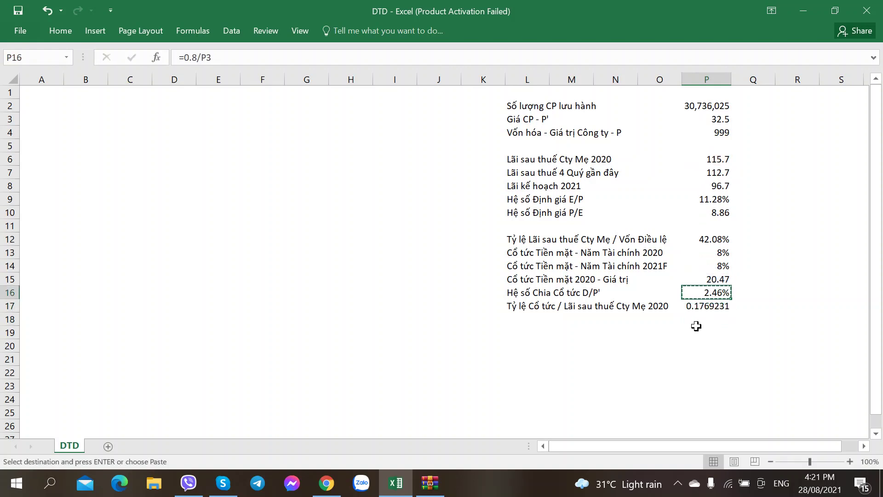
right_click(704, 306)
left_click(748, 91)
key("Return")
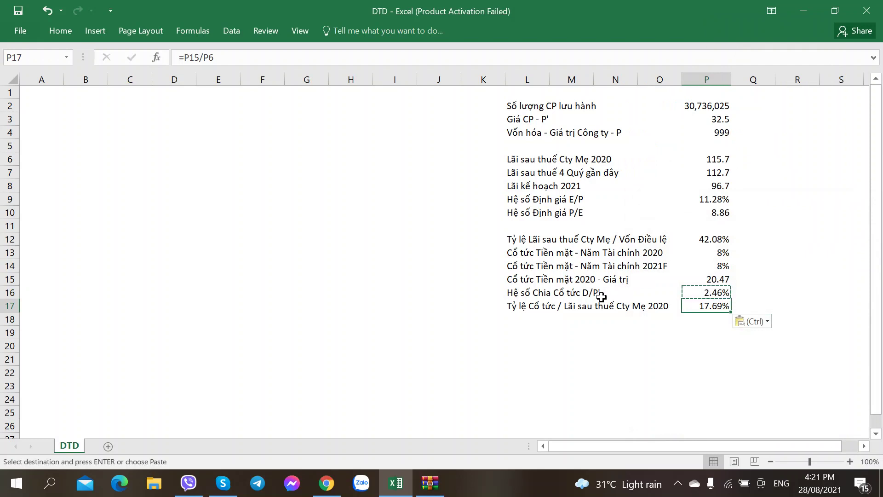
- Enter the label "Lãi giữ lại năm Tài chính 2020" in L19
left_click(533, 335)
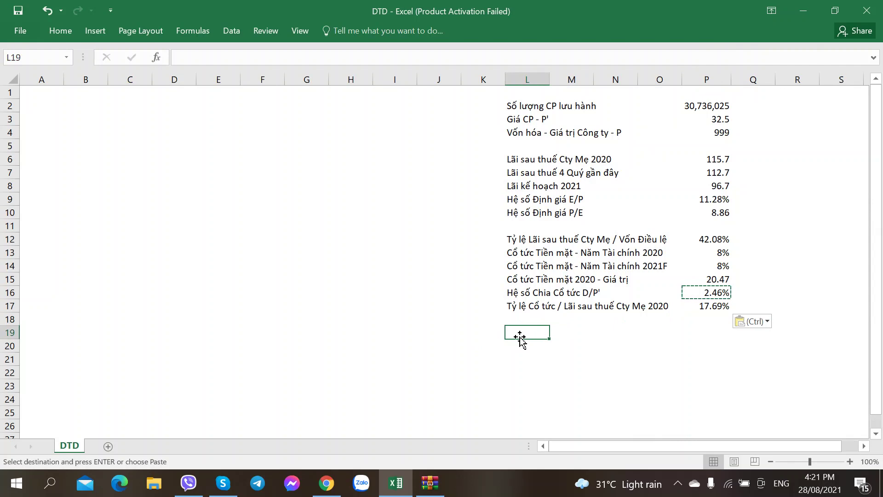
type("Laix gi")
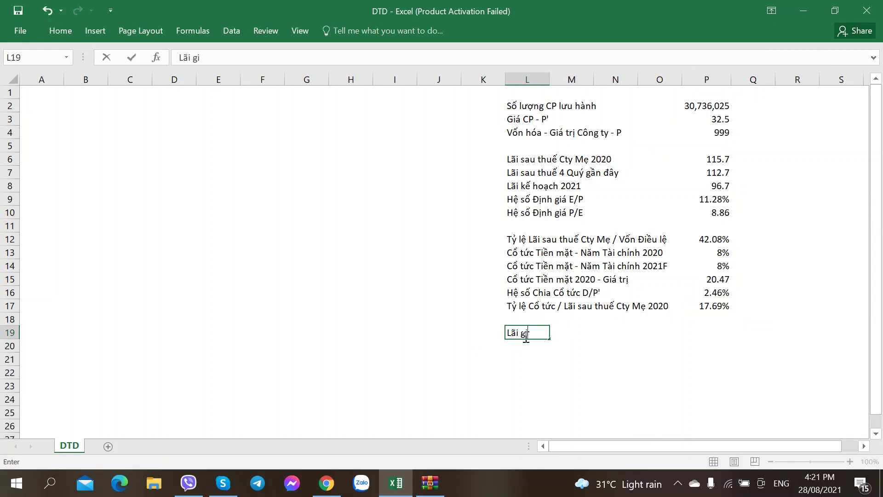
type("uwx laij nawm Tafi chisnh 202")
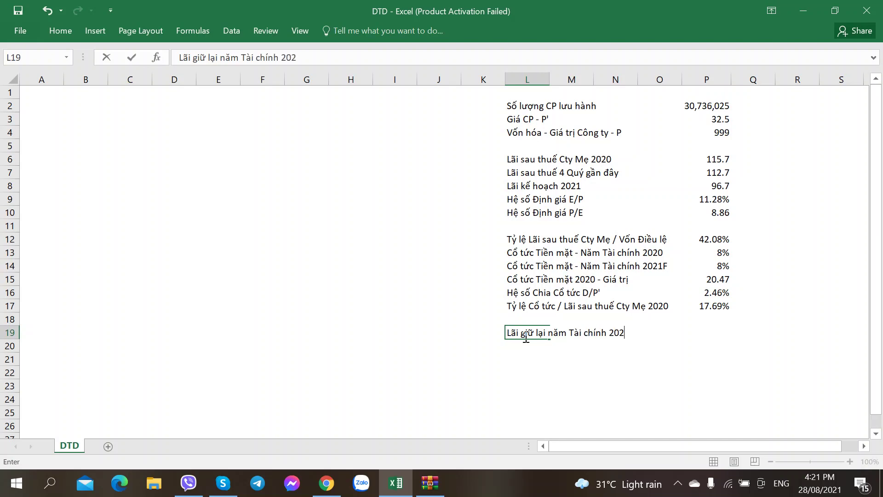
type("0")
key("Right")
key("Right")
key("Right")
key("Right")
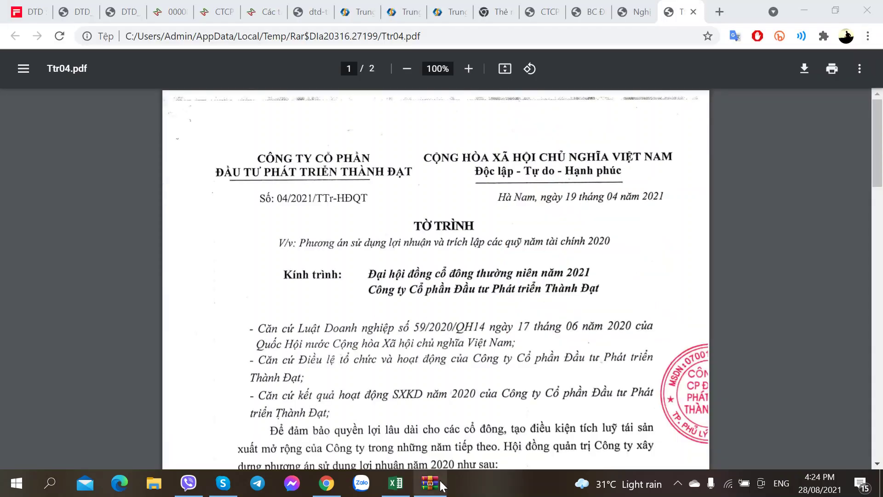
- Examine the 2020 profit distribution table in Ttr04.pdf, including the bonus share issue, ESOP and cash dividend rows
left_click(430, 483)
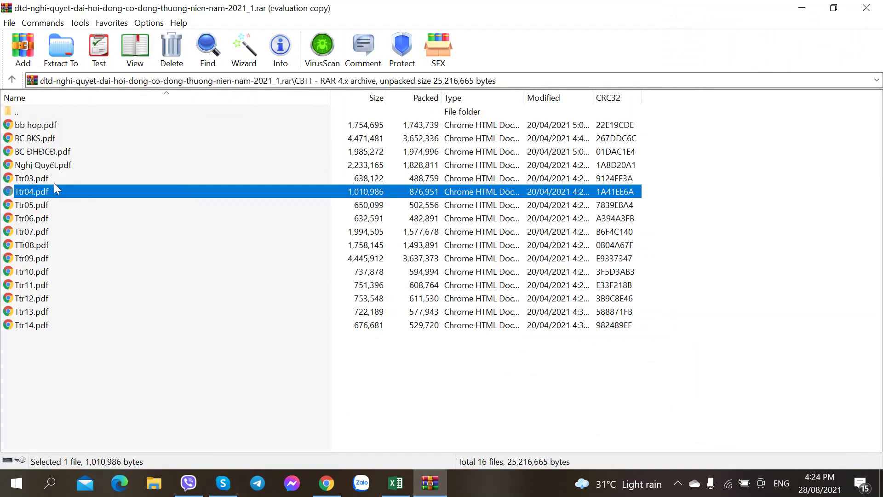
left_click(803, 8)
scroll(386, 253, "down", 3)
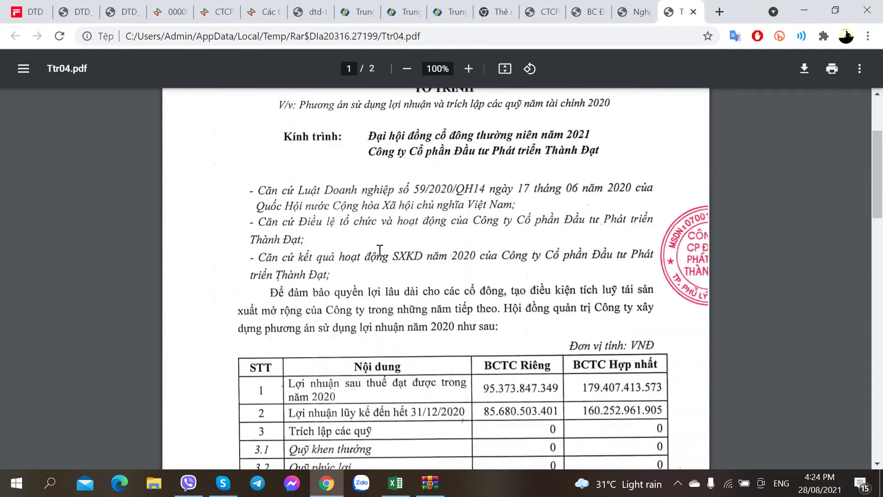
scroll(380, 239, "up", 2)
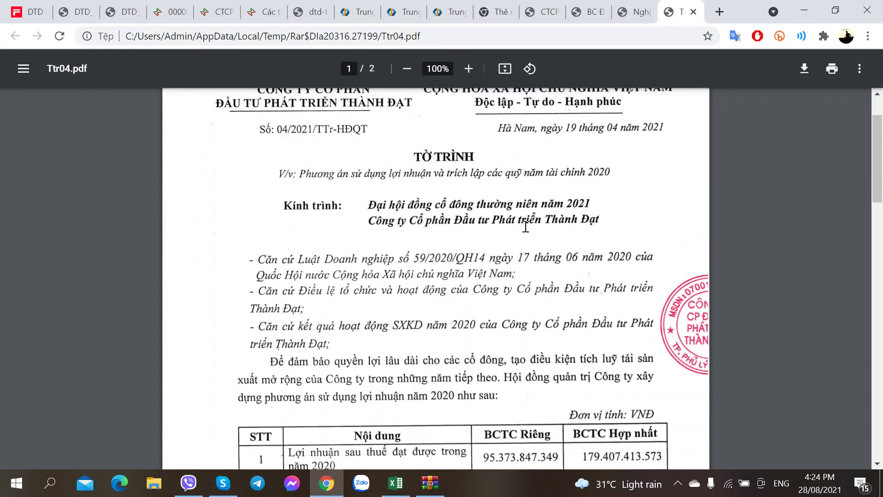
scroll(433, 313, "down", 6)
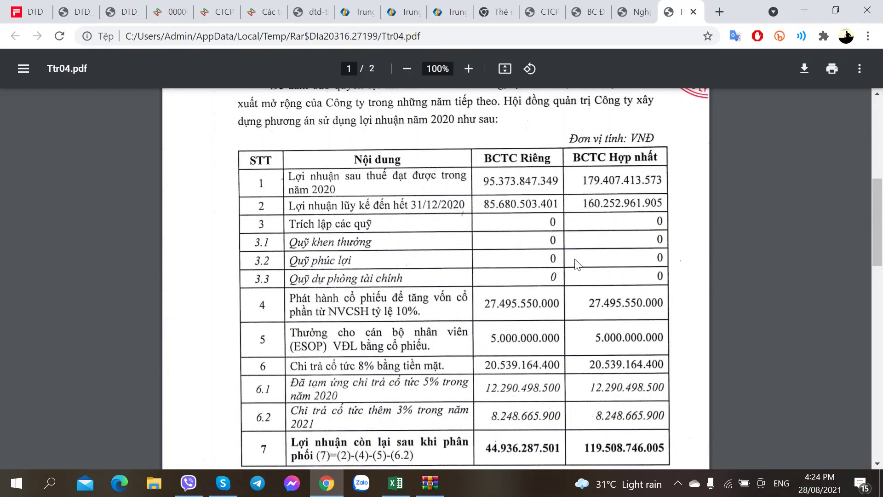
scroll(576, 266, "down", 2)
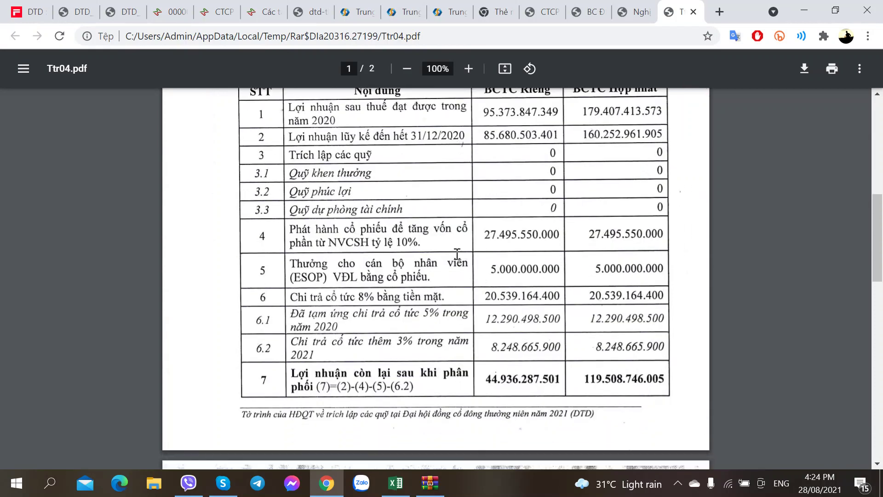
scroll(455, 252, "up", 2)
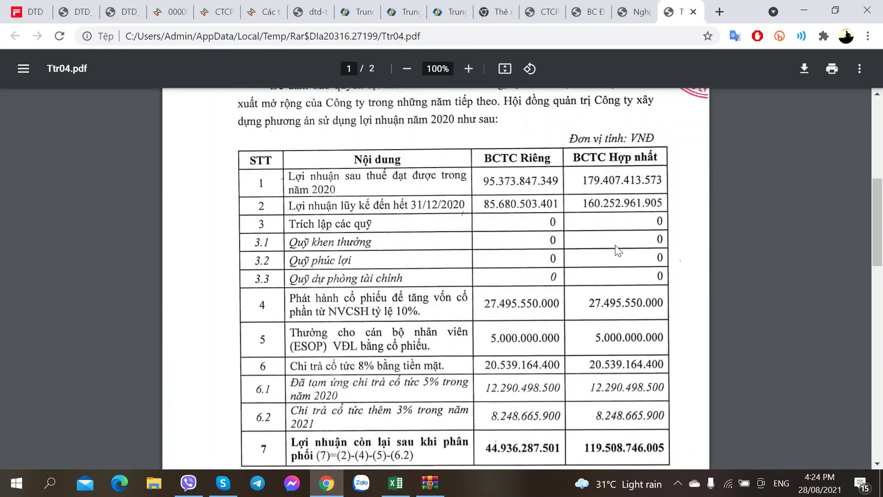
scroll(608, 258, "down", 2)
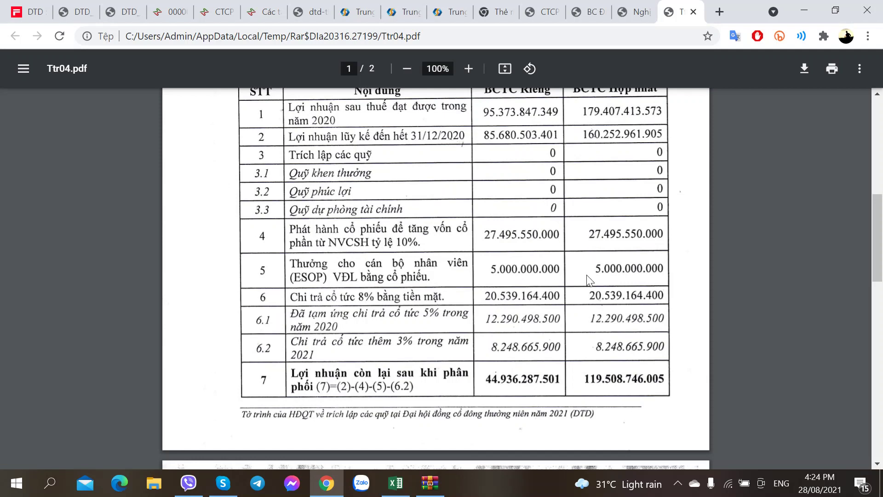
double_click(612, 301)
left_click_drag(595, 268, 641, 267)
scroll(621, 290, "up", 3)
scroll(621, 297, "down", 9)
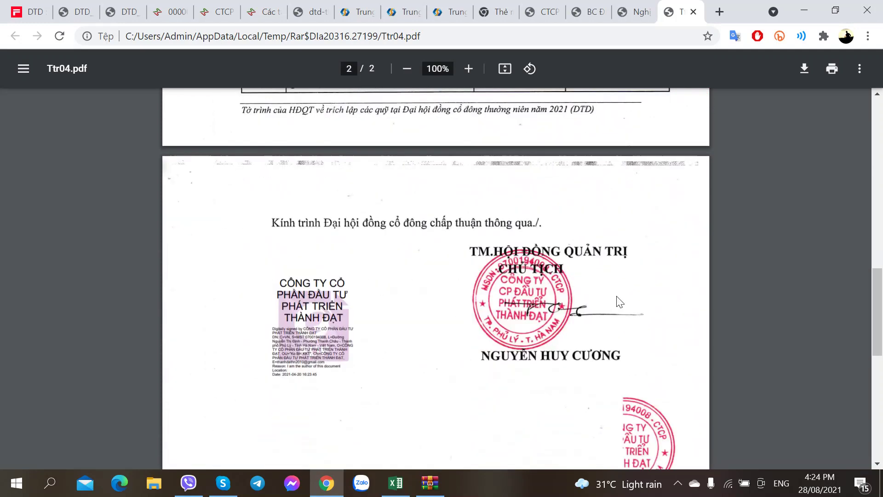
scroll(616, 297, "up", 6)
scroll(617, 297, "up", 3)
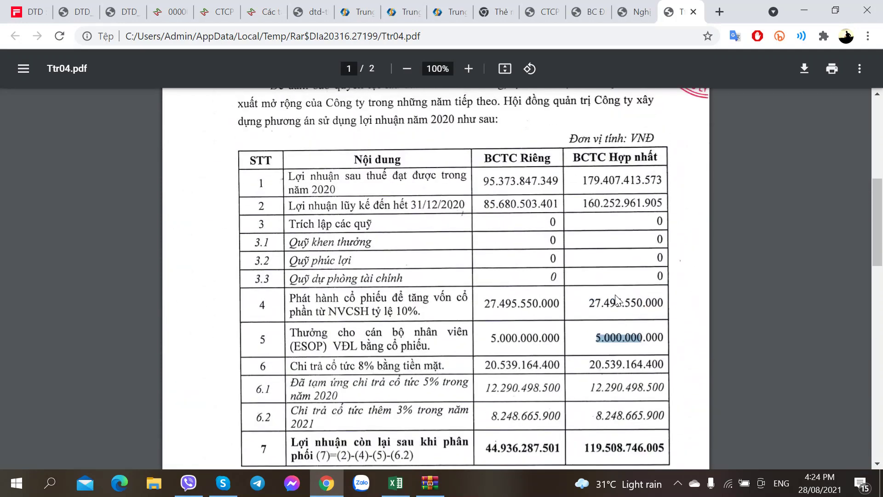
left_click(594, 342)
left_click(396, 483)
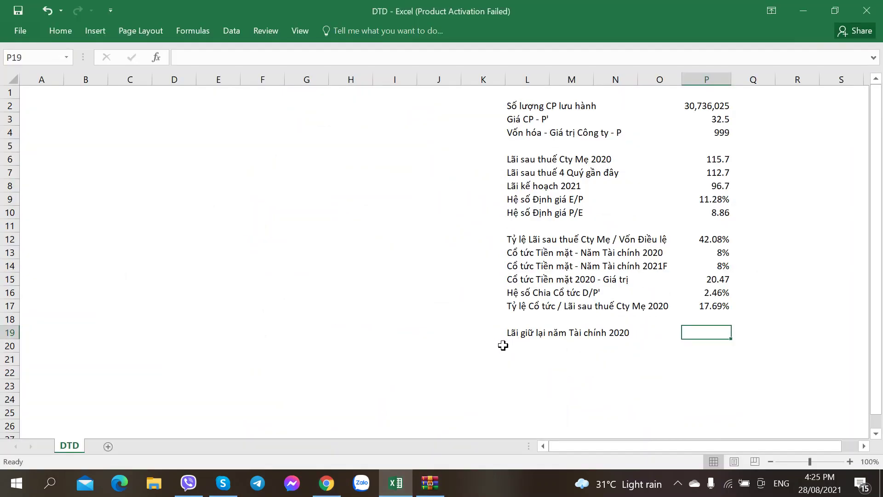
key("alt+Tab")
scroll(594, 359, "down", 2)
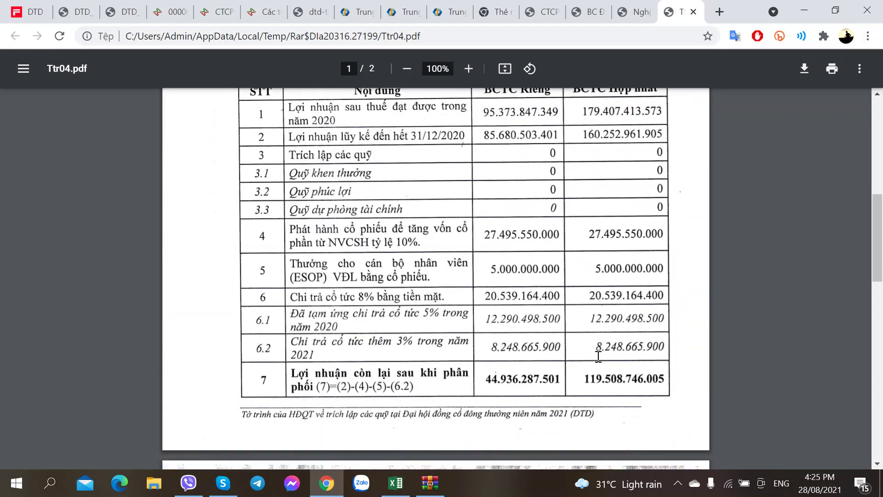
scroll(596, 354, "up", 2)
scroll(596, 355, "down", 2)
- Switch back to Excel and calculate the 2020 retained profit in P19 with the formula =115.7-20.47-5
key("alt+Tab")
type("=")
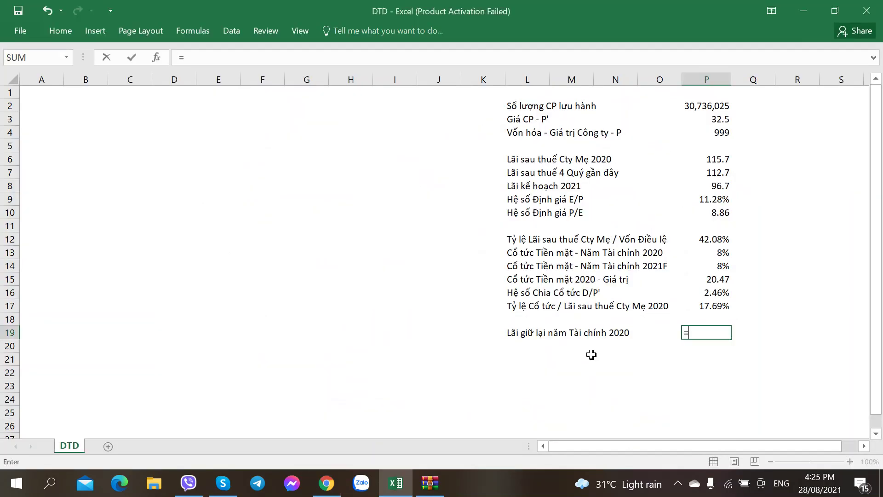
type("115.7-20.47-5")
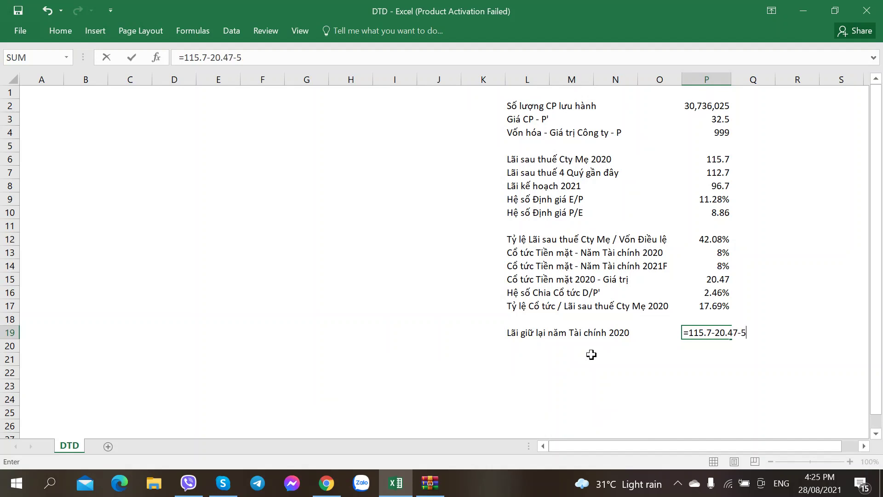
key("Return")
key("Up")
key("Right")
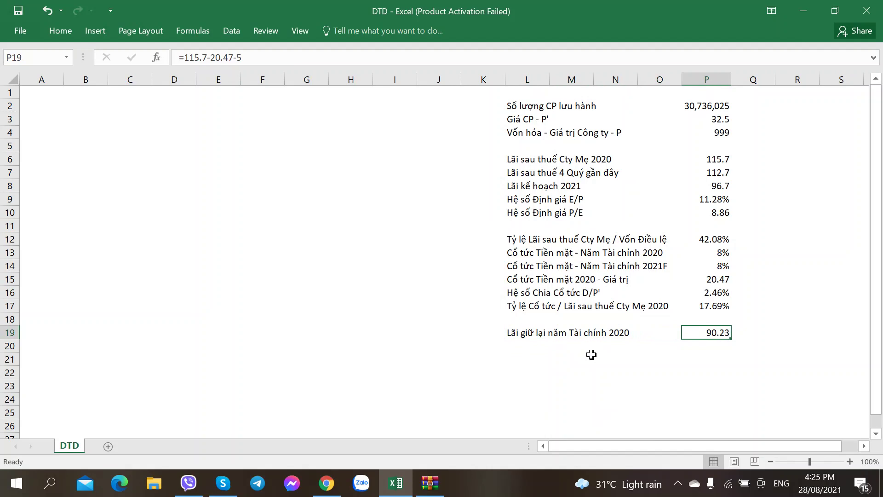
key("Down")
key("Left")
key("Left")
key("Left")
key("Left")
key("Left")
key("Right")
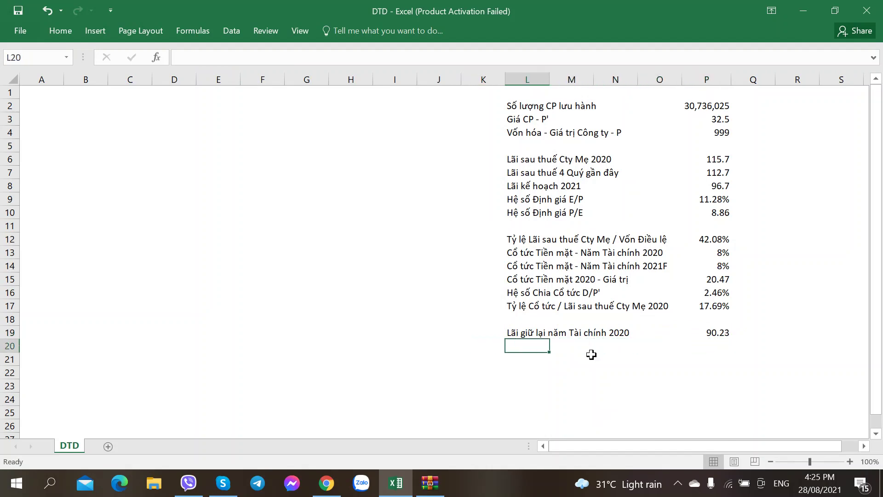
- Switch to Chrome and open the PDF attached to the CafeF news item "DTD: Đã phát hành 456.500 cp ESOP"
key("alt+Tab")
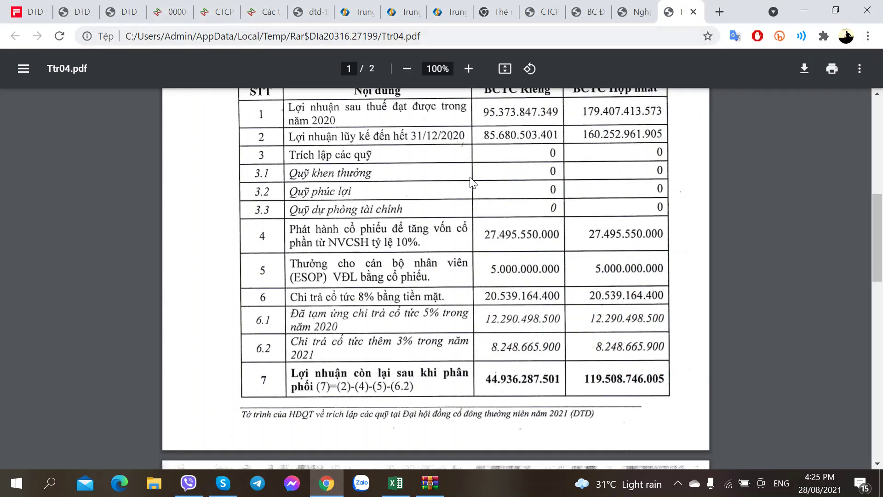
left_click(123, 11)
left_click(76, 12)
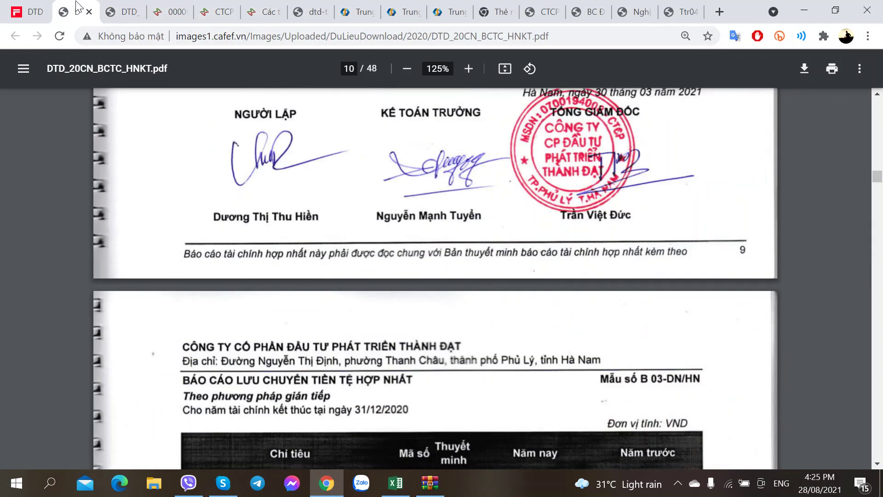
left_click(35, 5)
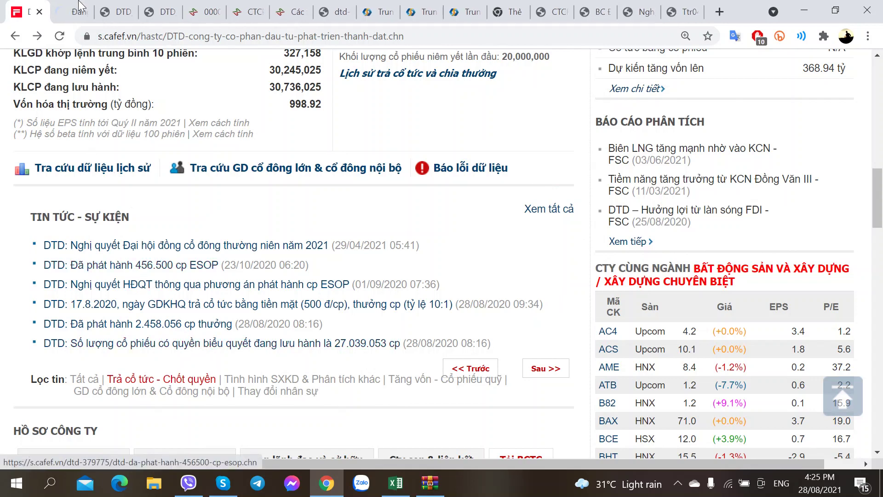
left_click(79, 12)
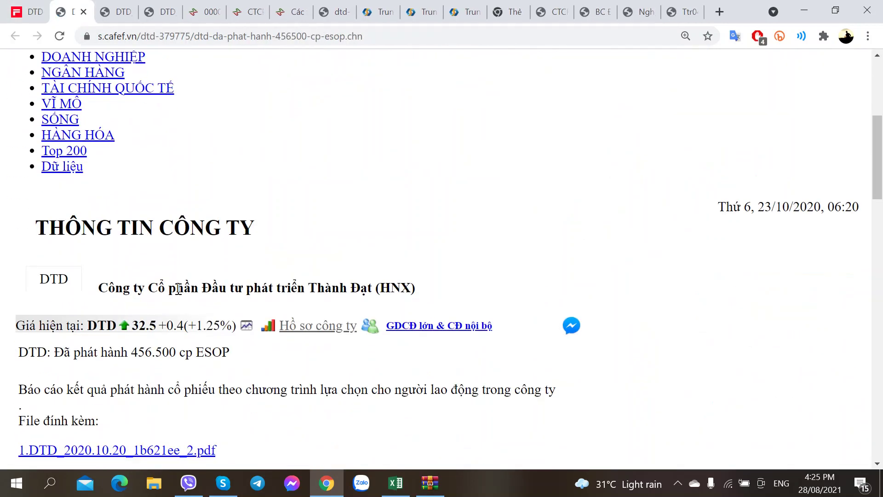
scroll(178, 289, "down", 3)
left_click(150, 318)
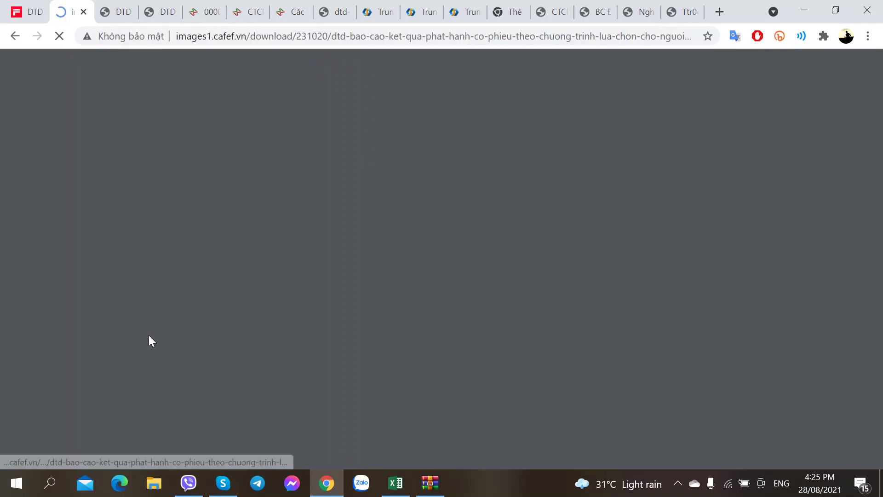
- Examine the planned issue details and issuance results on page 1 of the ESOP report
scroll(159, 325, "down", 1)
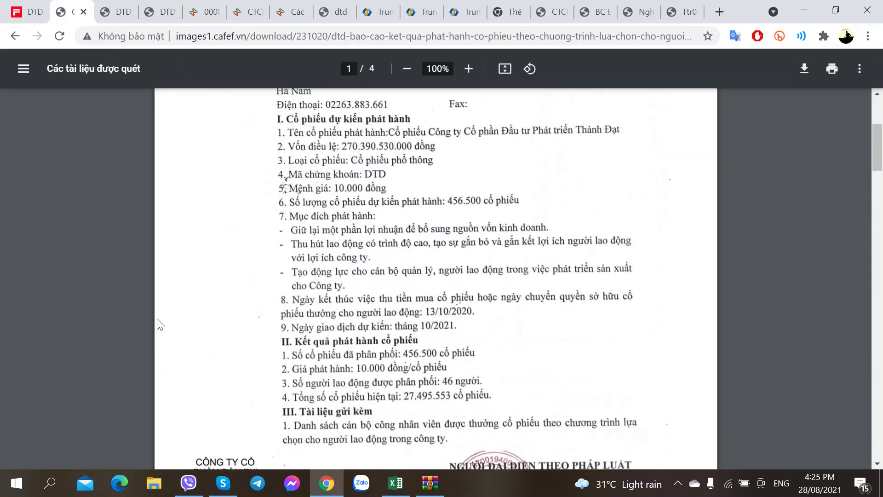
scroll(366, 371, "down", 3)
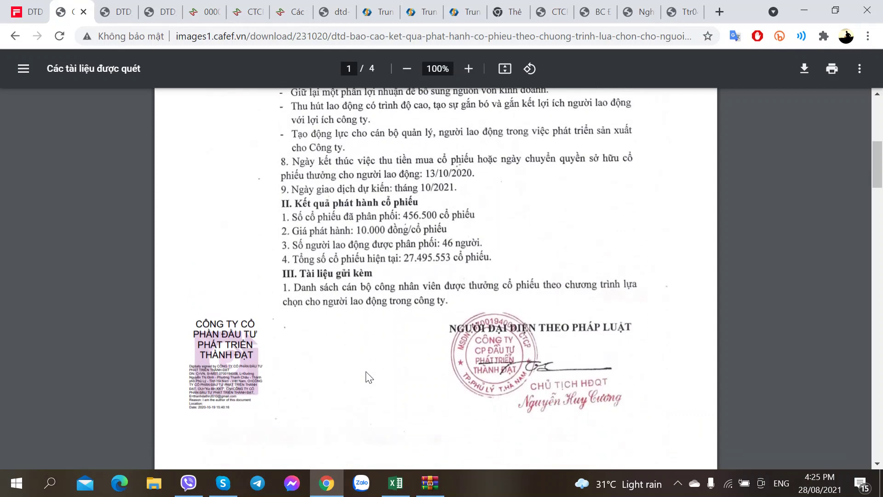
scroll(367, 375, "down", 10)
scroll(367, 375, "up", 13)
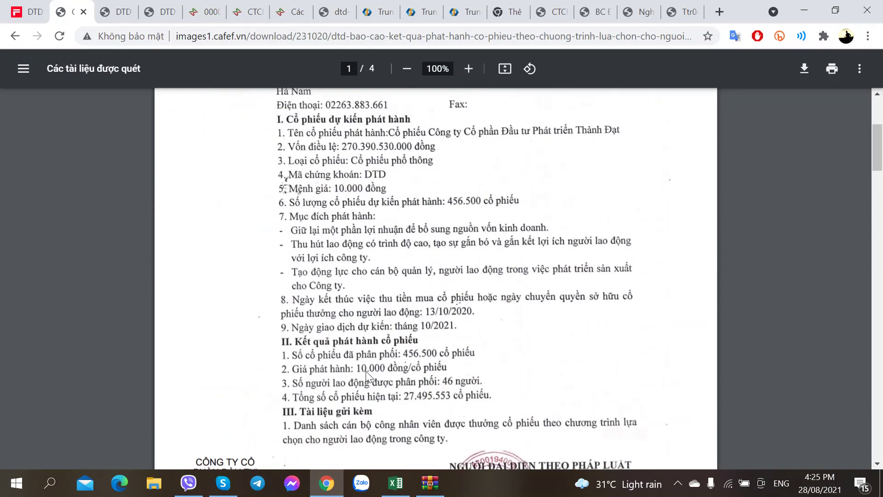
scroll(367, 375, "down", 1)
scroll(359, 368, "up", 1)
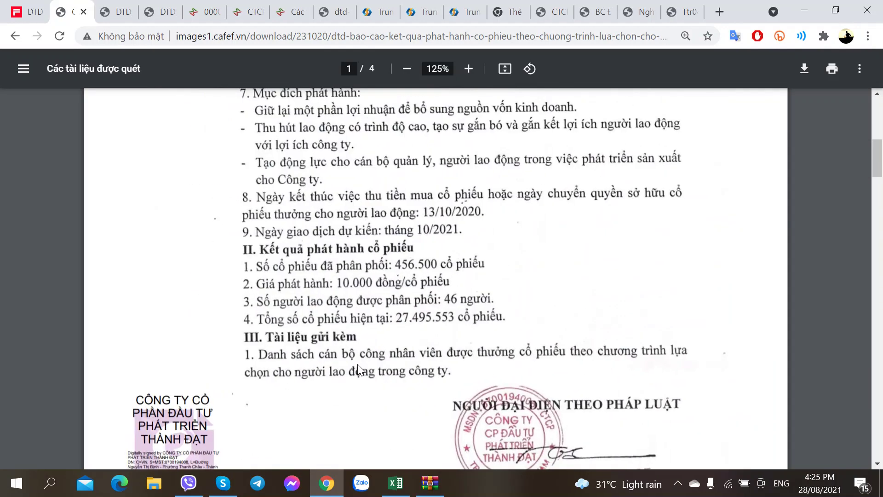
- Rotate the report clockwise so the employee bonus share list on page 2 is upright, and enlarge it to 156%
scroll(364, 330, "down", 10)
right_click(355, 330)
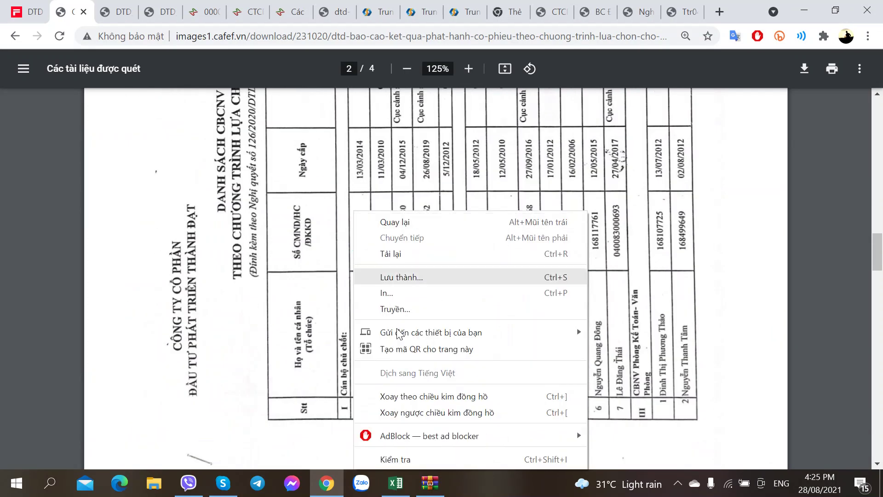
left_click(416, 396)
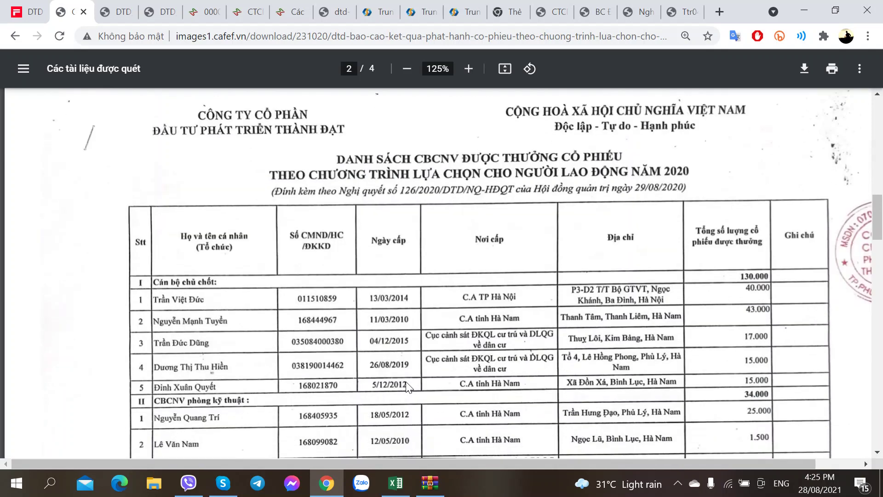
scroll(397, 369, "up", 2)
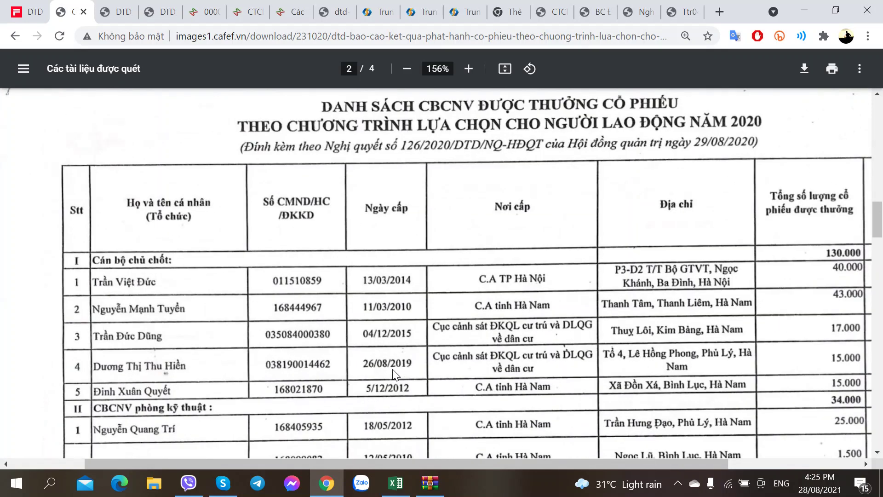
left_click_drag(571, 466, 599, 466)
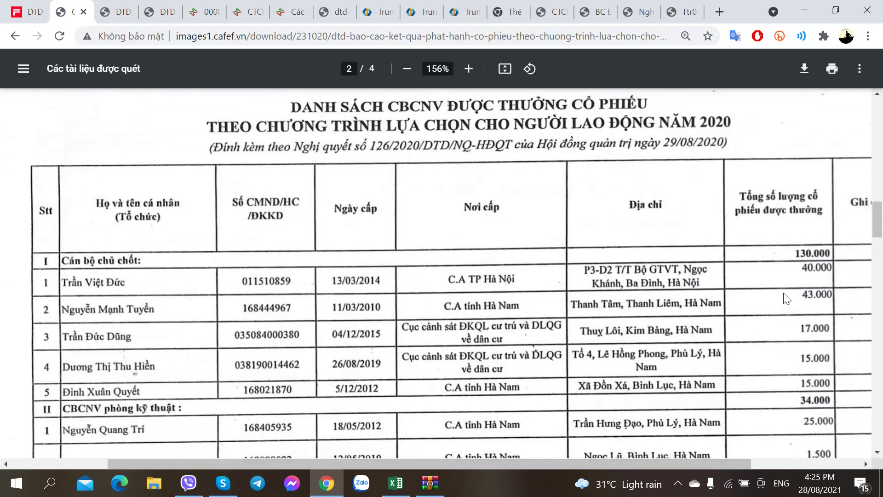
- Skim the employee bonus share list across pages 2 and 3, and return to its heading
scroll(786, 298, "down", 10)
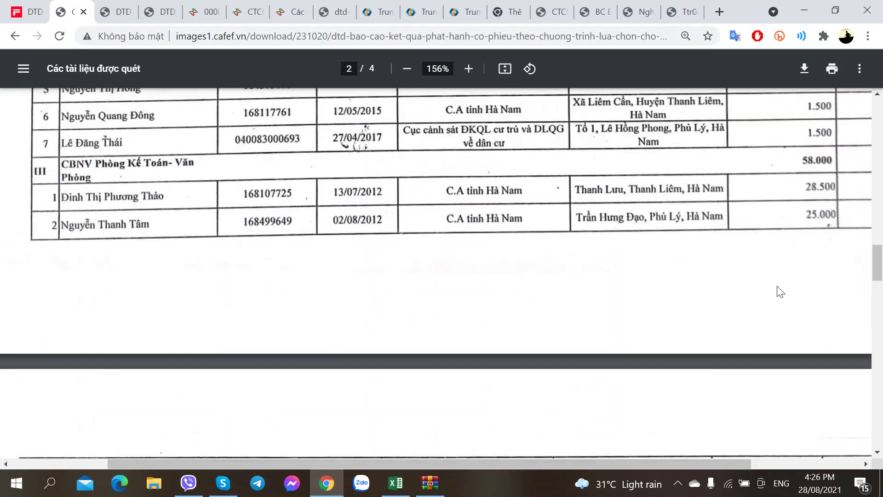
scroll(780, 292, "up", 3)
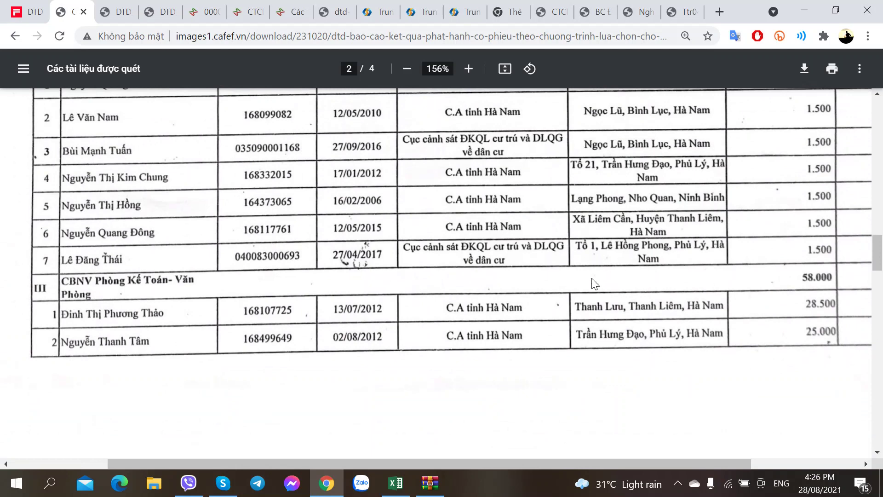
scroll(546, 308, "down", 3)
scroll(546, 309, "down", 4)
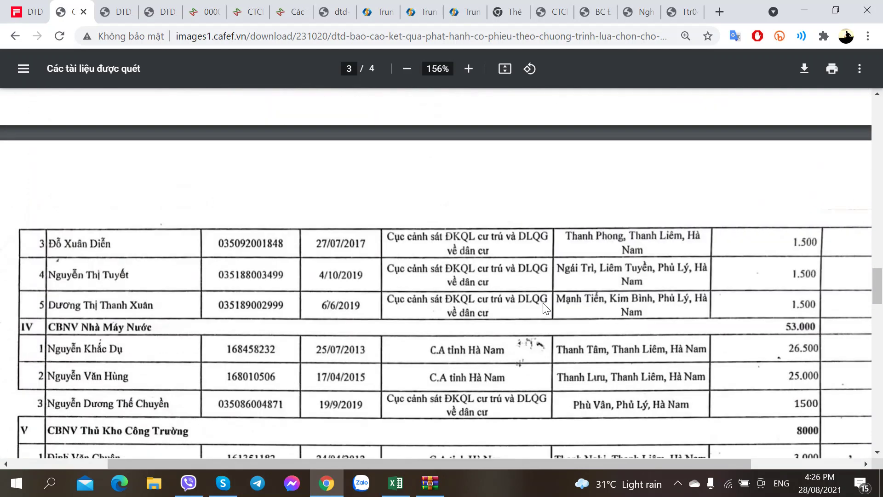
scroll(547, 307, "down", 3)
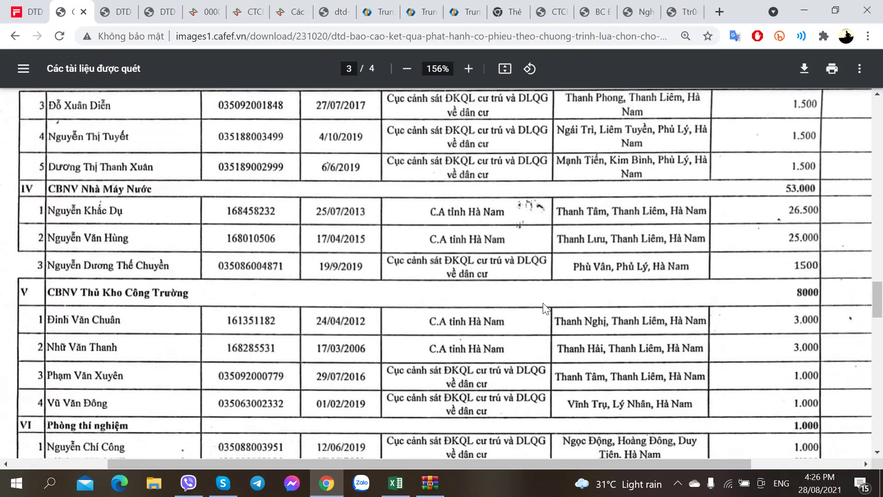
scroll(546, 308, "up", 20)
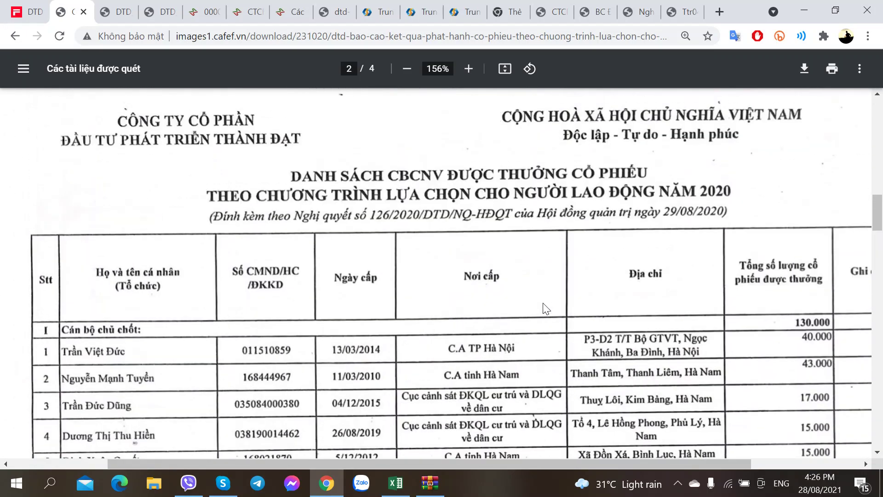
- Examine the bonus shares awarded to each department in the employee list, through to the total row on page 4
scroll(546, 308, "down", 4)
scroll(97, 283, "down", 1)
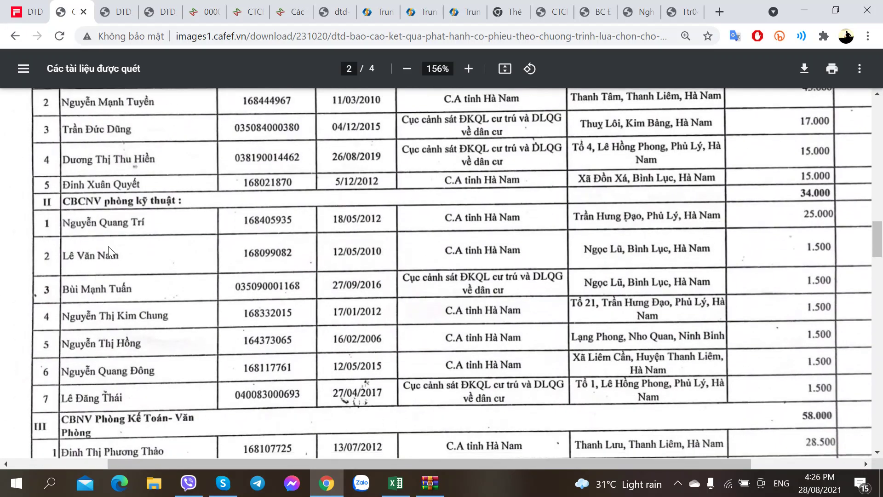
scroll(161, 276, "down", 3)
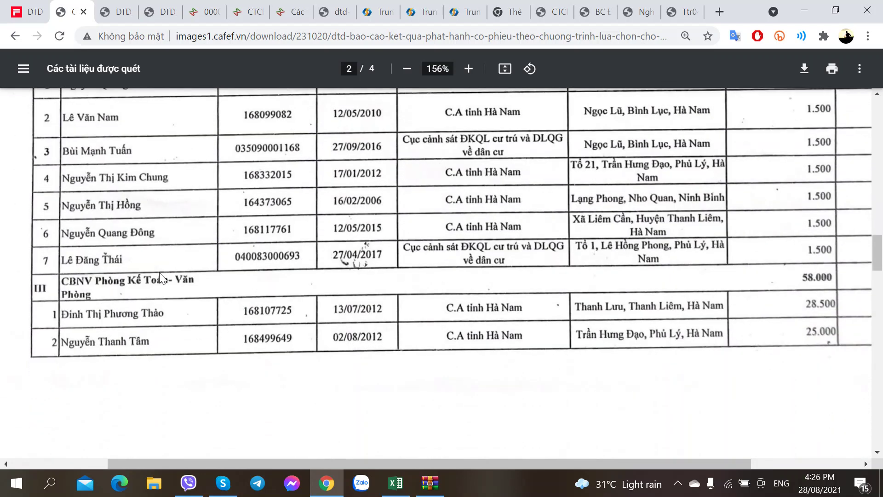
scroll(217, 299, "down", 4)
scroll(217, 299, "down", 3)
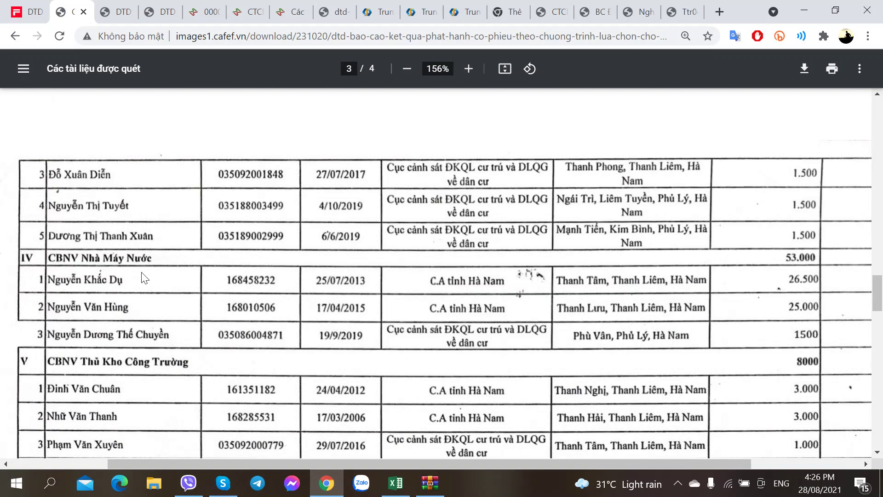
scroll(128, 285, "down", 2)
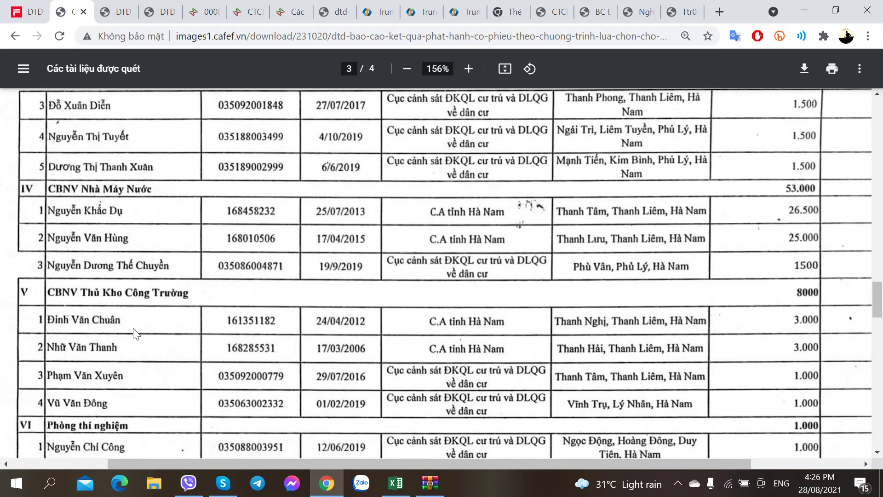
scroll(147, 311, "down", 3)
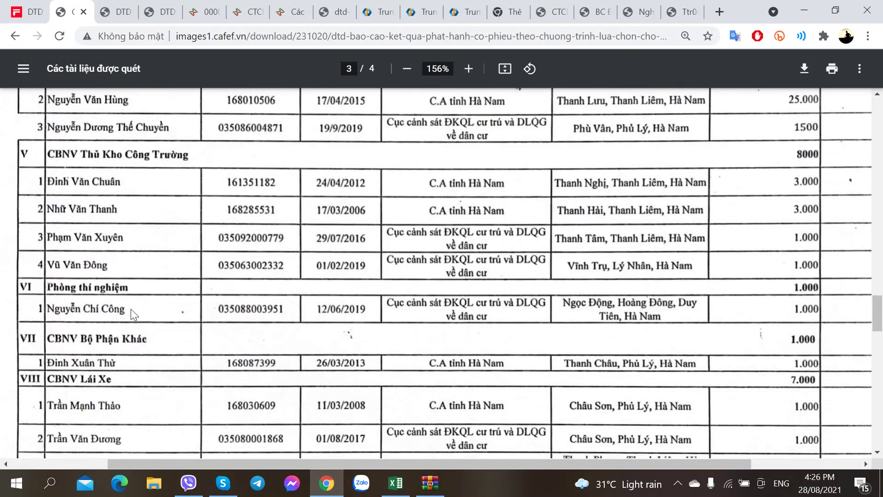
scroll(114, 311, "down", 2)
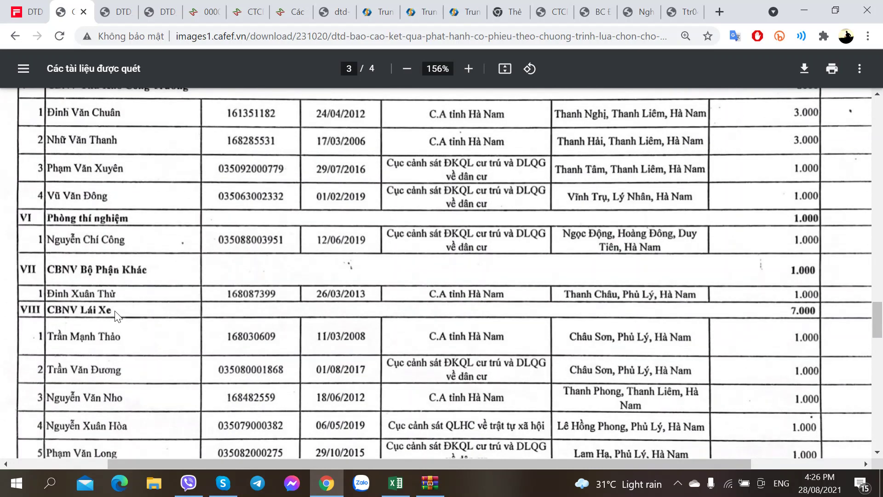
scroll(113, 312, "down", 3)
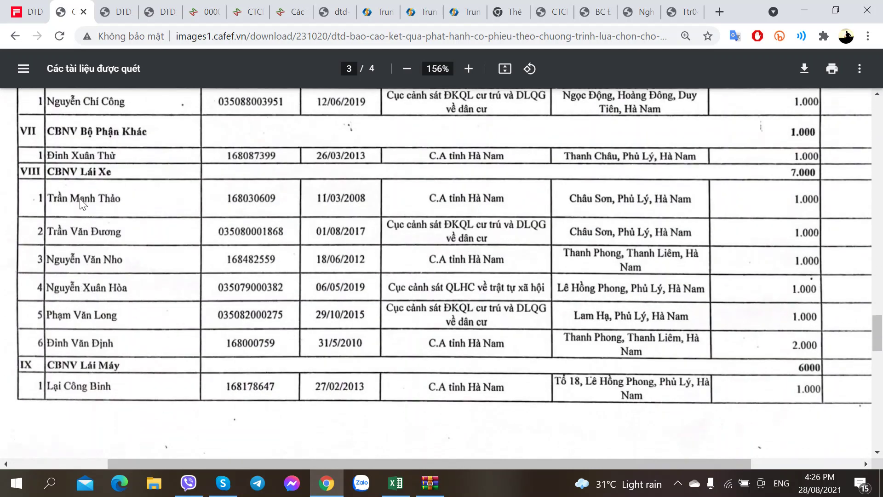
scroll(95, 348, "down", 3)
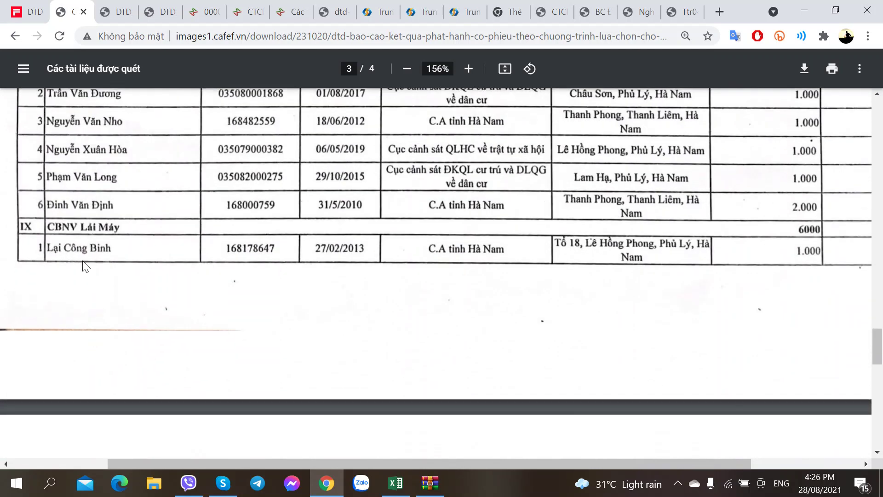
scroll(103, 250, "down", 8)
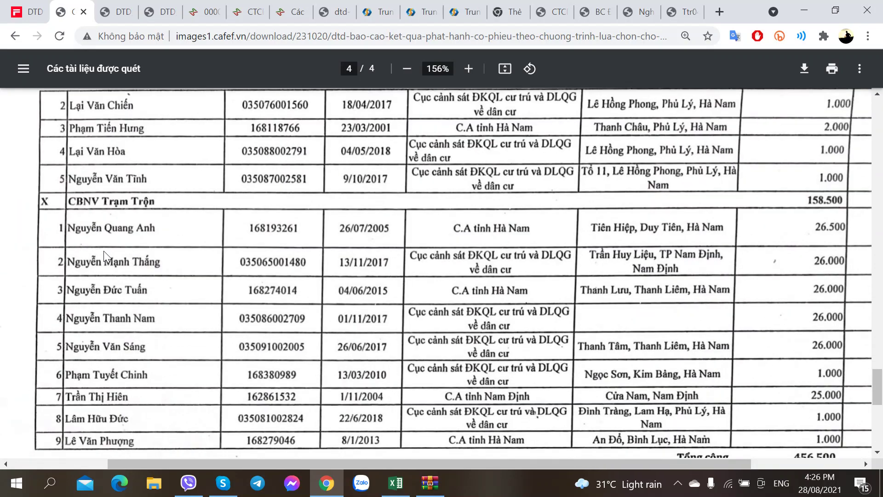
scroll(104, 250, "down", 6)
scroll(103, 250, "up", 4)
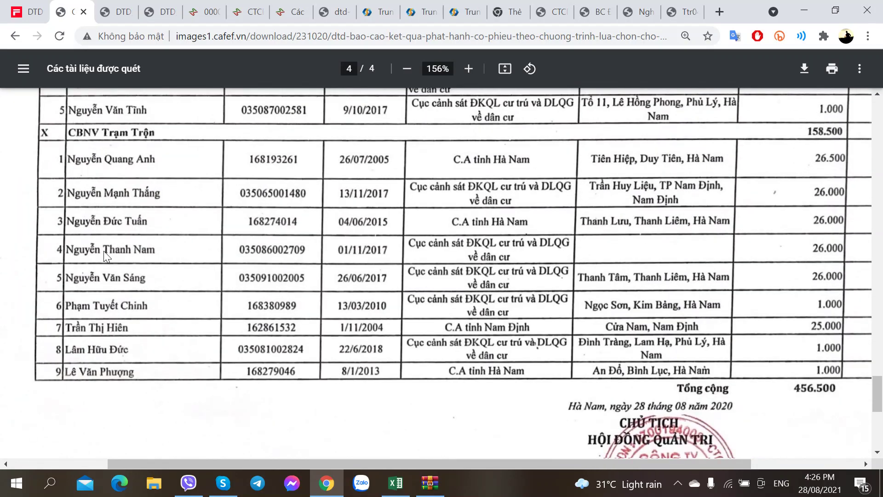
- Recheck the awarded share quantities back up to the key personnel group ("Cán bộ chủ chốt") on page 2
scroll(844, 363, "up", 20)
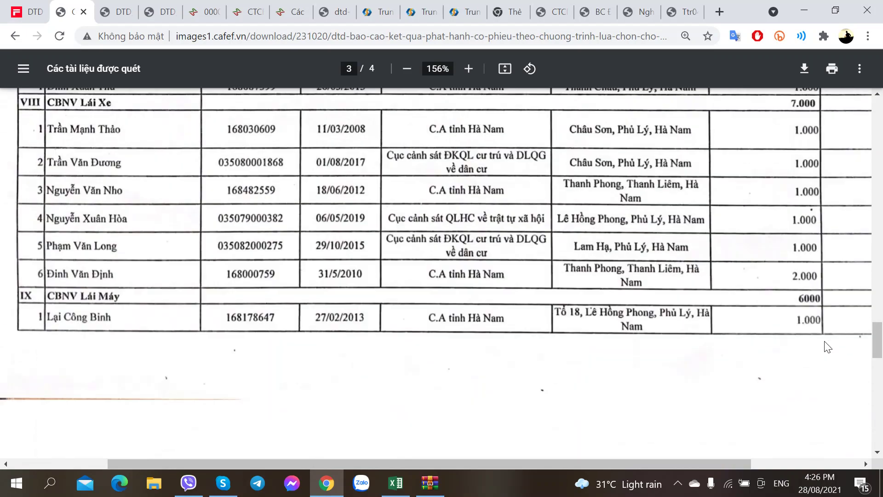
scroll(815, 326, "up", 5)
scroll(815, 326, "down", 9)
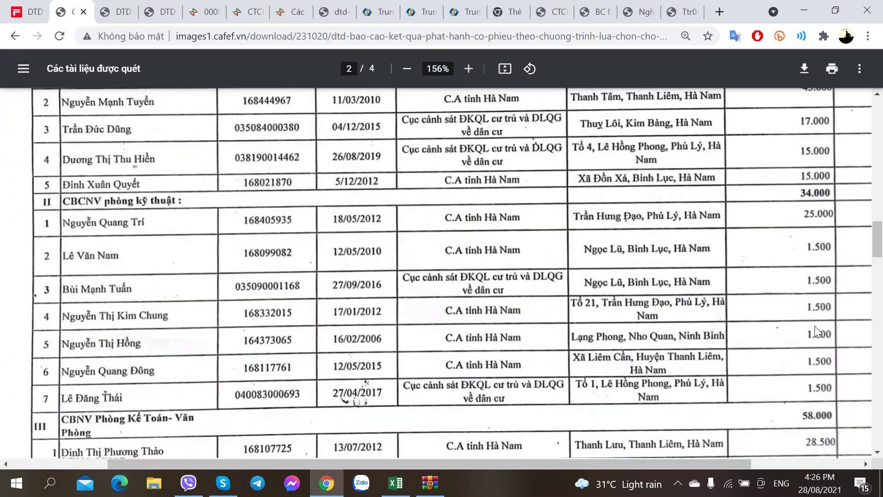
scroll(815, 326, "up", 3)
scroll(816, 326, "up", 3)
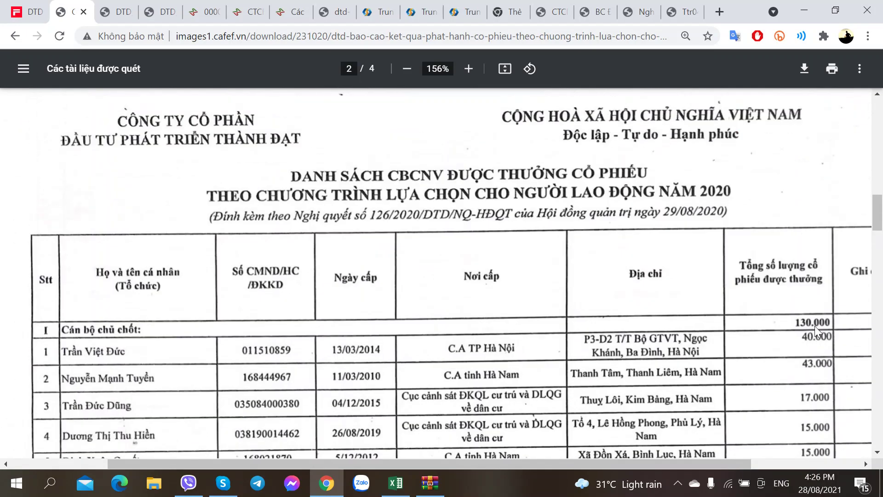
- Rotate the report back counterclockwise, reduce it to 117%, and reread the issue purpose and issuance results on page 1
scroll(335, 221, "up", 10)
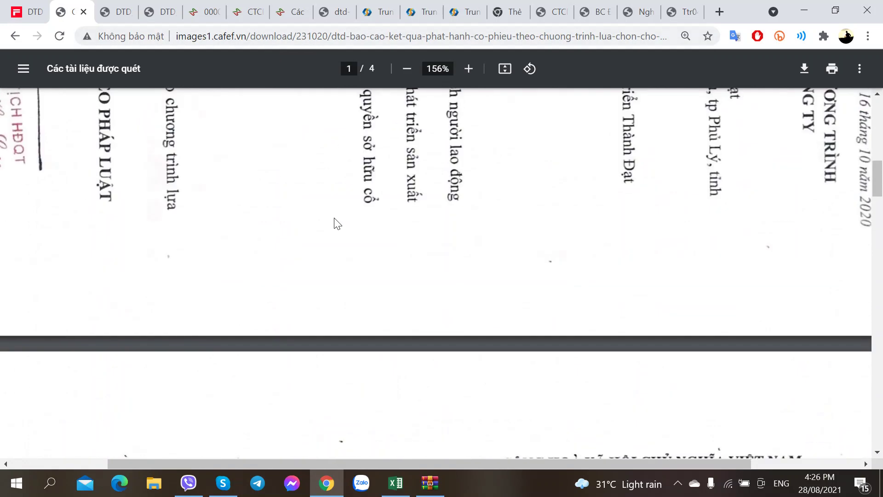
right_click(342, 192)
left_click(483, 394)
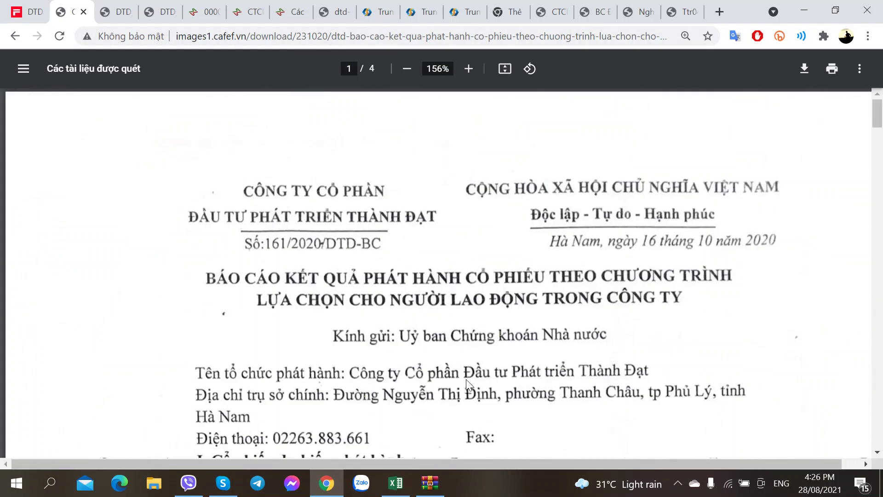
scroll(396, 332, "down", 4)
scroll(396, 338, "down", 2)
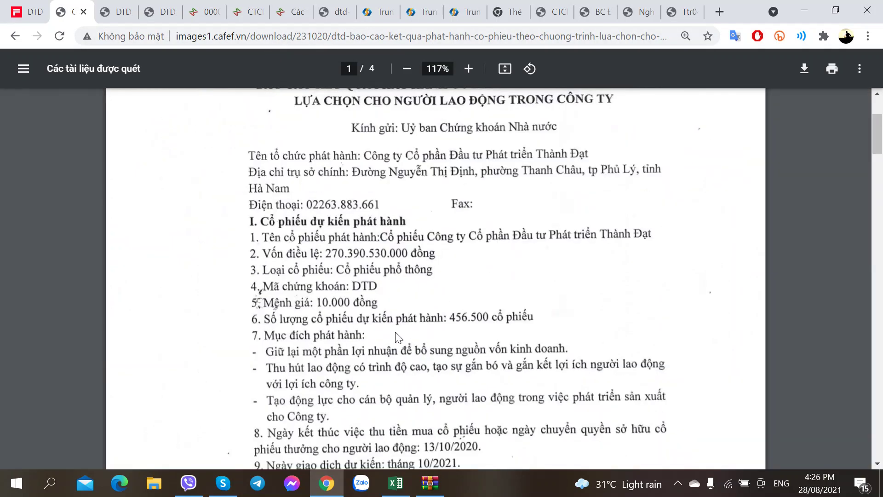
scroll(391, 332, "down", 5)
scroll(390, 330, "down", 2)
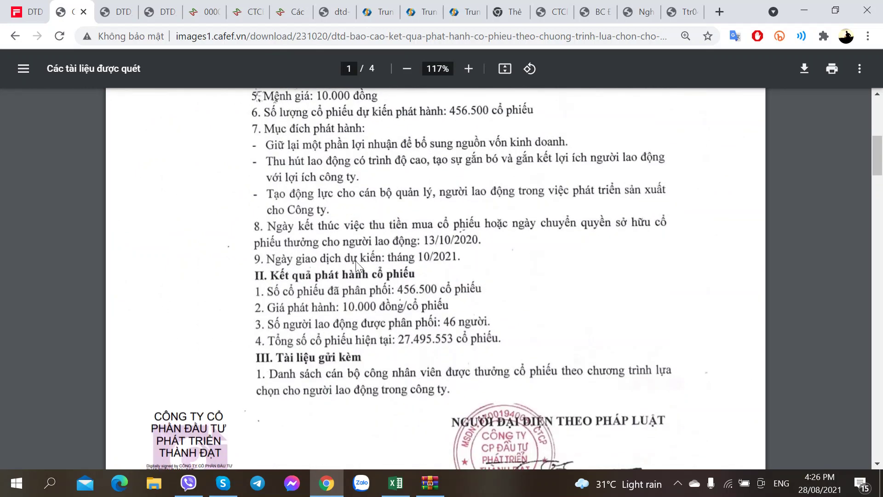
- Switch to Excel and enter the label "Tỷ lệ giữ lại năm Tài chính 2020" in cell L20
left_click(406, 486)
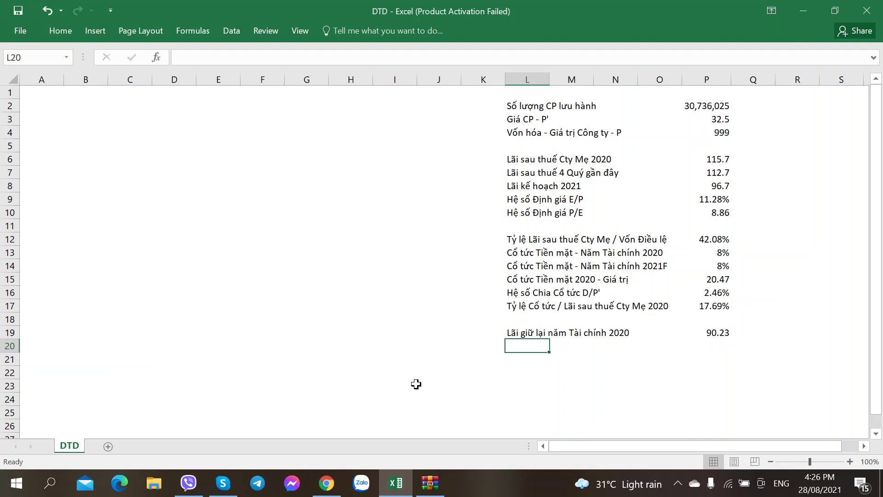
type("Ty")
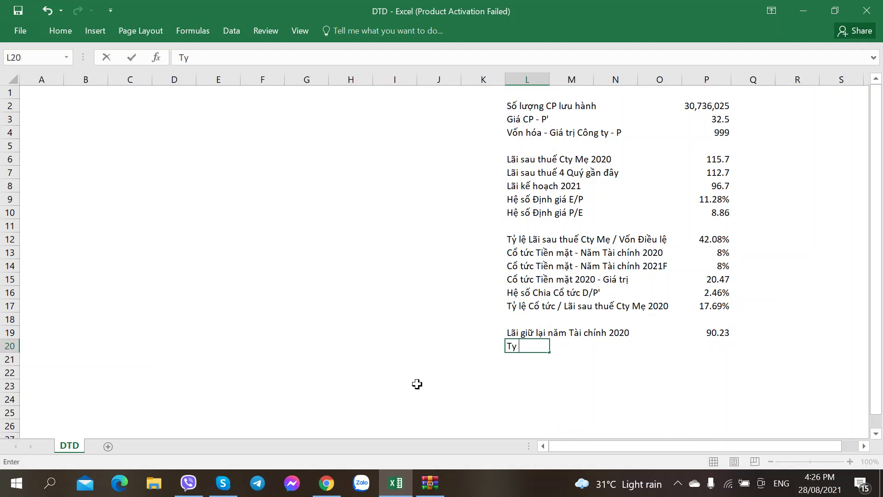
type(" lệ giư")
type(" lại")
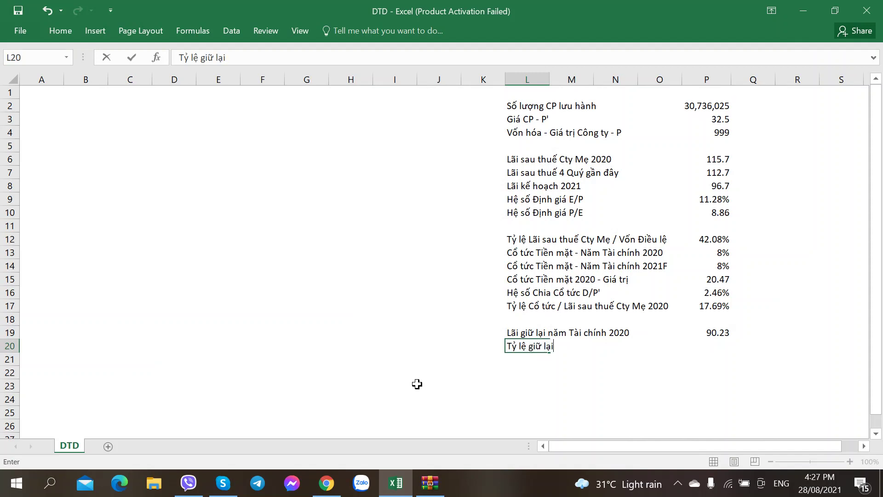
type(" năm Tài chính")
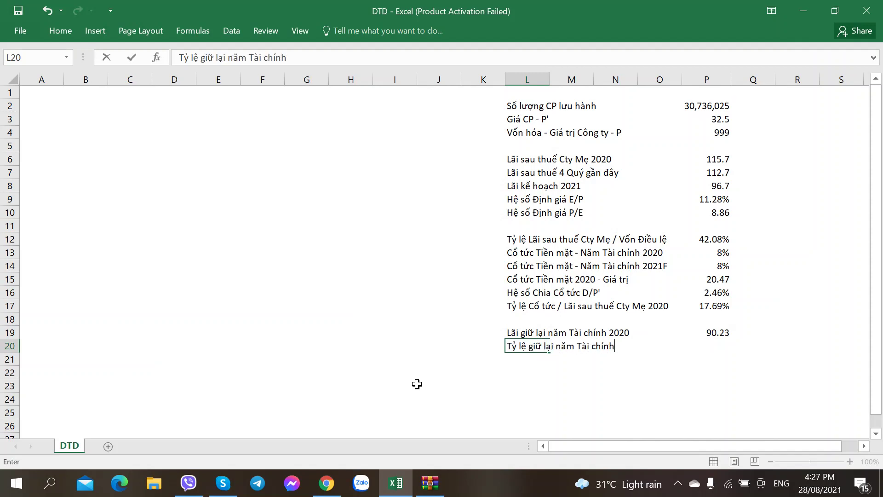
type(" 022020")
- Calculate the 2020 retention ratio in P20 with the formula =P19/P6
key("Right")
key("Right")
key("Right")
key("Right")
key("Up")
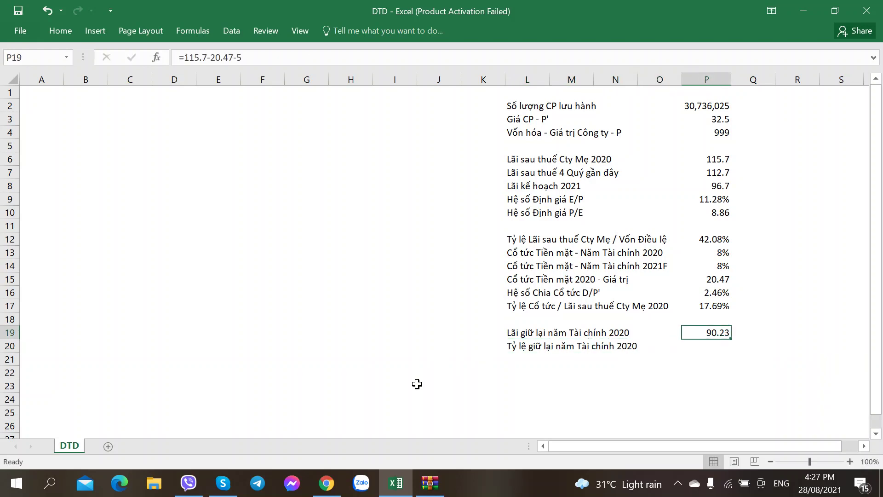
key("Down")
type("=")
key("Up")
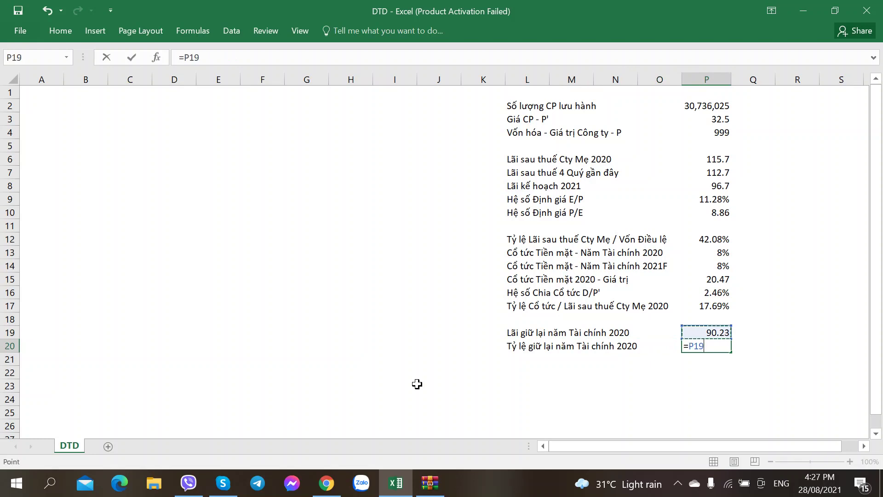
type("/")
key("Up")
key("Up")
key("Up")
key("Up")
key("Up")
key("Up")
key("Up")
key("Up")
key("Up")
key("Up")
key("Up")
key("Up")
key("Up")
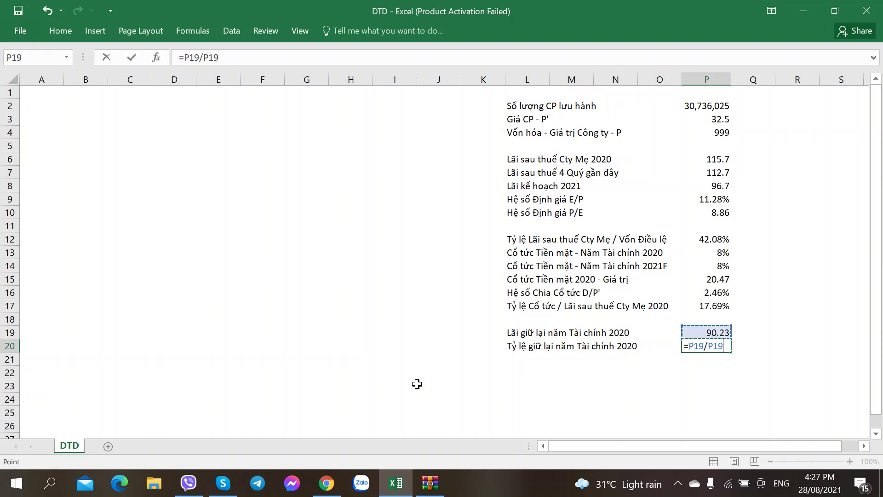
key("Up")
key("Return")
key("Up")
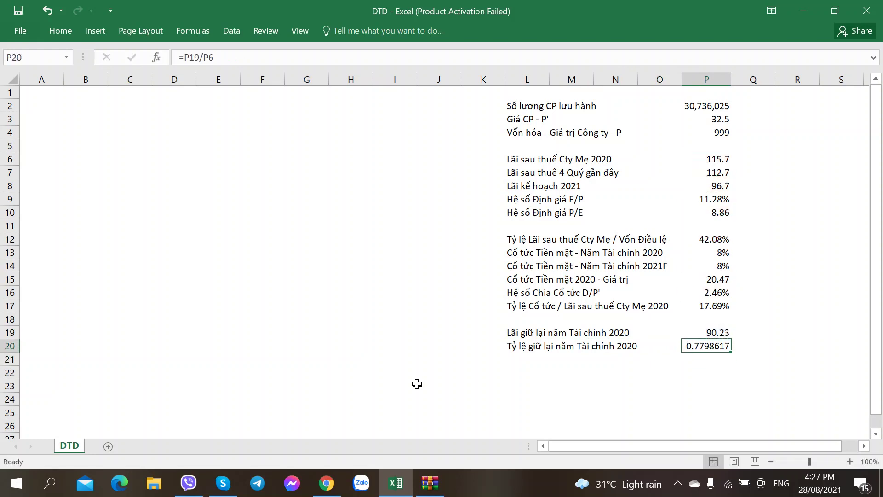
- Copy only the percentage number format from P17 to the retention ratio in P20
left_click(718, 306)
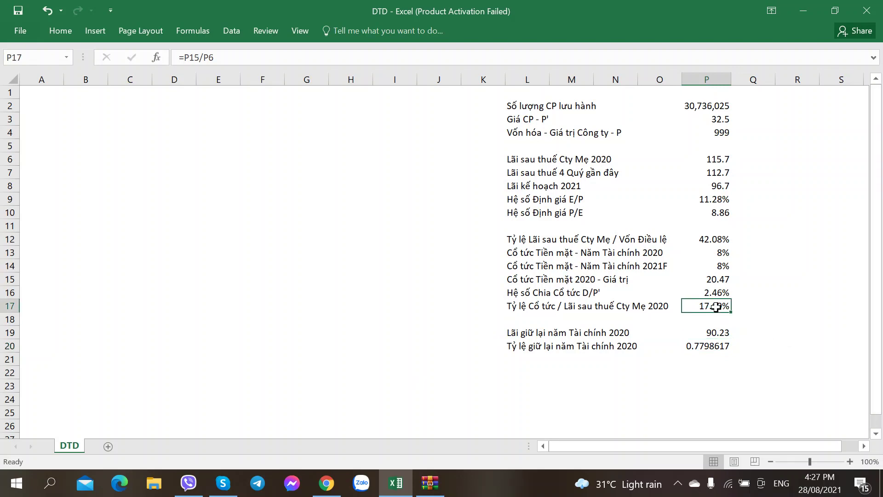
key("ctrl+c")
left_click(700, 349)
key("ctrl+alt+v")
key("t")
key("Return")
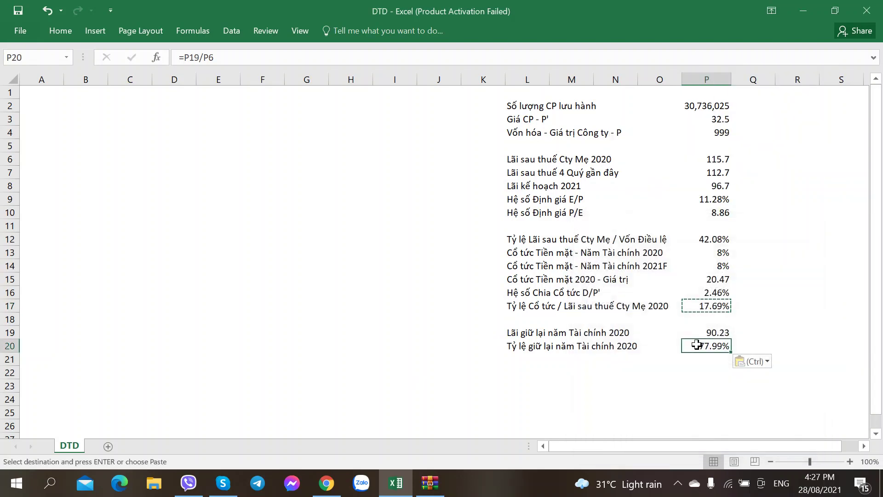
- Enter the conclusion "Chiến lược Đầu tư Tăng trưởng" in cell L22
left_click(512, 371)
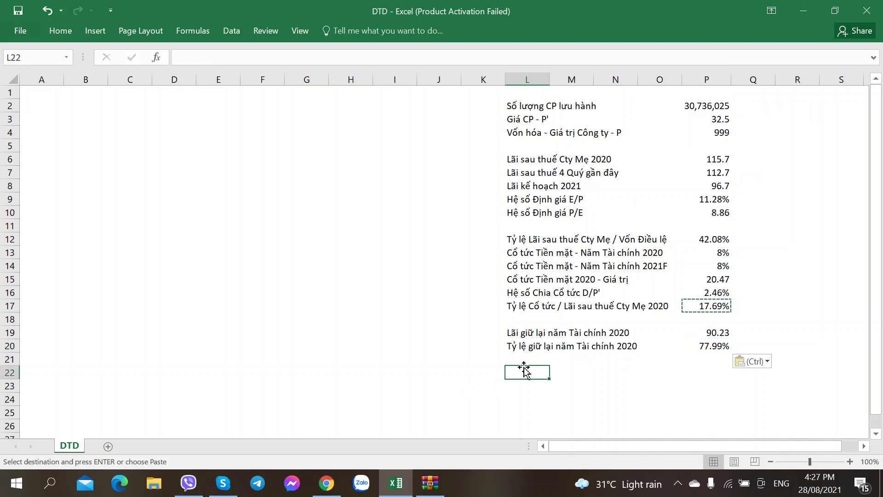
type("Chiến lươ")
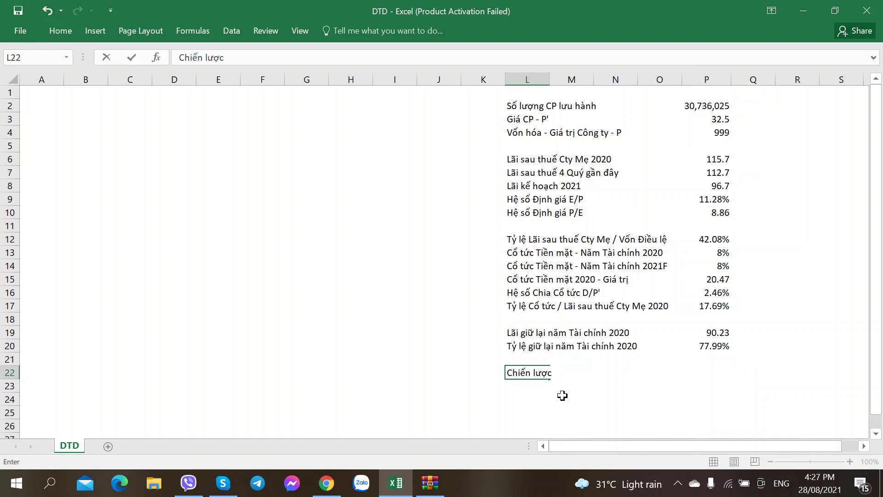
type("c Đầu tư Tăng trưởng")
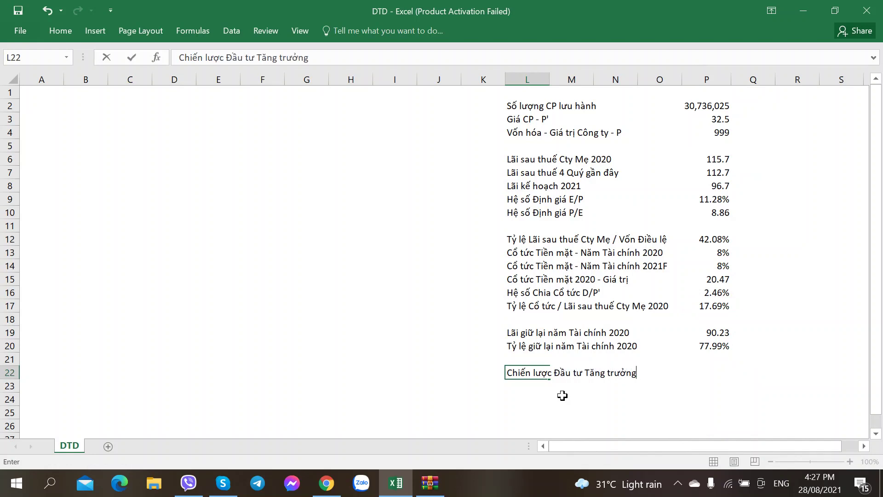
key("Return")
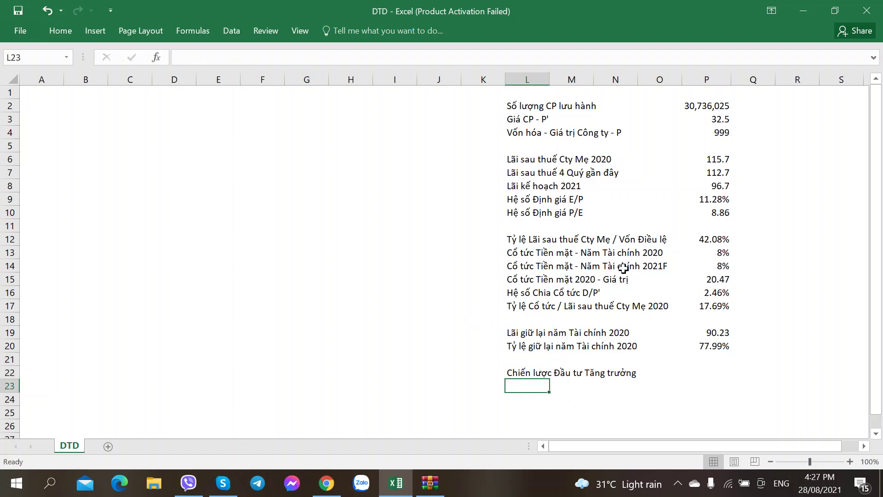
- Bring up the WinRAR archive of the 2021 shareholder meeting resolutions and close it
left_click(711, 261)
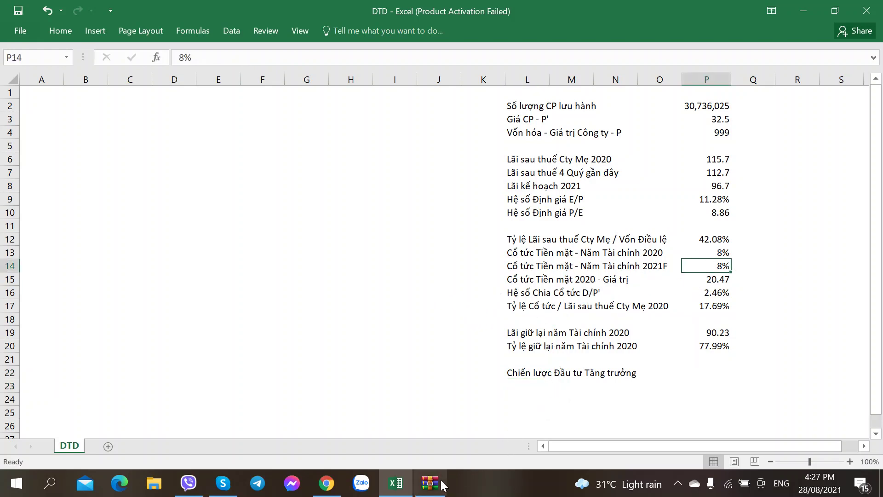
mouse_move(437, 478)
left_click(258, 159)
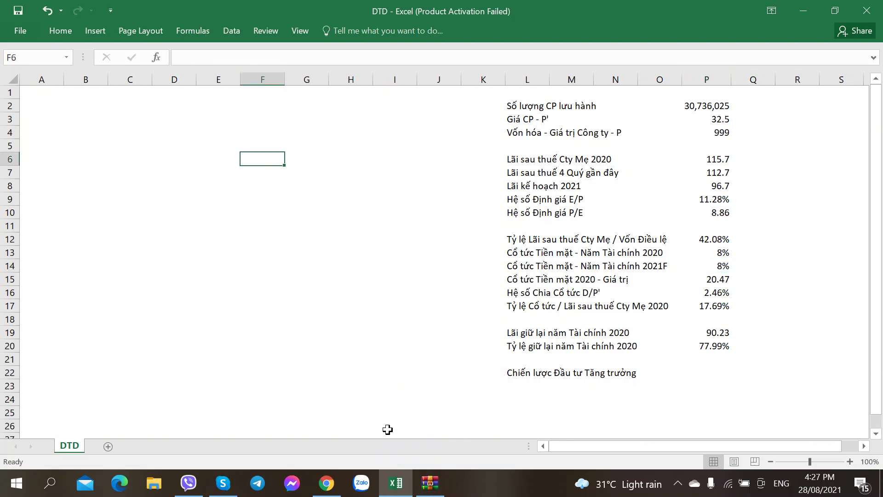
left_click(430, 482)
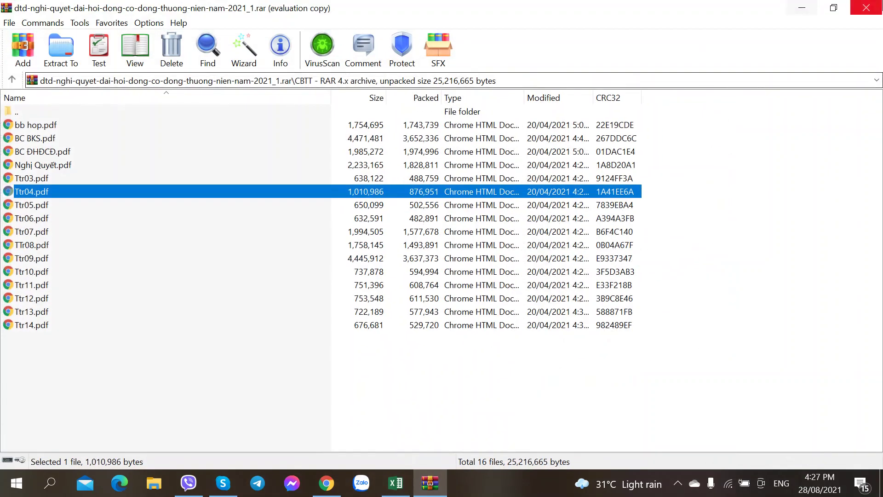
left_click(867, 8)
left_click(229, 115)
- Enter the heading "DTD - Công ty CP Đầu tư Phát triển Thành Đạt - HNX" in B2, checking the company name on its CafeF page
left_click(81, 106)
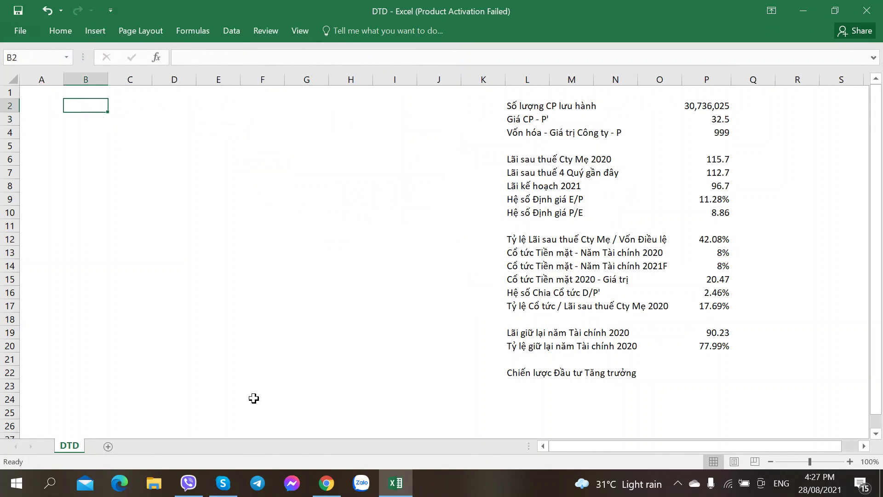
type("DTD -")
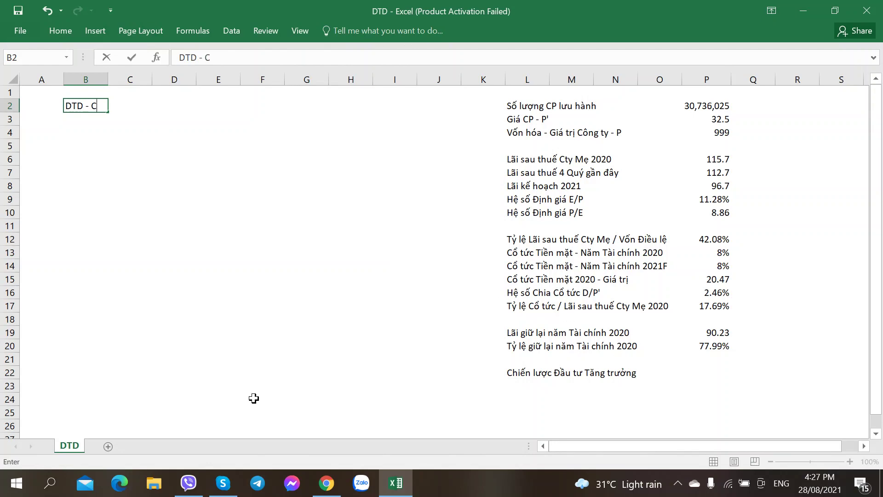
type(" Coong t")
key("alt+Tab")
key("ctrl+shift+Tab")
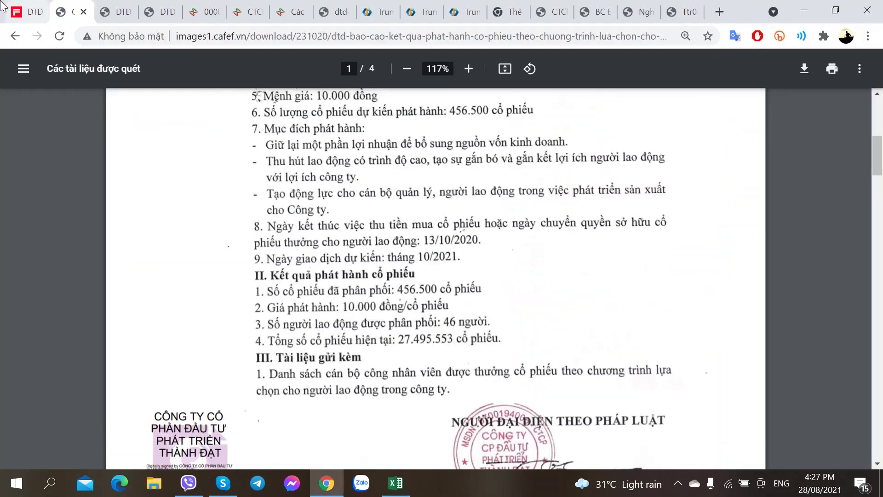
scroll(151, 211, "up", 10)
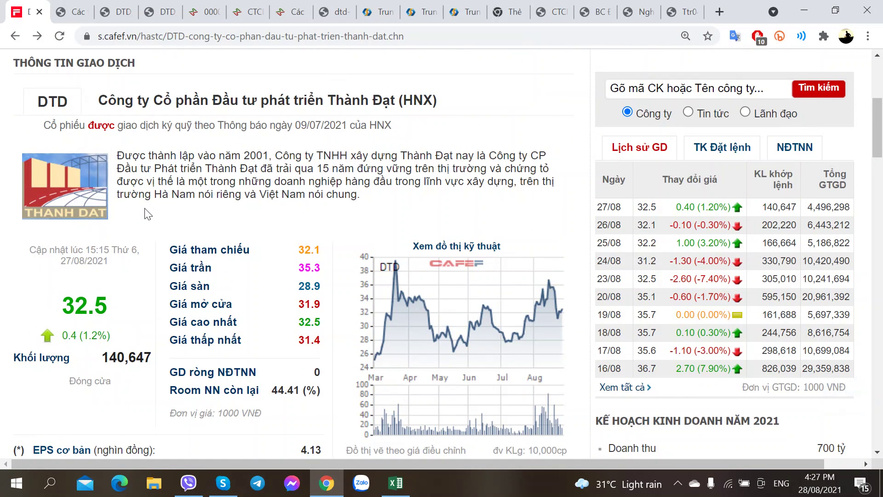
key("alt+Tab")
type("Đầu tu ")
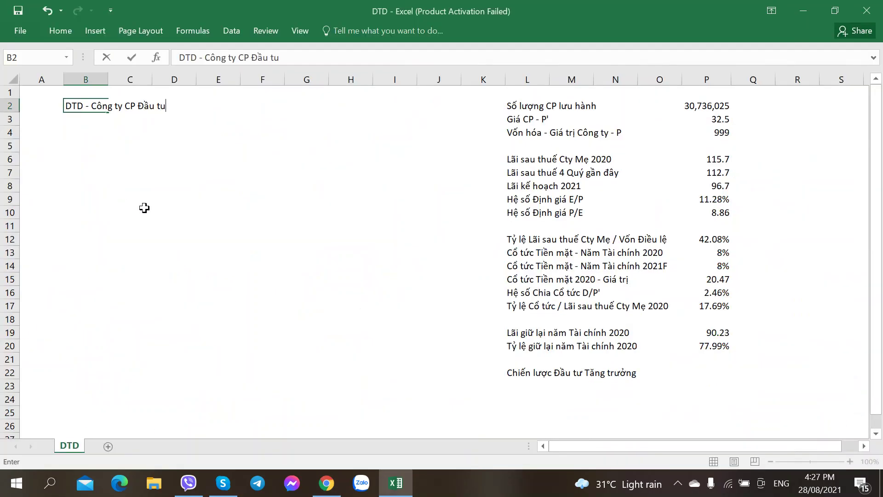
key("BackSpace")
key("BackSpace")
type("ư Phát triển Thành Đạt")
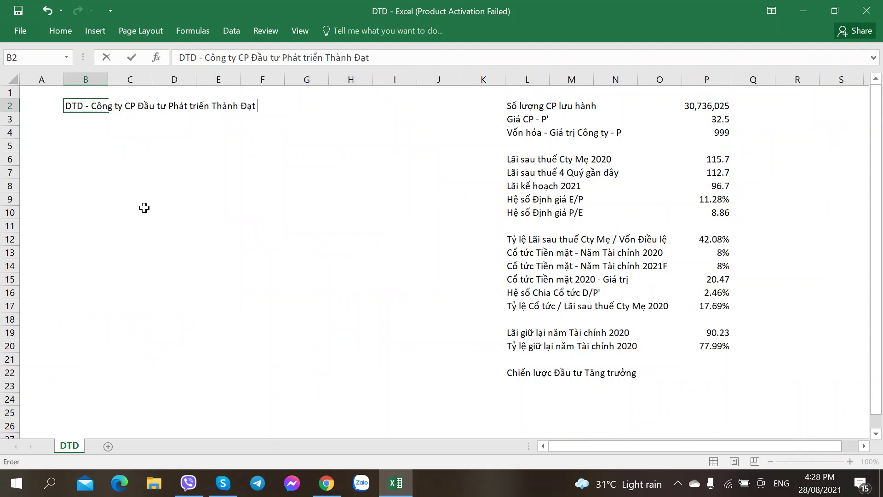
type(" - HNX")
key("Return")
key("Return")
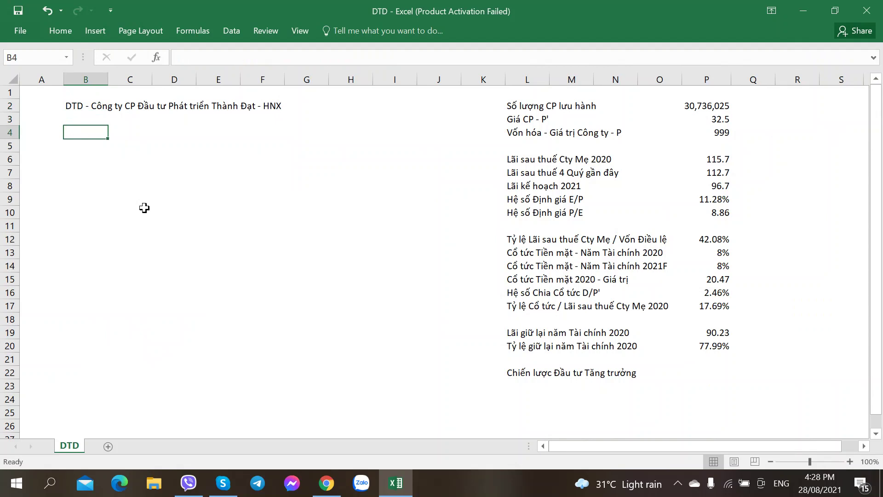
- Enter the note "Tìm Công ty - Báo cáo Thường niên" in cell B4
type("Tỉ")
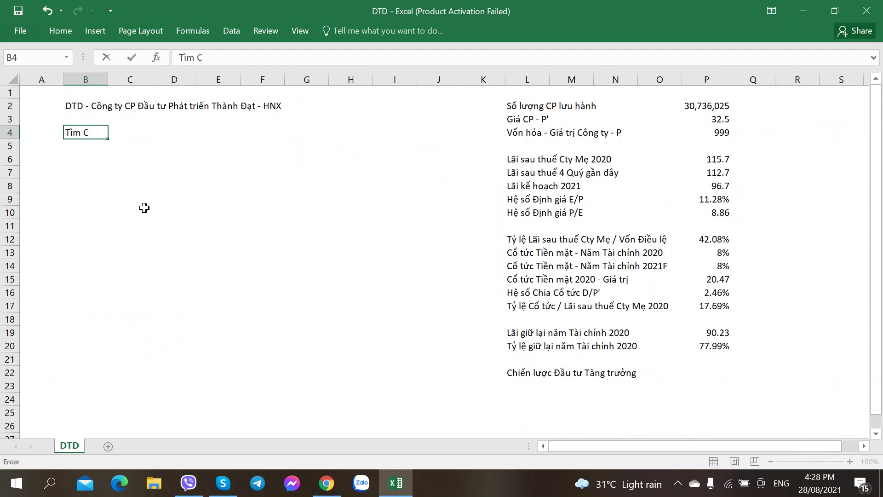
type("m Cong ty - Báo ")
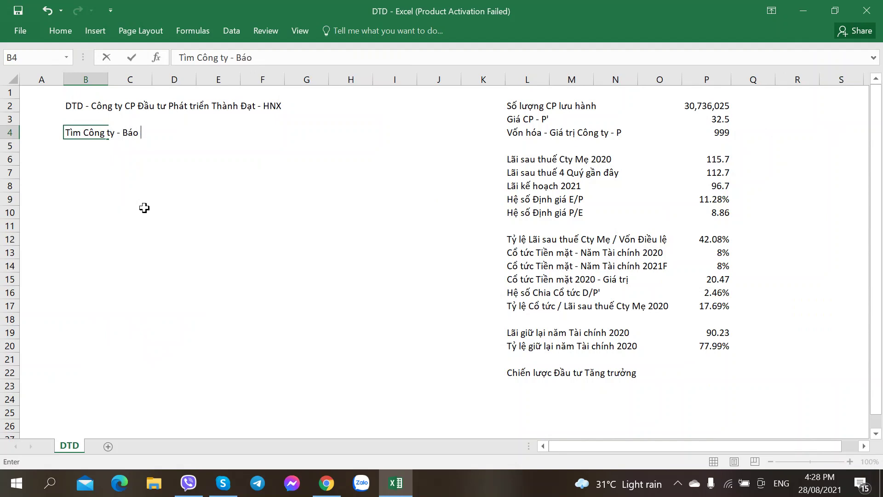
type("cáo Thường niên")
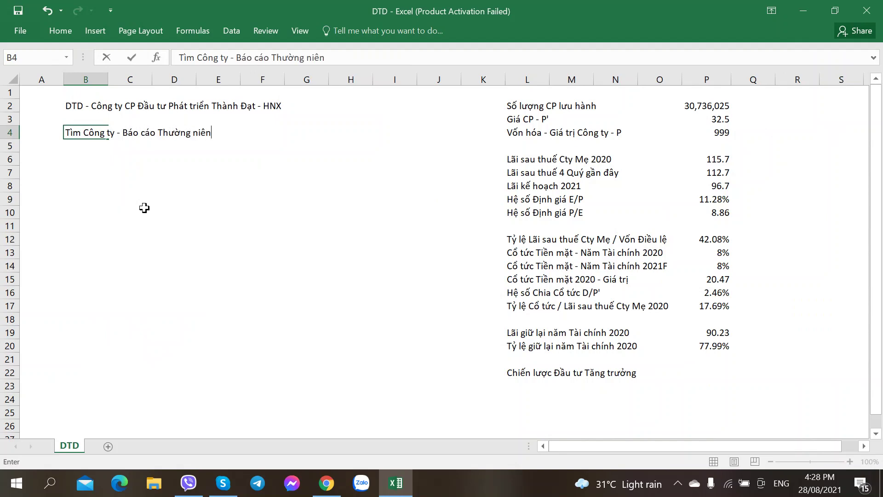
key("Return")
key("Return")
- Switch to the DTD page on CafeF, list its prospectuses and annual reports, and open the 2020 annual report in a new tab
key("alt+Tab")
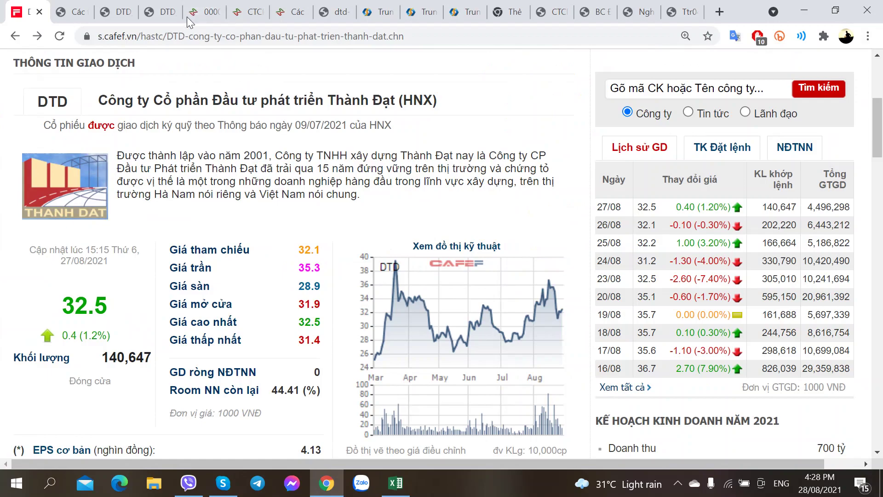
scroll(300, 324, "down", 10)
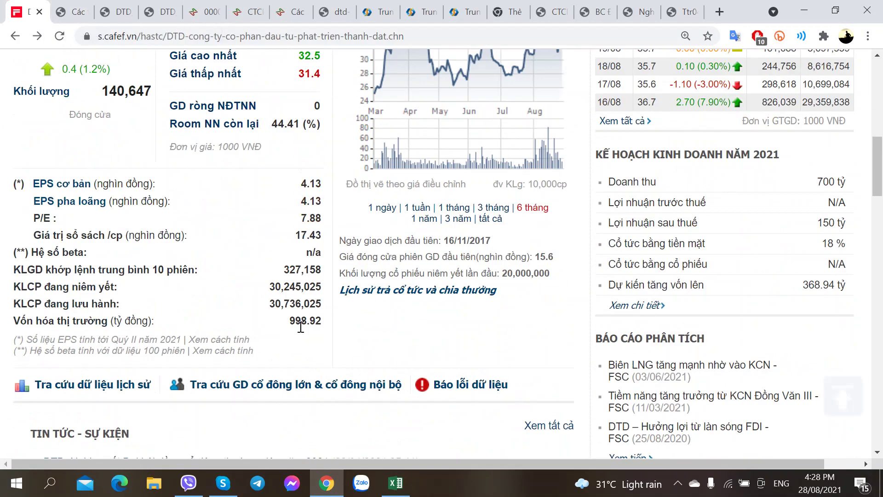
scroll(301, 326, "down", 5)
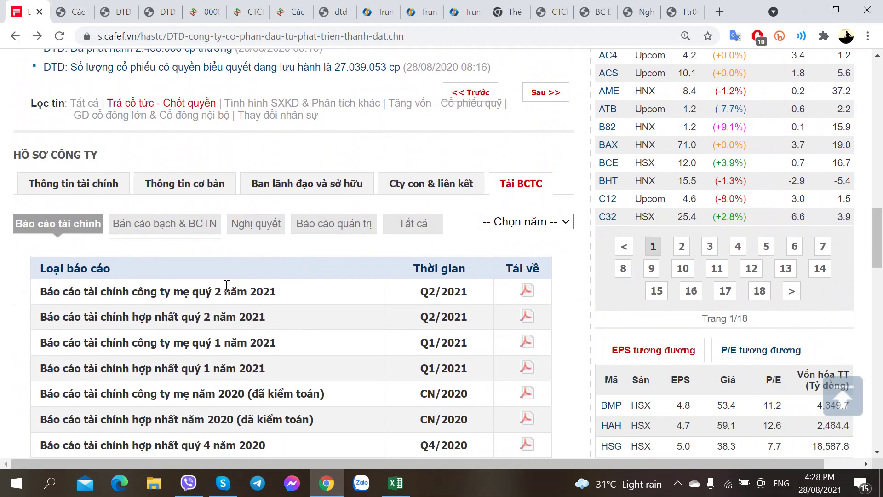
left_click(187, 229)
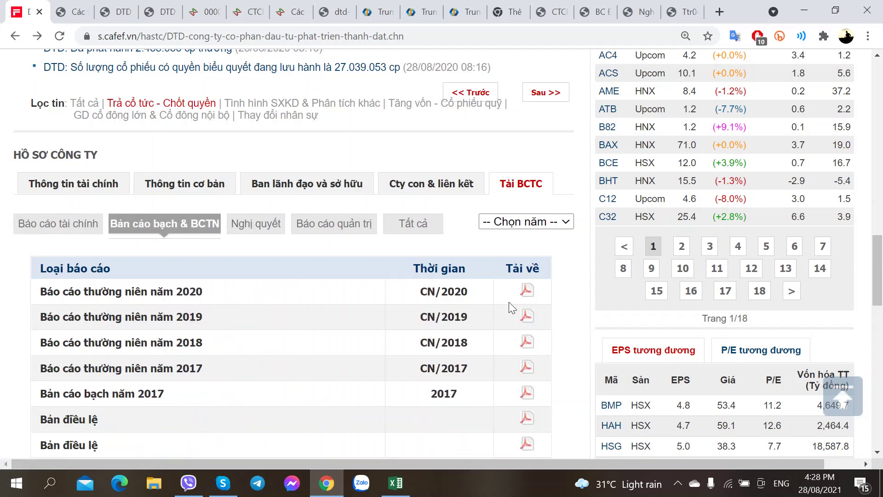
middle_click(529, 299)
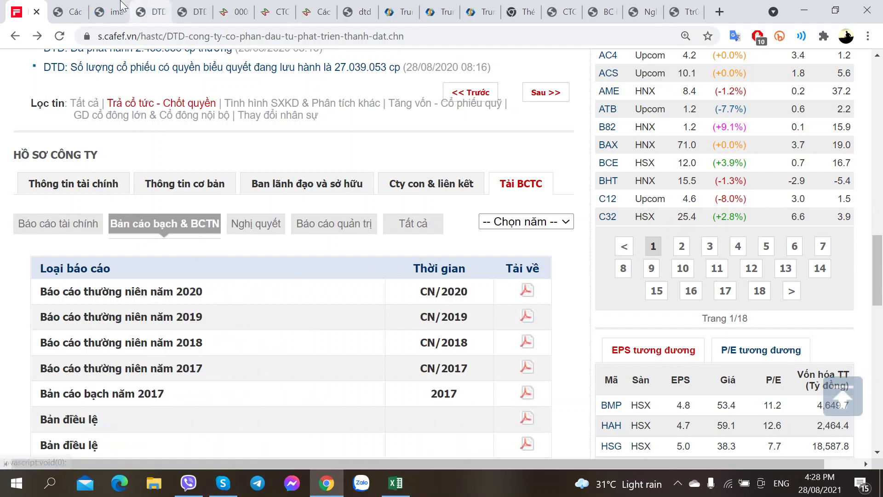
- Place the annual report's tab directly after the CafeF stock page's tab and skim the report's cover
left_click(117, 4)
left_click_drag(116, 4, 80, 7)
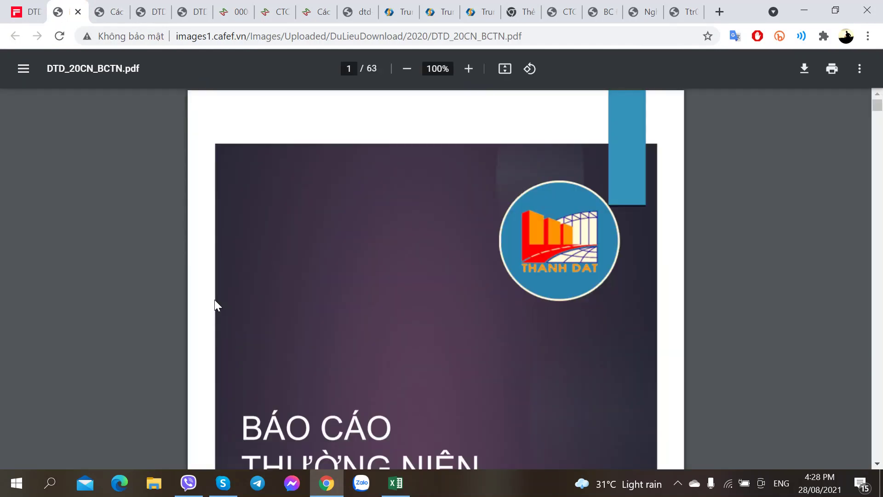
scroll(215, 299, "down", 5)
scroll(214, 300, "up", 5)
scroll(382, 284, "down", 5)
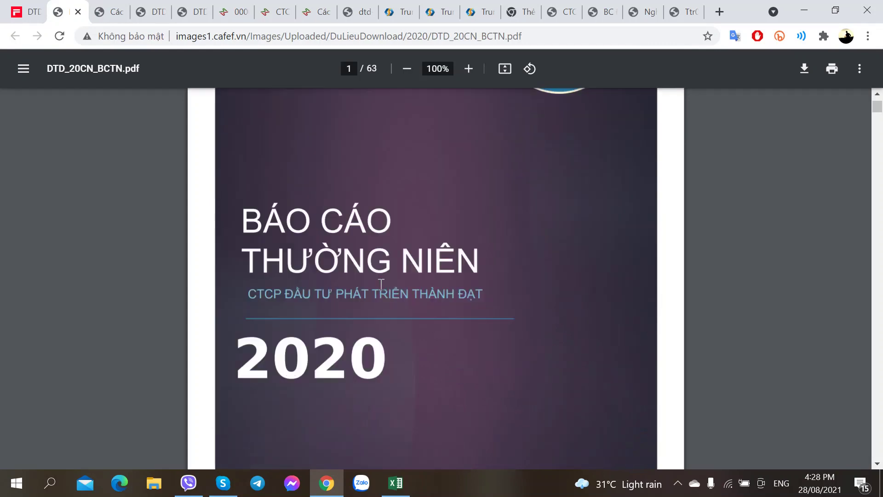
scroll(371, 288, "down", 10)
scroll(369, 289, "up", 14)
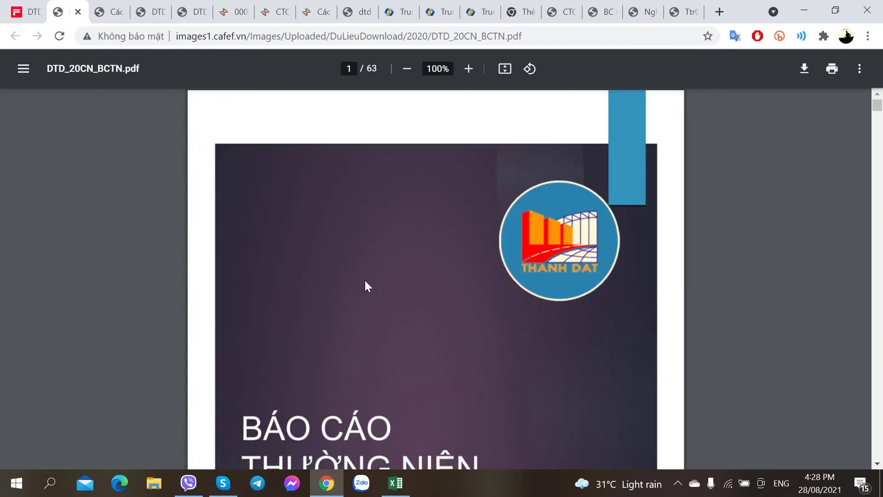
- Enlarge the 2020 annual report to 125% and read its table of contents through to the start of the chairman's message
key("ctrl+equal")
scroll(368, 285, "down", 10)
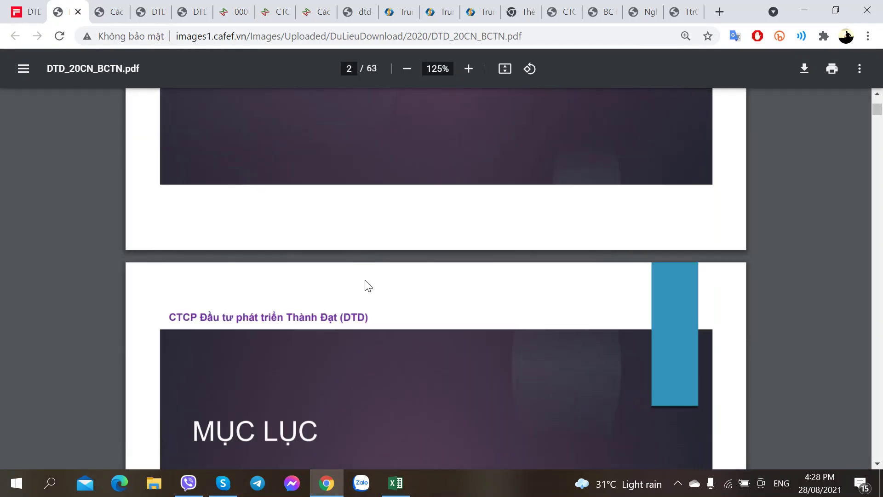
scroll(368, 285, "down", 10)
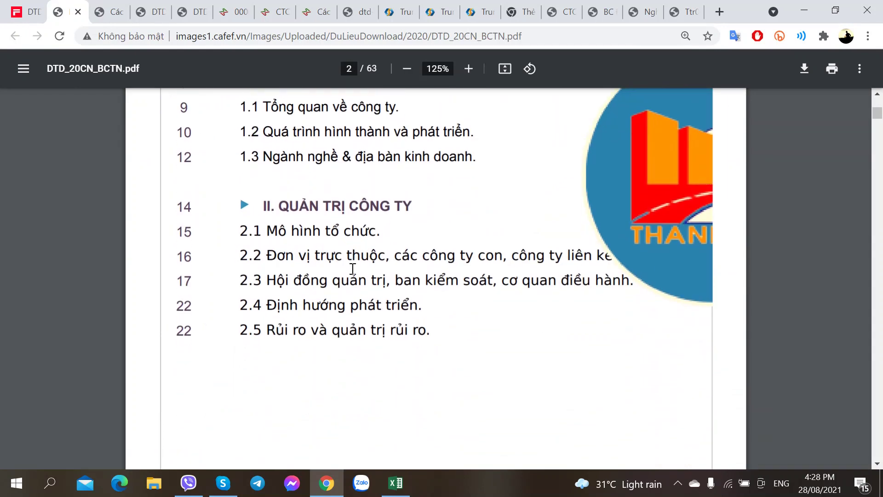
scroll(353, 268, "down", 3)
scroll(352, 268, "up", 6)
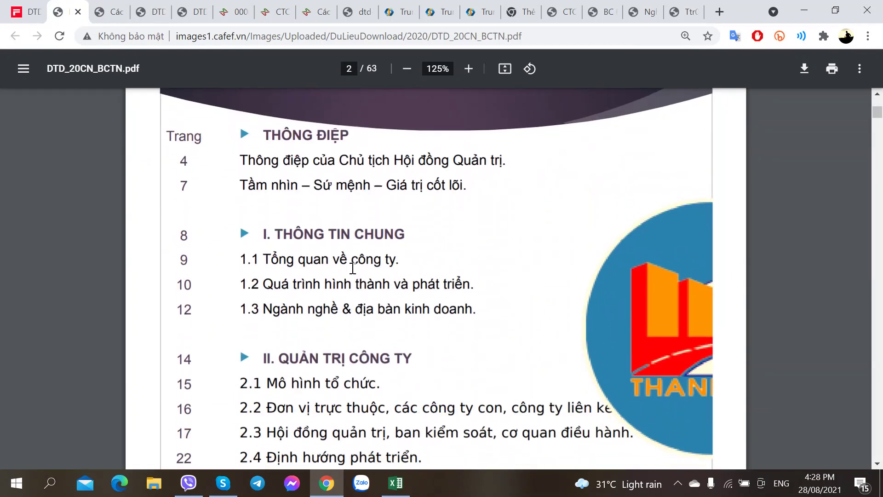
scroll(352, 268, "down", 10)
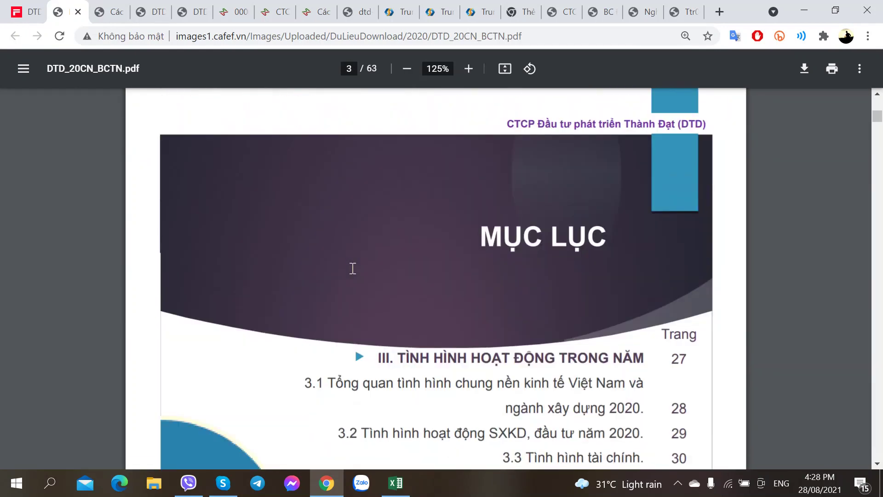
scroll(352, 269, "down", 8)
scroll(352, 269, "up", 2)
scroll(352, 268, "down", 2)
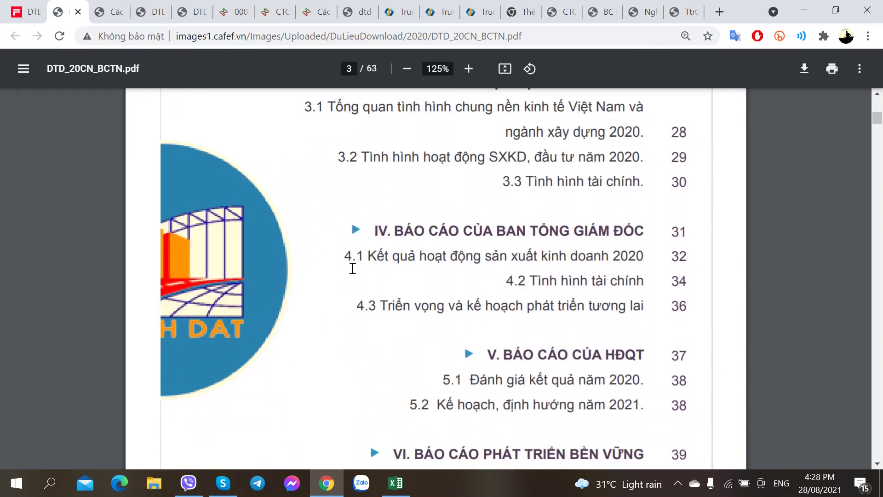
scroll(353, 268, "down", 10)
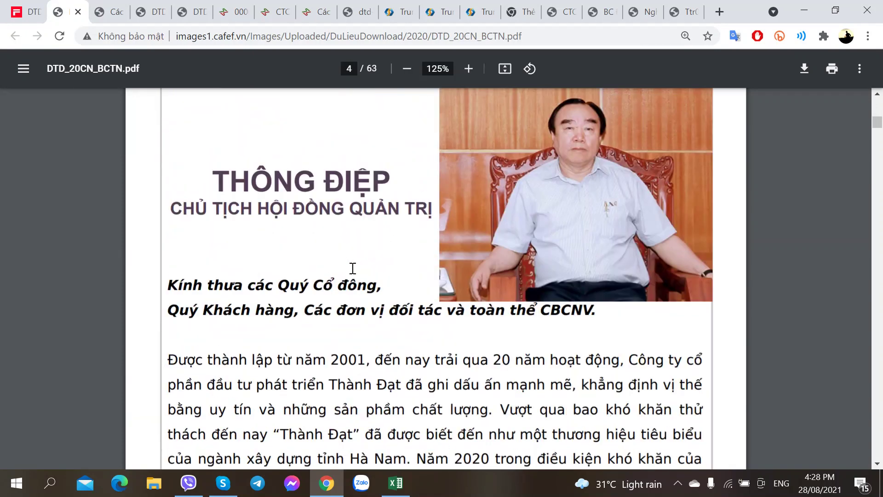
scroll(352, 268, "down", 2)
scroll(353, 268, "up", 2)
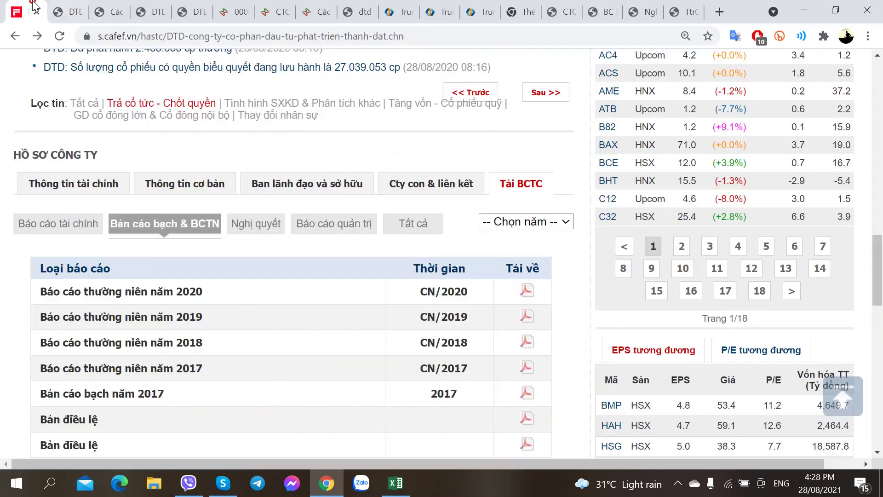
- Switch to the DTD page on CafeF, show "Ban lãnh đạo và sở hữu", and look through the leadership lists
left_click(77, 12)
left_click(302, 193)
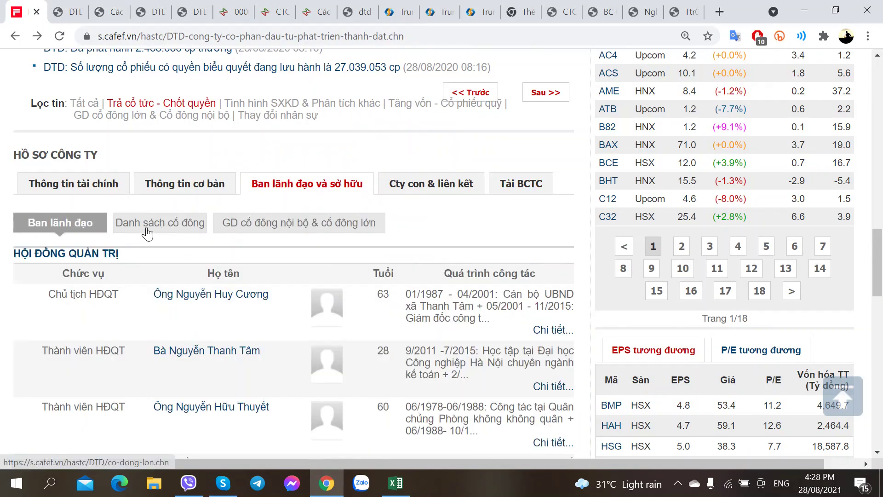
scroll(388, 315, "down", 10)
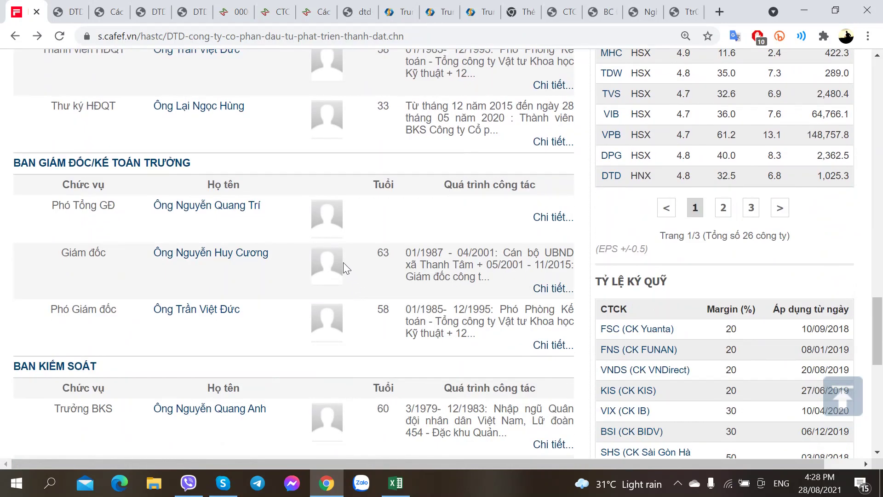
scroll(345, 267, "down", 3)
scroll(345, 267, "up", 3)
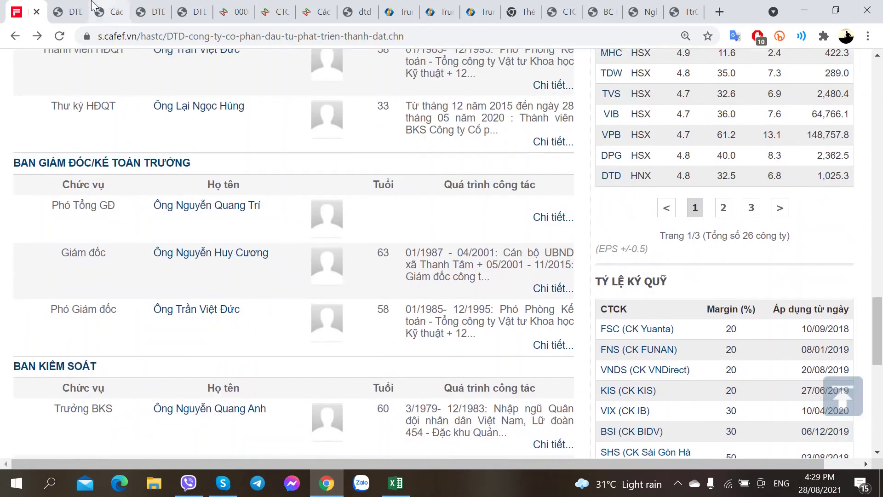
- Glance at the chairman's message in the annual report, then examine the roles, ages and careers of DTD's board, management and supervisors on CafeF
key("ctrl+Tab")
scroll(298, 319, "down", 3)
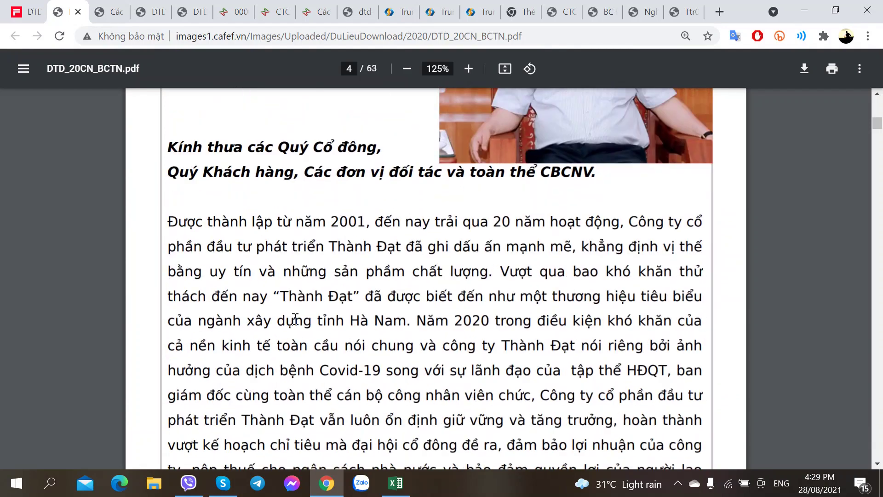
left_click(27, 12)
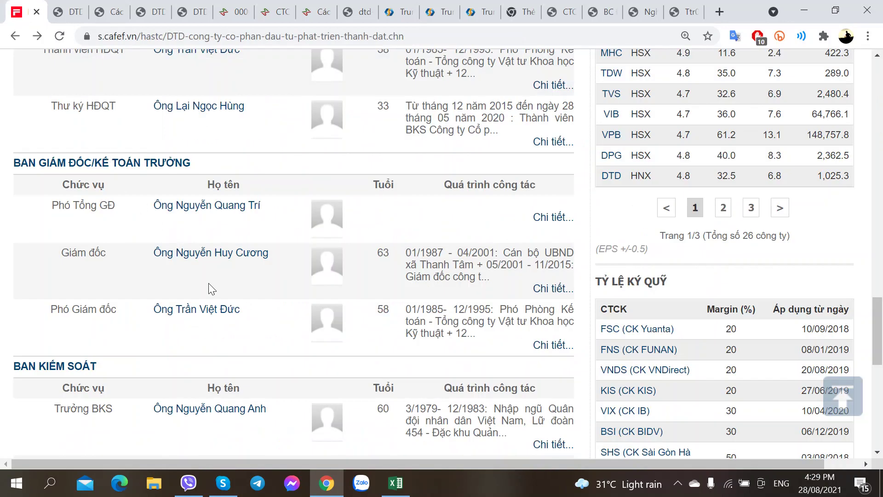
scroll(100, 161, "down", 1)
scroll(149, 235, "up", 6)
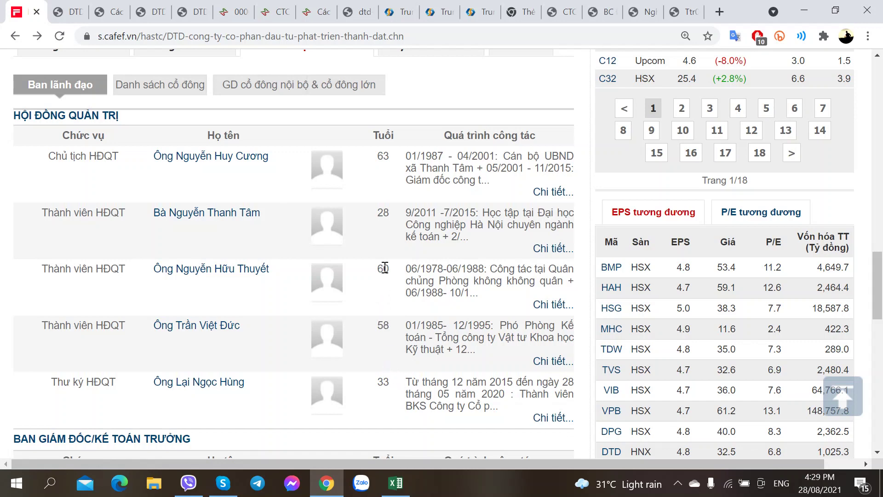
scroll(362, 353, "down", 6)
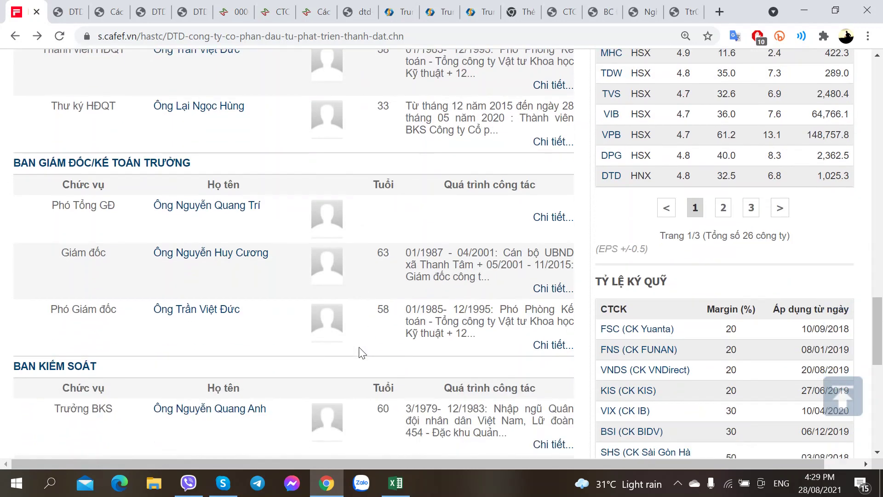
scroll(362, 353, "up", 6)
scroll(362, 352, "down", 8)
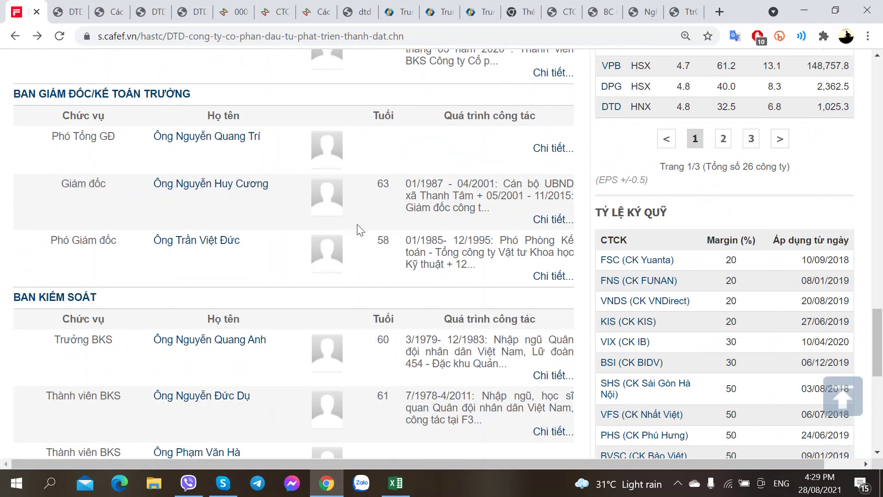
scroll(359, 231, "up", 6)
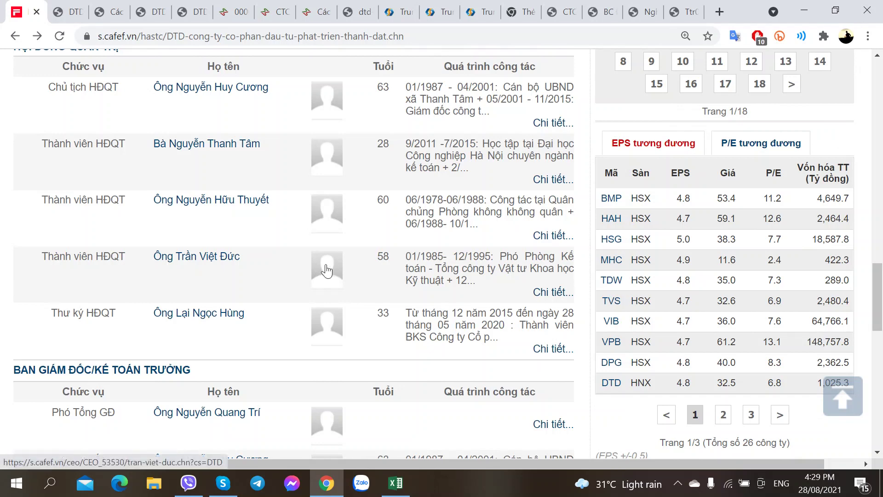
scroll(327, 272, "down", 1)
scroll(328, 271, "down", 5)
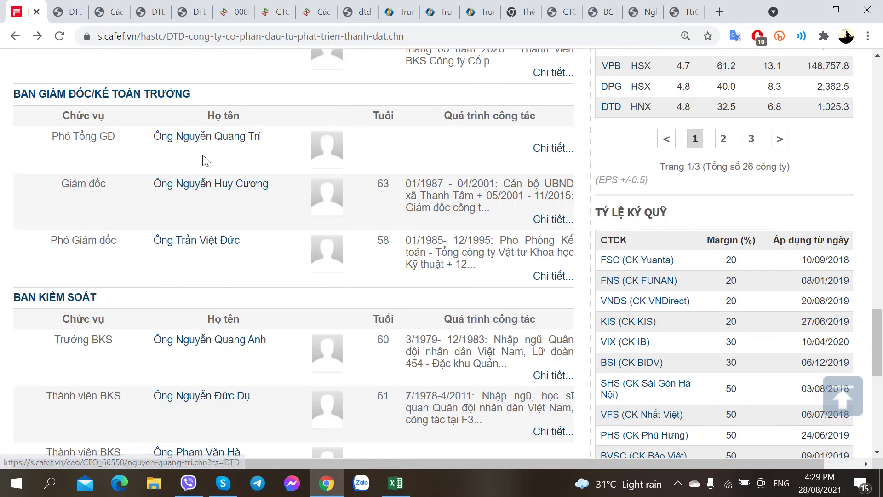
scroll(184, 197, "down", 5)
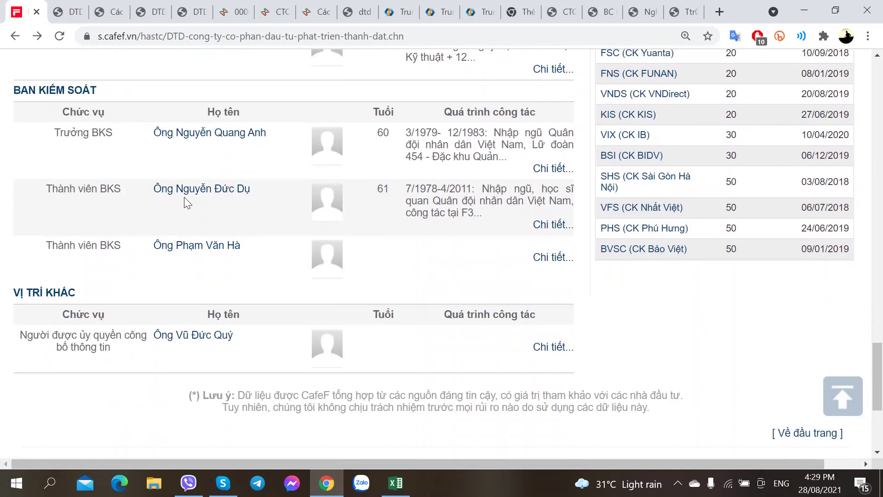
scroll(232, 230, "up", 3)
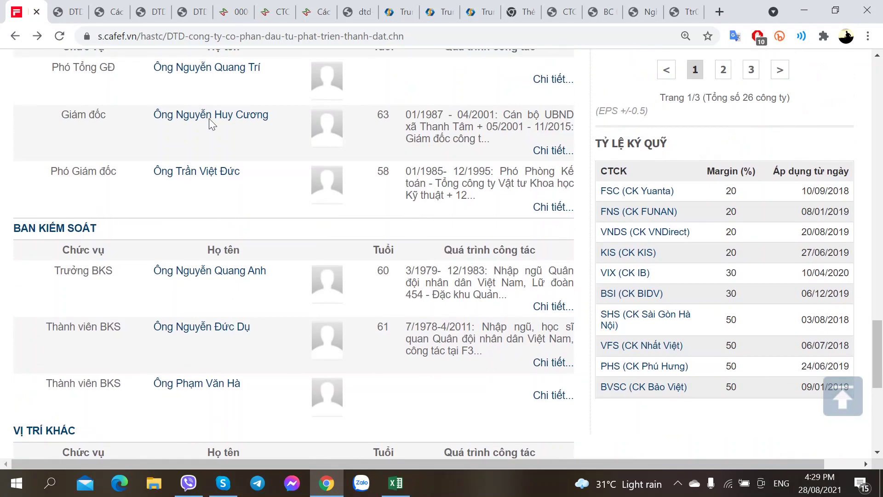
- Return to the annual report, skim its contents pages again, and read the opening of the chairman's message on page 4
left_click(81, 6)
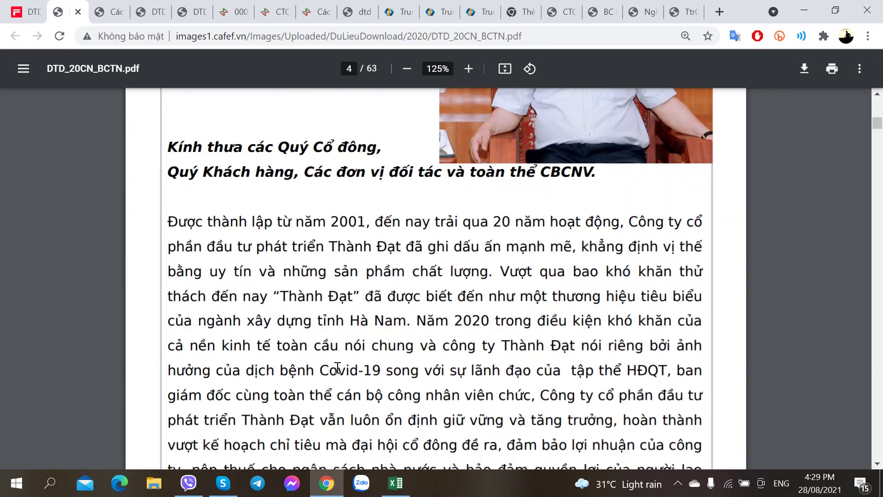
left_click(395, 484)
key("alt+Tab")
scroll(243, 278, "up", 1)
scroll(243, 277, "up", 15)
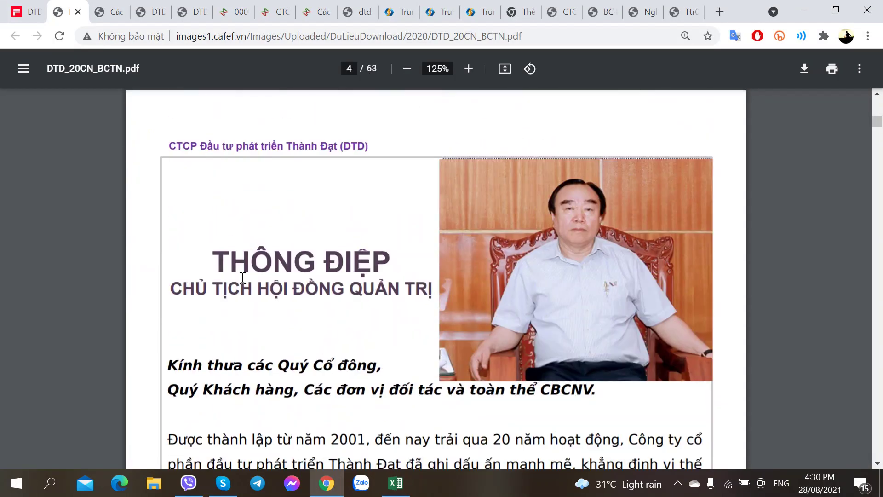
scroll(236, 284, "up", 20)
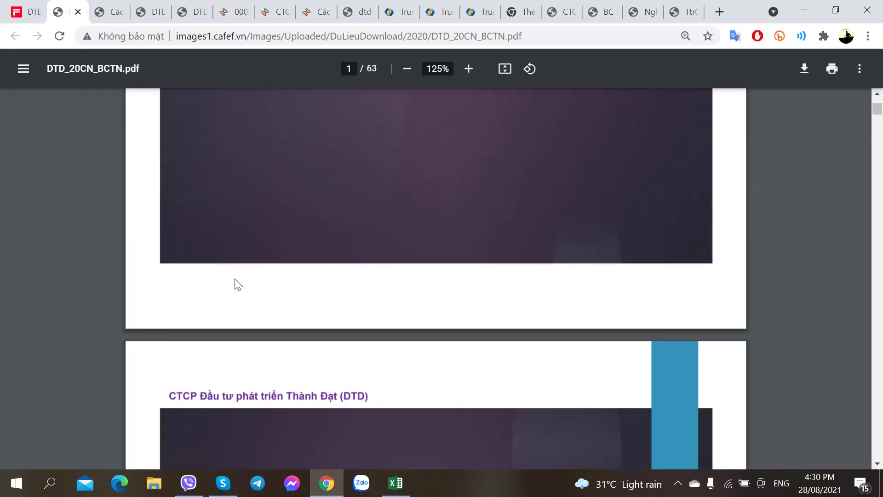
scroll(235, 279, "down", 20)
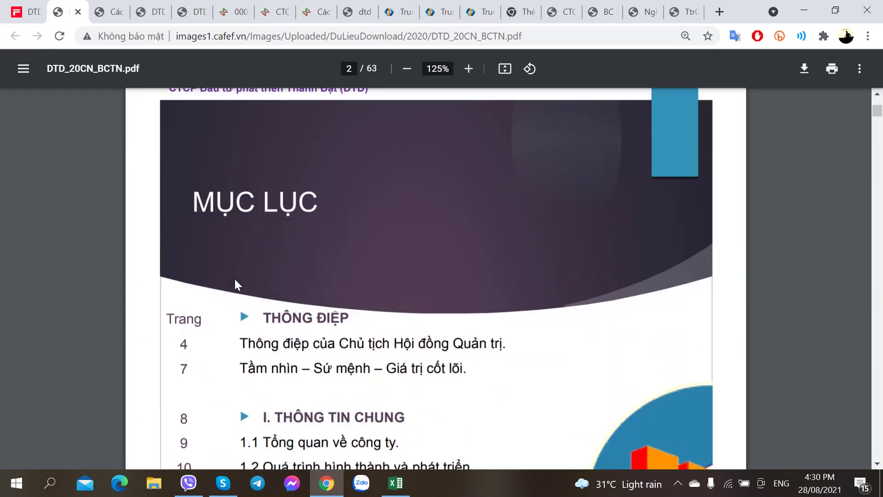
scroll(238, 285, "down", 20)
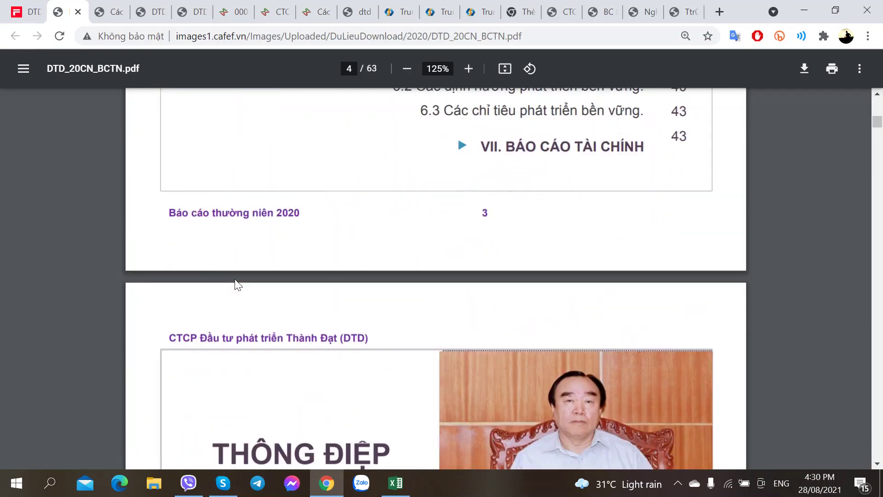
scroll(271, 291, "up", 5)
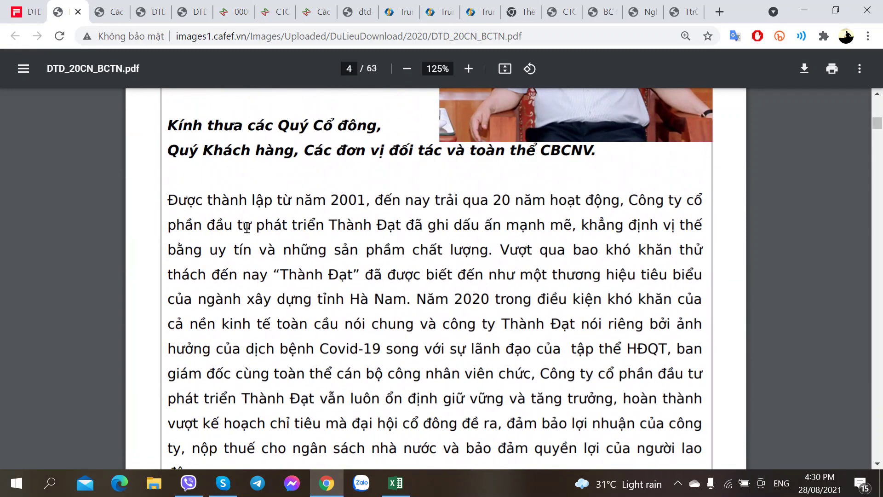
- Switch to the Excel sheet and enter the founding note "Lập 2001 - Đc 20 năm" in cell B6
key("alt+Tab")
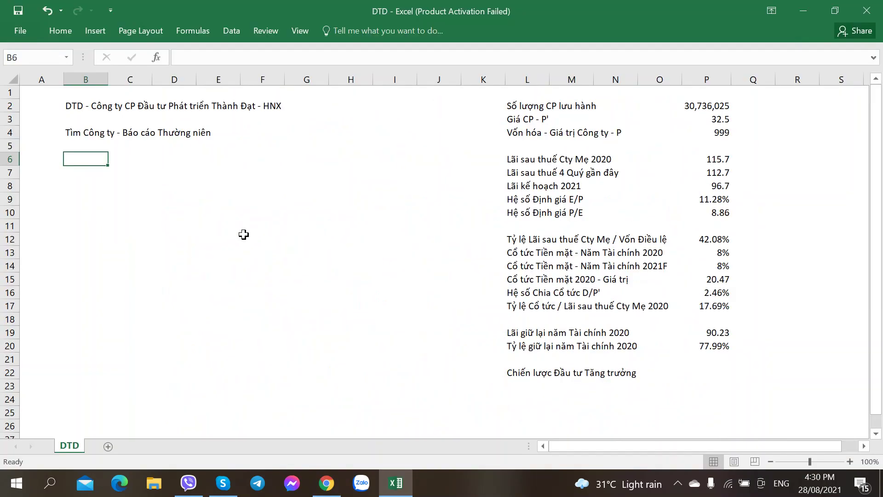
type("Lập 2001")
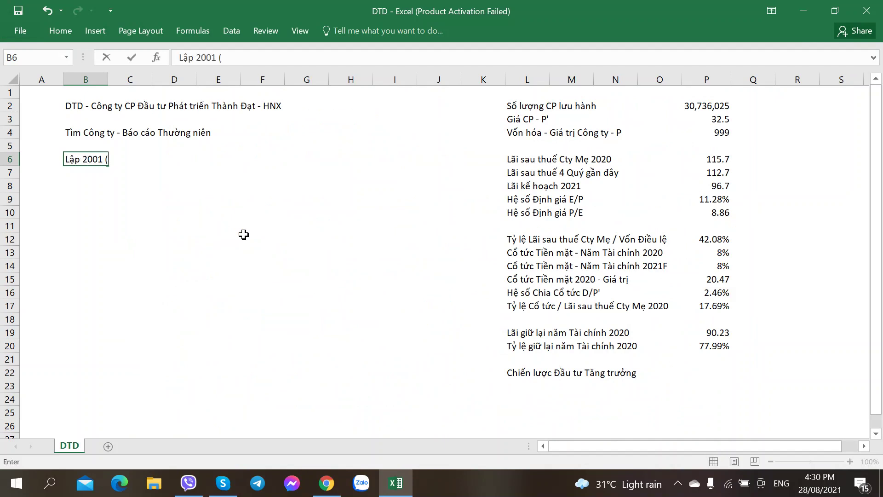
type(" - Đc 0")
type("0 nư")
type("am")
key("Return")
- Check the chairman's message, enter "Xây dựng ở Hà Nam" in cell E6, then select B7 and return to the report
key("alt+Tab")
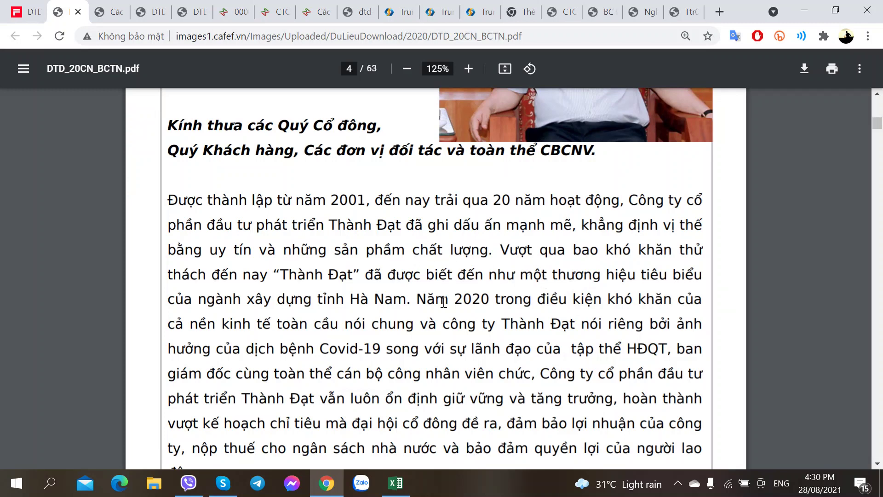
scroll(410, 306, "down", 1)
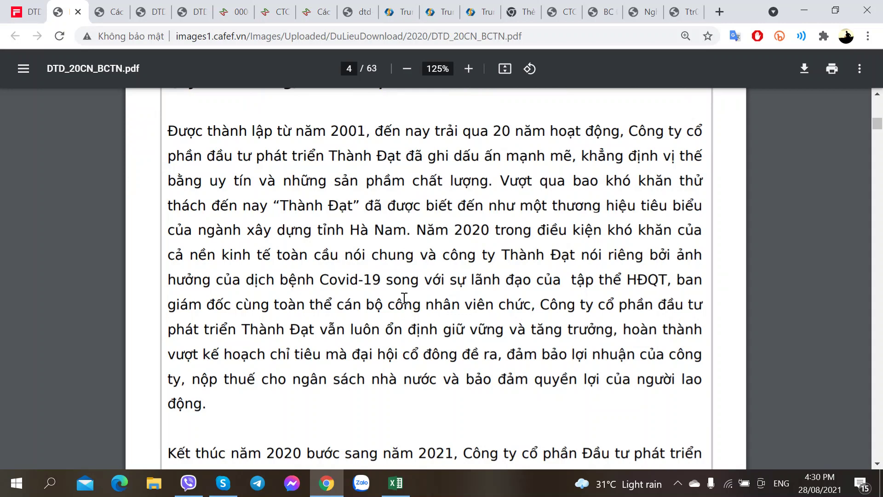
key("alt+Tab")
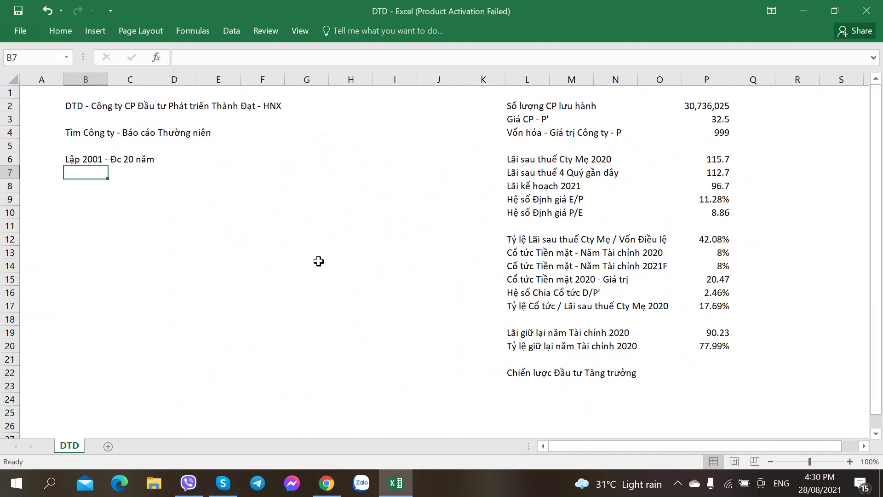
left_click(225, 162)
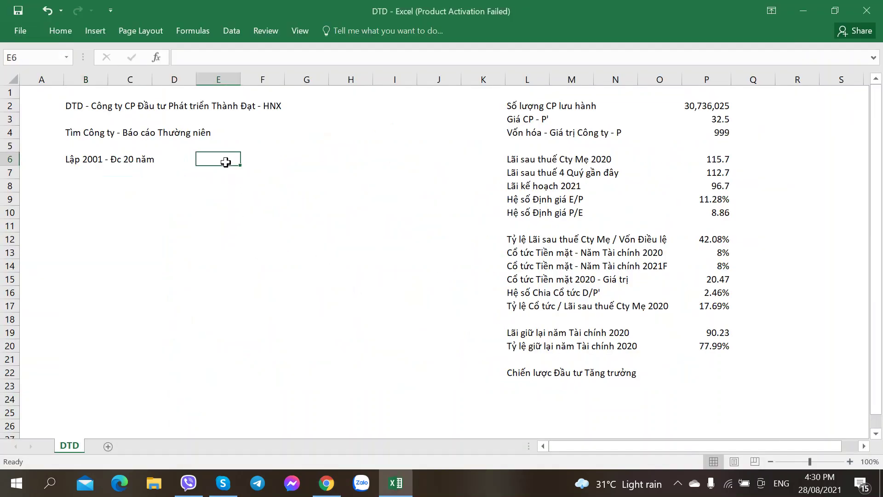
type("Xaây dựng ở ")
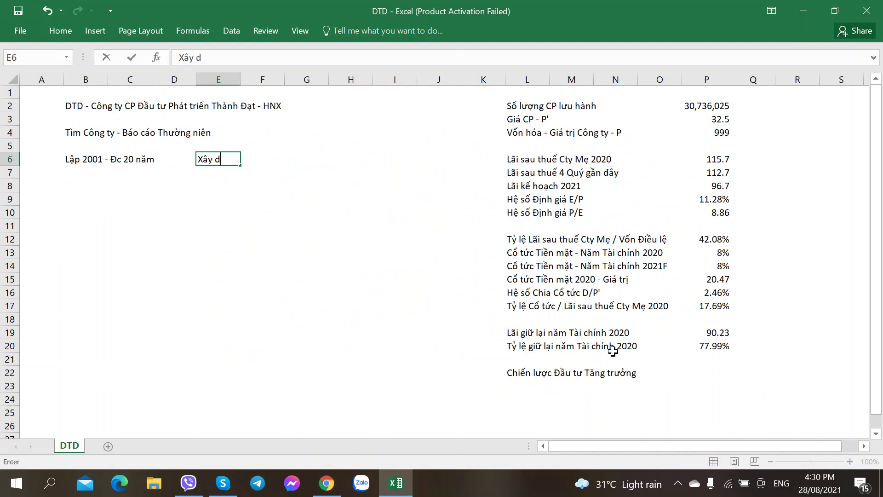
type("Hà N")
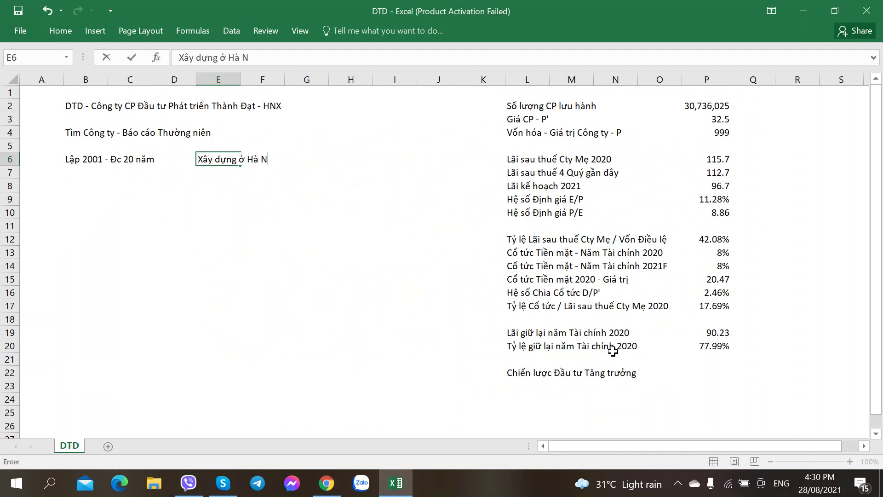
type("am")
key("Return")
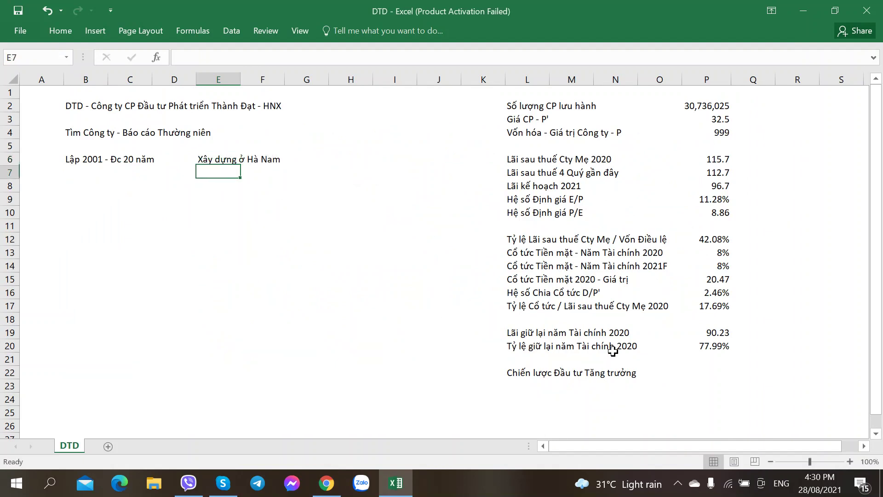
left_click(80, 176)
key("alt+Tab")
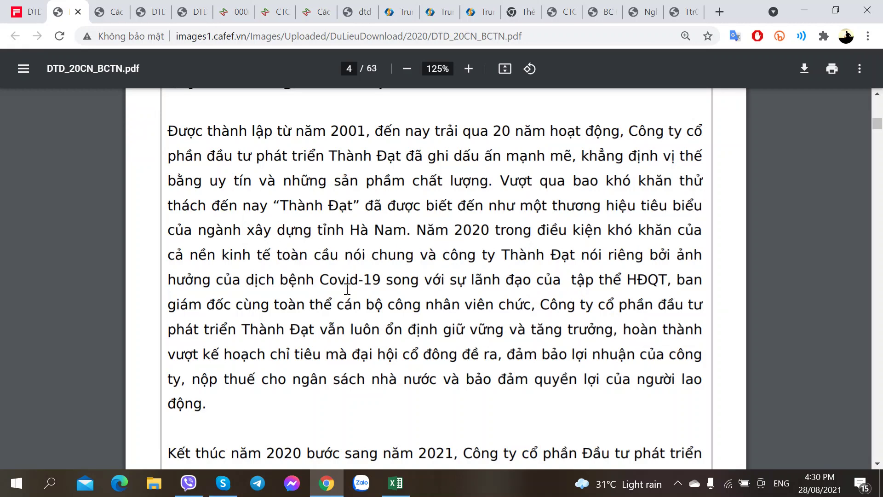
- Read the rest of the chairman's message on pages 4 and 5, focusing on the company's 2021 focus areas
scroll(313, 322, "down", 5)
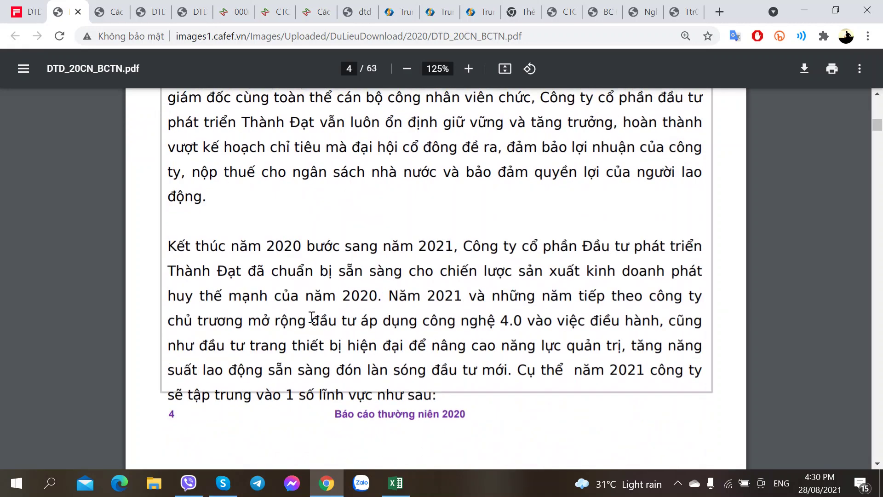
scroll(312, 317, "down", 2)
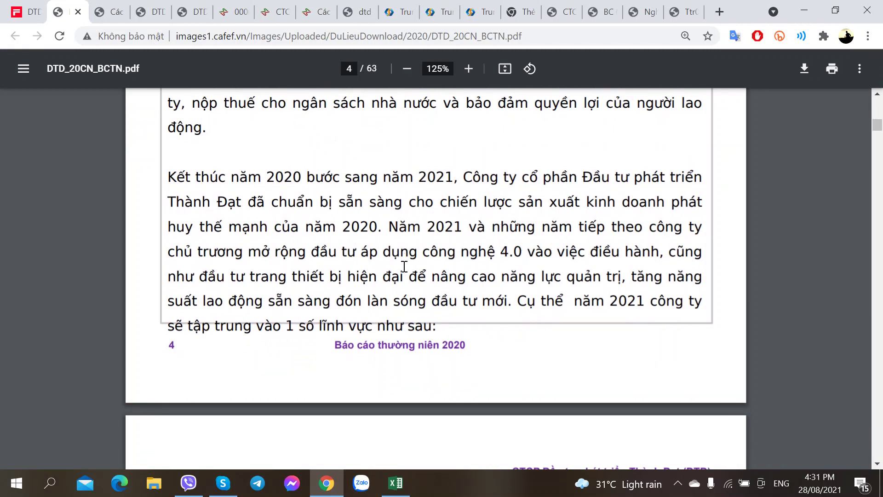
scroll(404, 266, "down", 3)
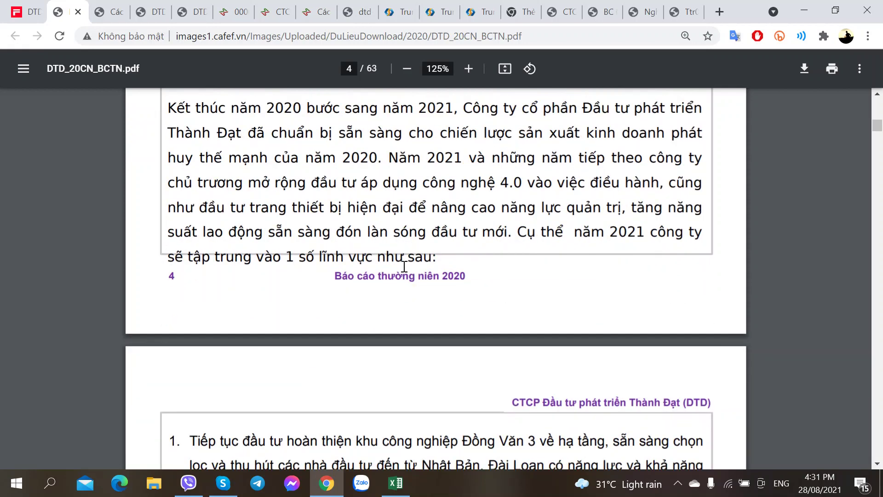
scroll(404, 266, "down", 1)
scroll(404, 265, "up", 1)
scroll(374, 322, "down", 9)
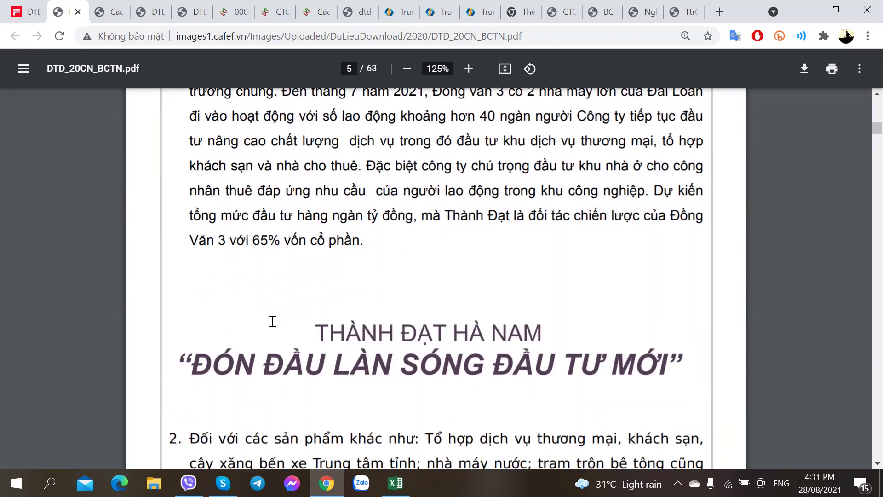
scroll(273, 321, "down", 12)
scroll(272, 321, "up", 13)
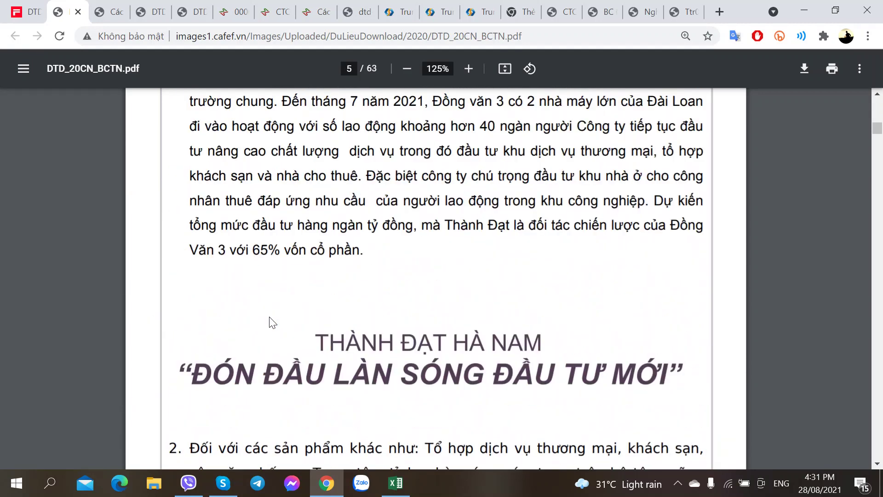
scroll(269, 317, "up", 5)
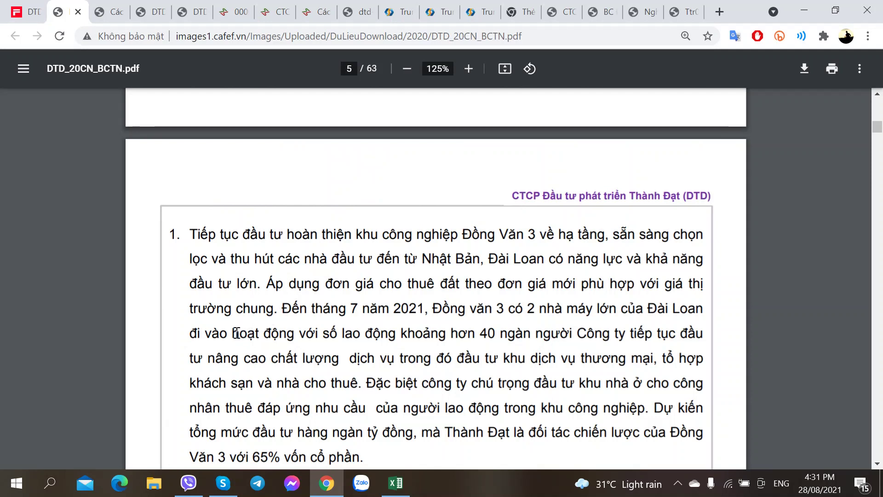
- Switch to the Excel sheet and enter "Khu Công nghiệp Đồng Văn 3" in cell B7, checking the park's name in the report
key("alt+Tab")
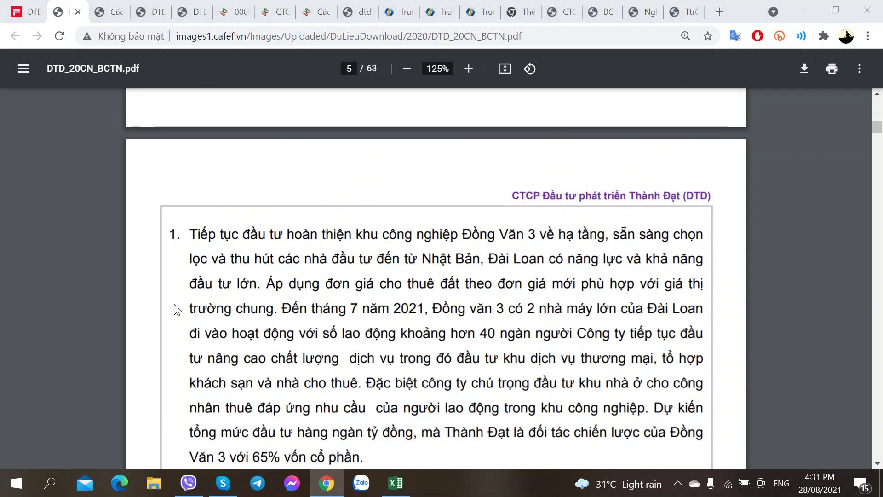
left_click(82, 189)
key("alt+Tab")
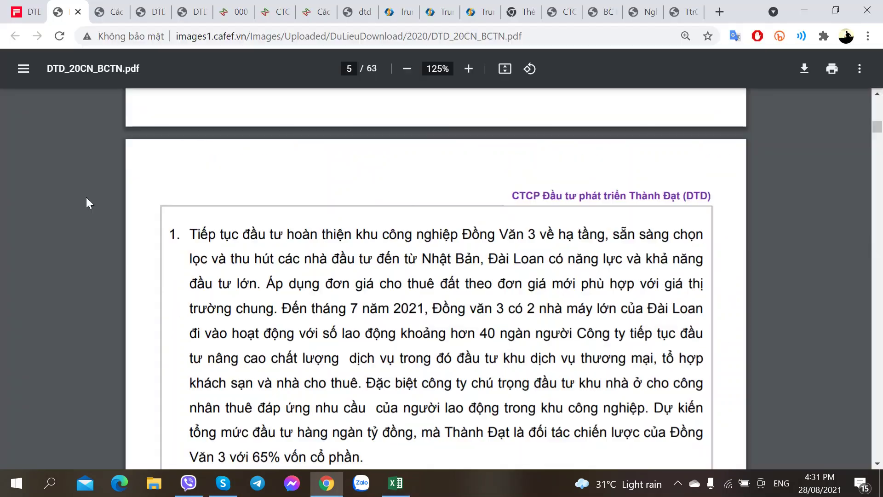
key("alt+Tab")
left_click(87, 174)
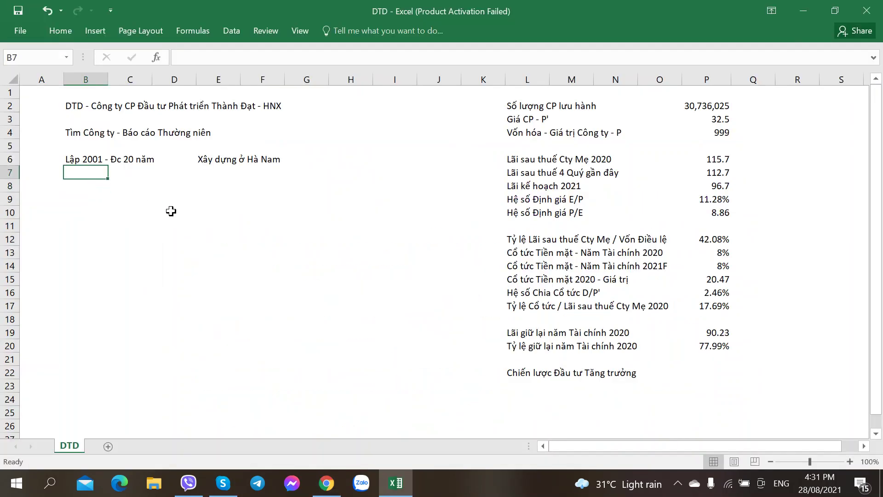
type("Khu Công")
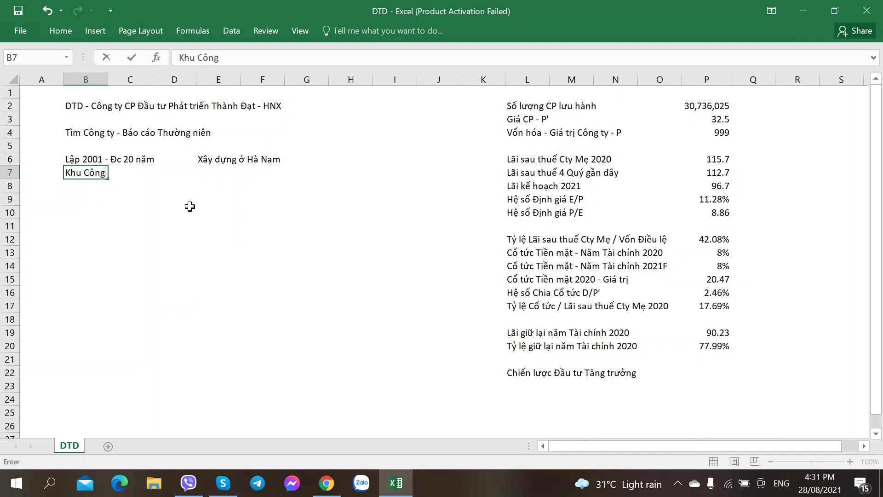
type(" nghiệp Đồng")
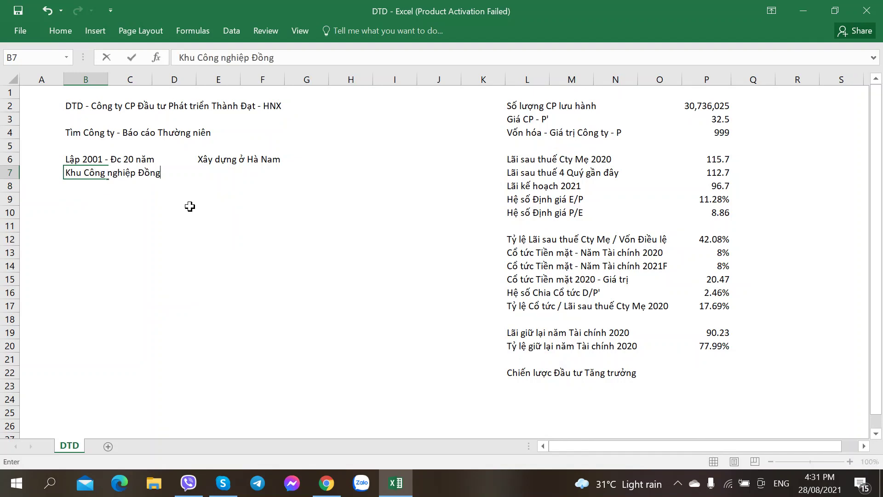
type(" Van")
key("alt+Tab")
key("alt+Tab")
type("3")
key("Return")
key("Return")
key("Return")
- Check the 2021 plan in the report and enter the heading "Năm 2021 - Tập trung" in cell B9 of the Excel sheet
key("alt+Tab")
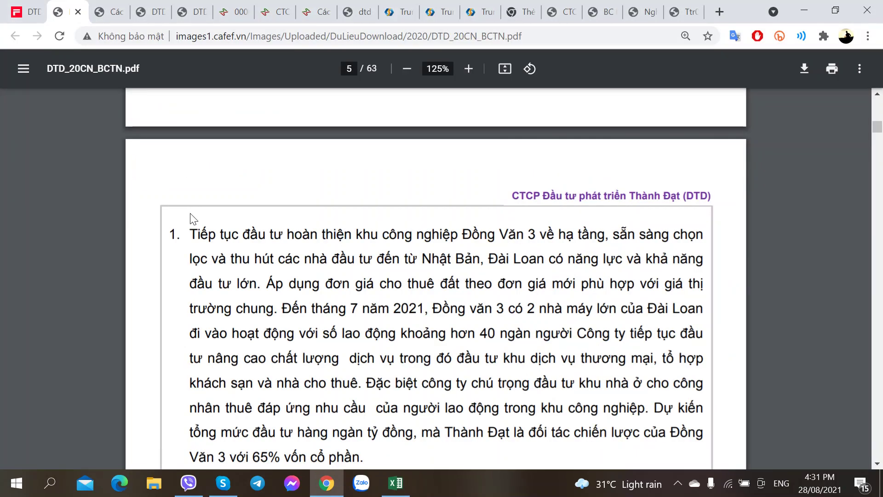
scroll(226, 239, "up", 5)
scroll(226, 239, "down", 2)
key("alt+Tab")
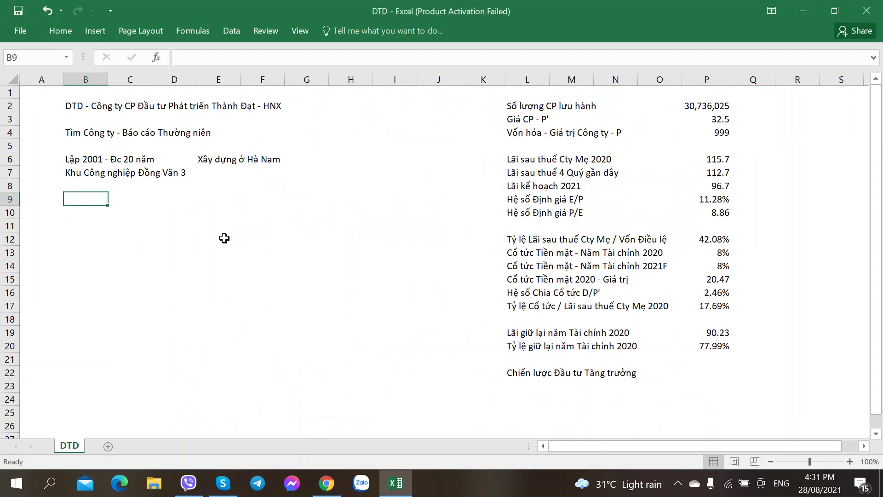
type("Năm 2021 - ")
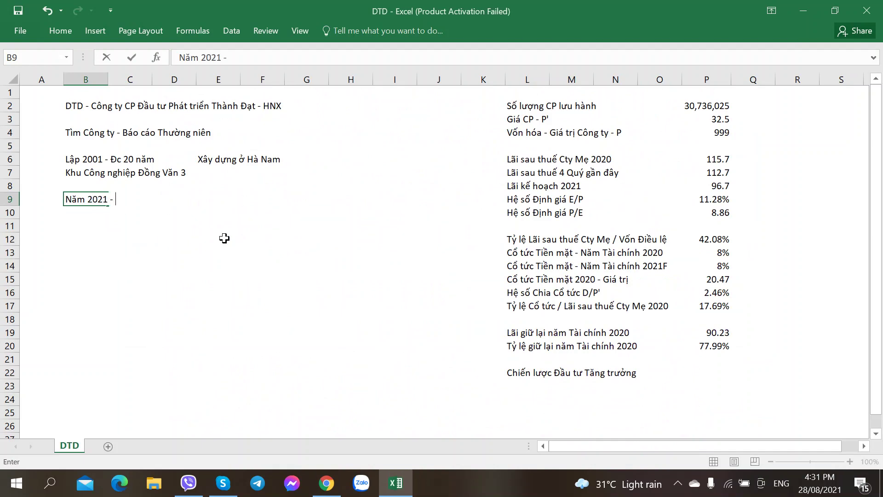
type("Tập trung")
key("Return")
- Consult focus item 1 in the report and write "Tiếp tục hoàn thiện Hạ tầng KCN Đồng Văn 3" in cell C10
key("alt+Tab")
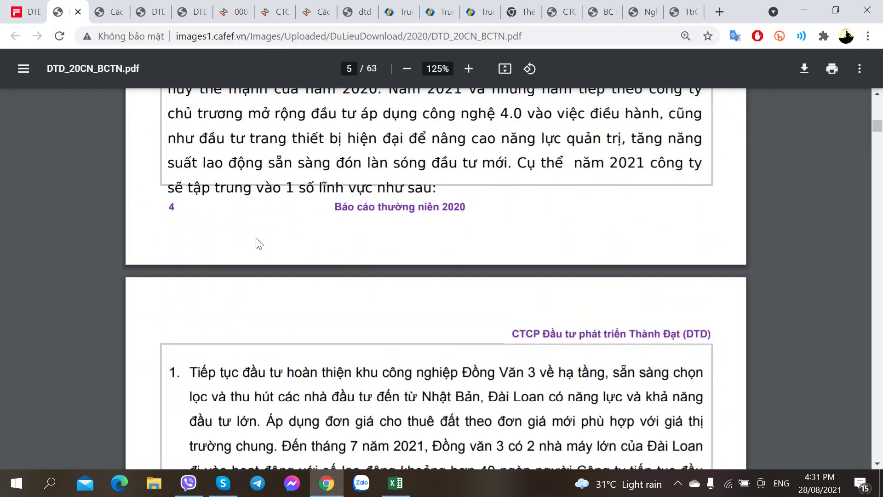
scroll(257, 238, "down", 5)
key("alt+Tab")
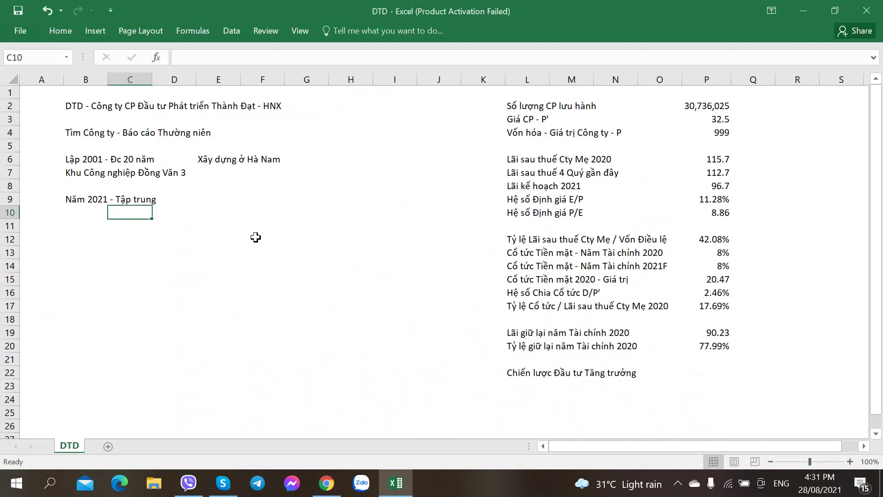
type("Tiếp tục hoànghi")
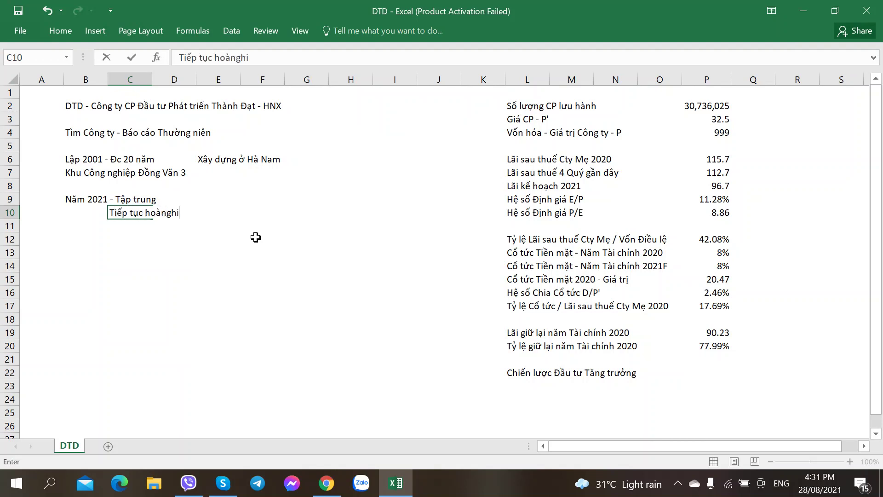
key("BackSpace")
key("BackSpace")
key("BackSpace")
type("thien hạ tần")
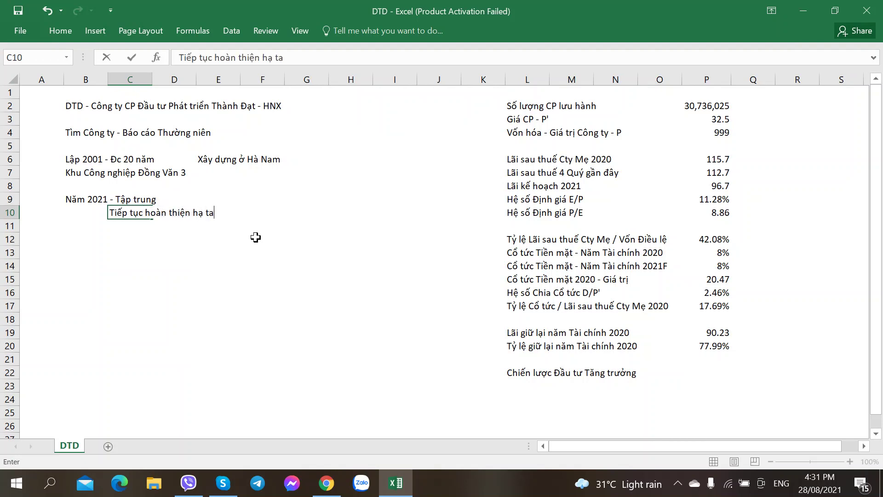
key("BackSpace")
key("BackSpace")
key("BackSpace")
key("BackSpace")
key("BackSpace")
key("BackSpace")
type("Hạ tầng KCN D")
type("ồng Văn 3")
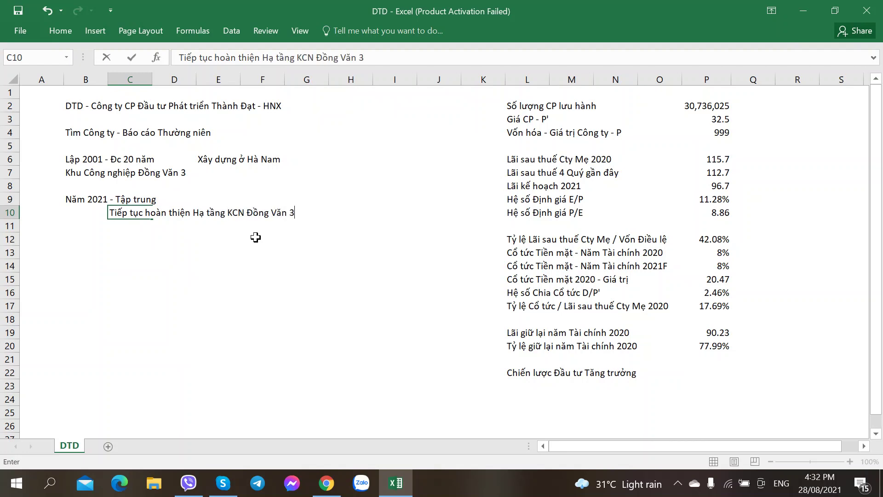
- Complete the C10 note with "- hút NĐT Nhật Bản, Đài Loan", checking the investors' countries in the report
key("alt+Tab")
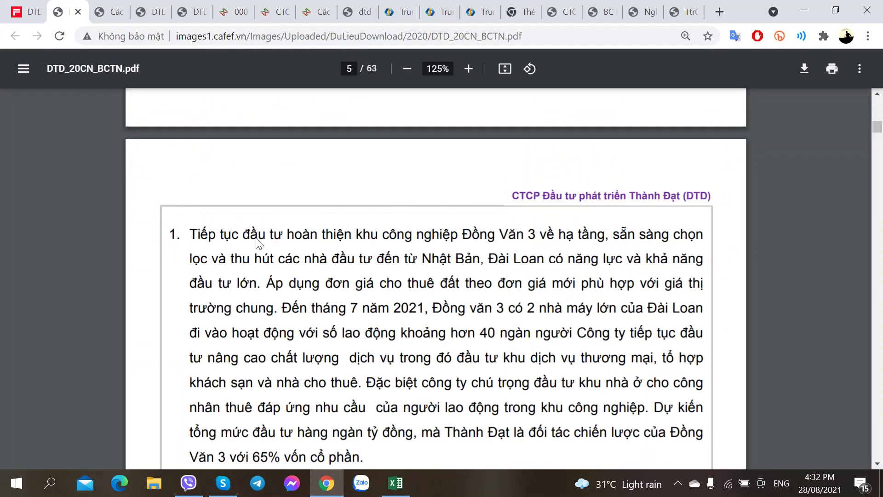
key("alt+Tab")
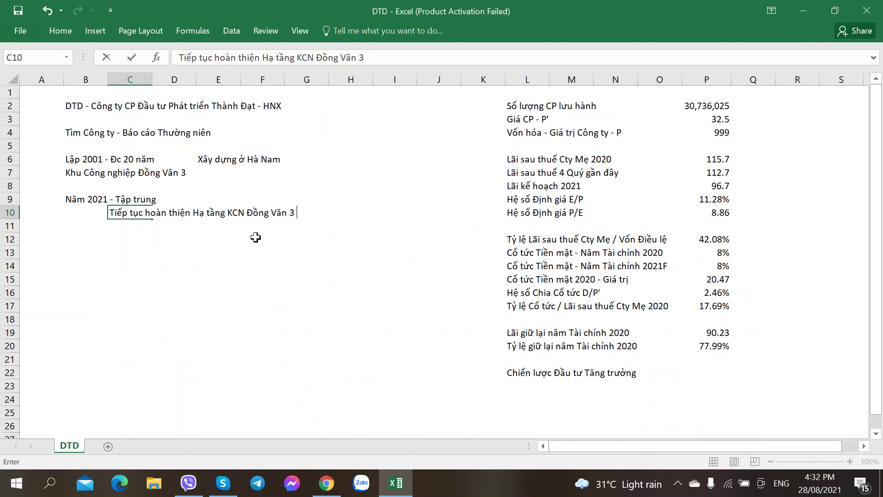
type("- hút NĐT")
key("alt+Tab")
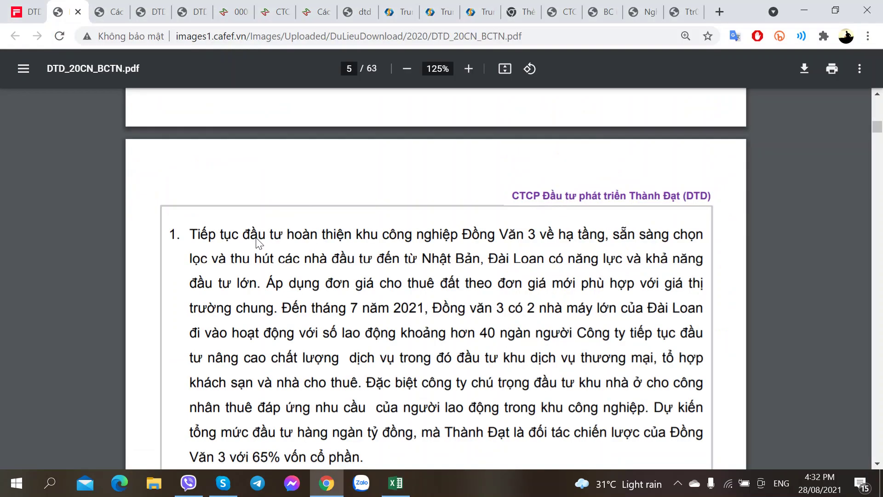
key("alt+Tab")
type("N")
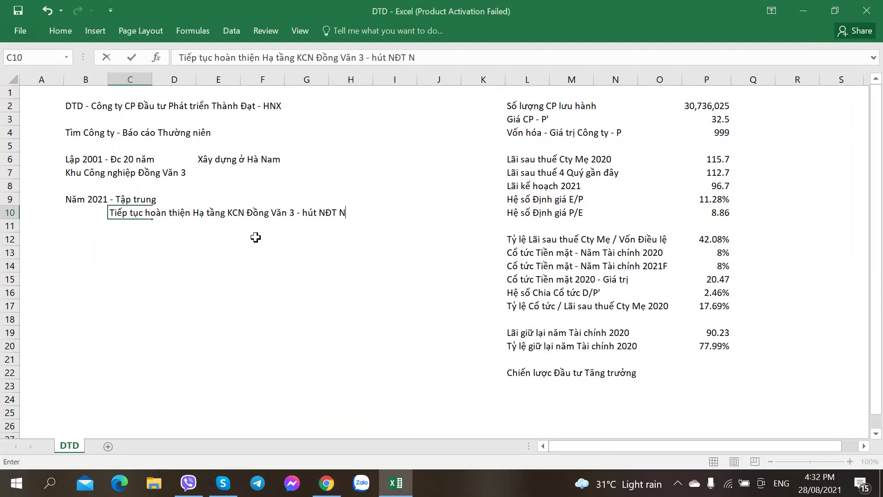
type("hật Bản, Đài Lao")
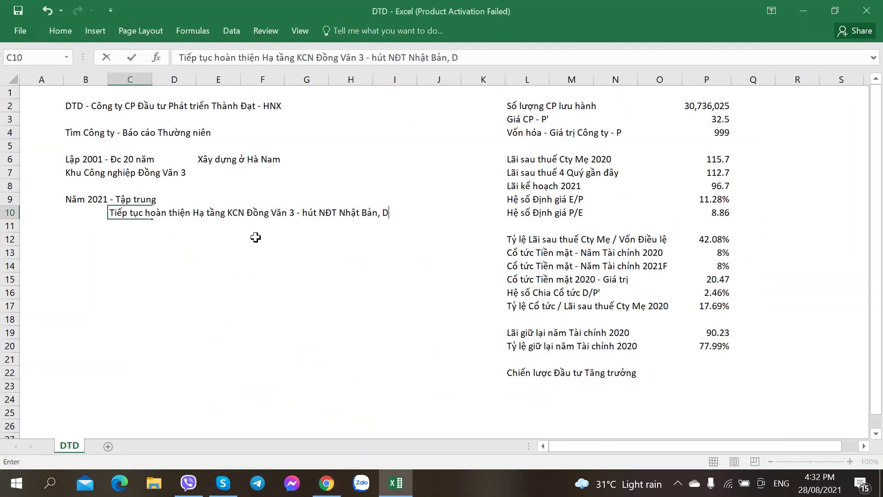
key("BackSpace")
key("BackSpace")
key("BackSpace")
type("oan")
key("Return")
- Show 50 records in DTD's news list on the HNX site, examine the date of the 2020 annual report, and return to the report
key("alt+Tab")
scroll(259, 242, "down", 2)
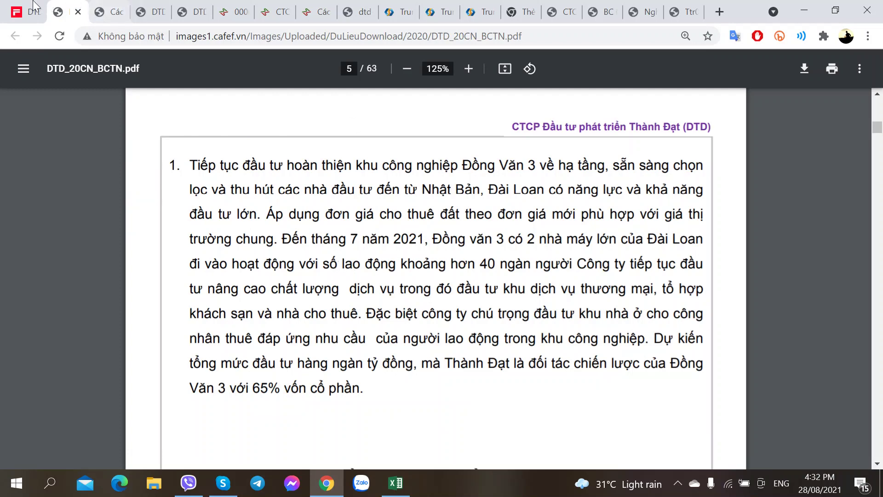
left_click(276, 11)
left_click(235, 12)
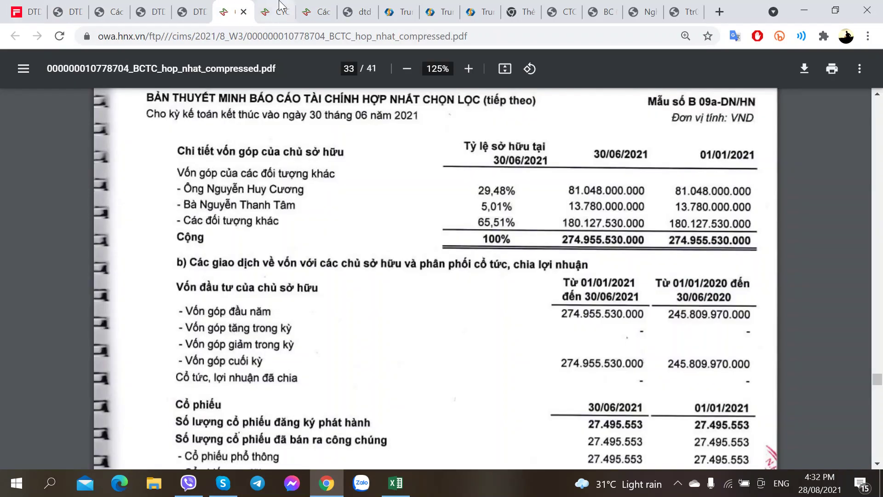
left_click(280, 6)
left_click(753, 151)
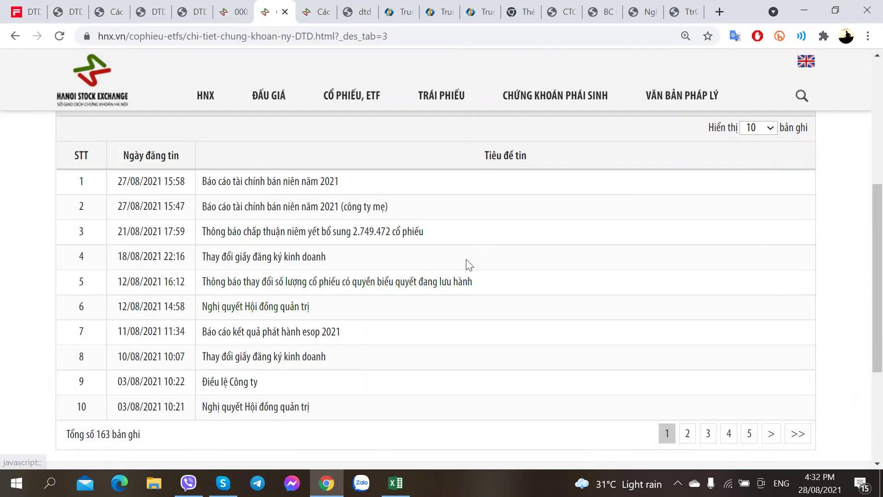
left_click(764, 130)
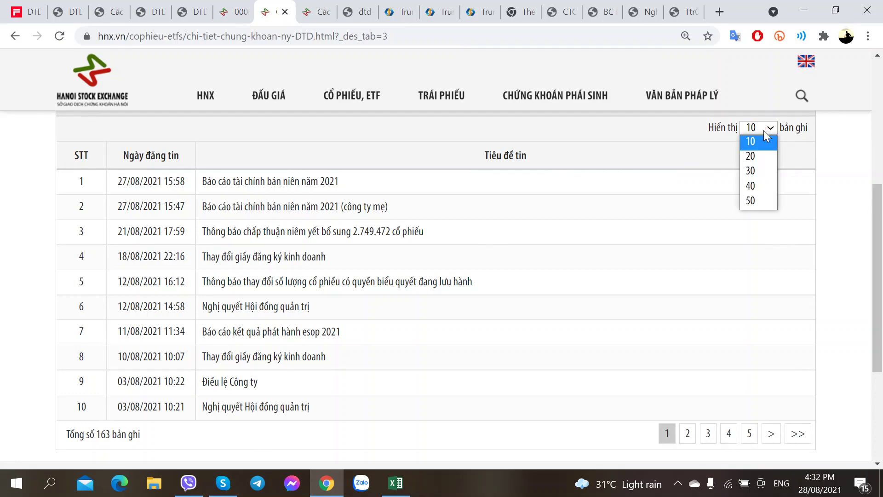
left_click(759, 200)
scroll(487, 339, "down", 10)
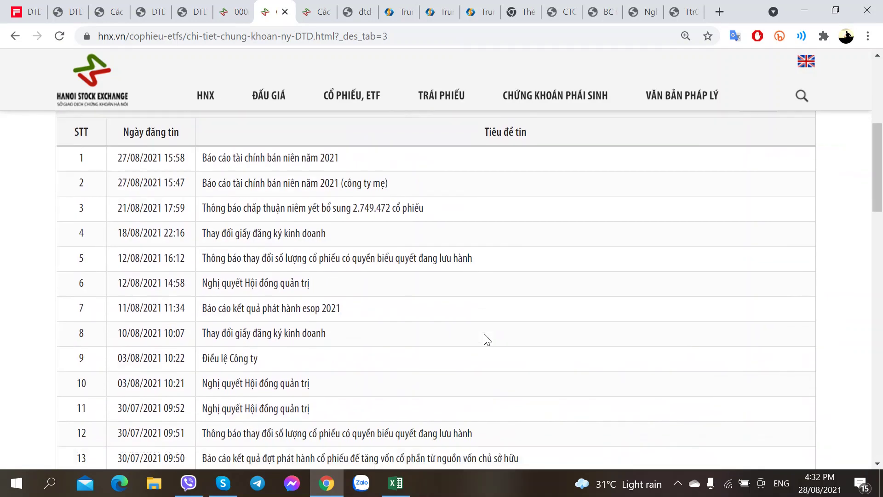
scroll(237, 301, "down", 5)
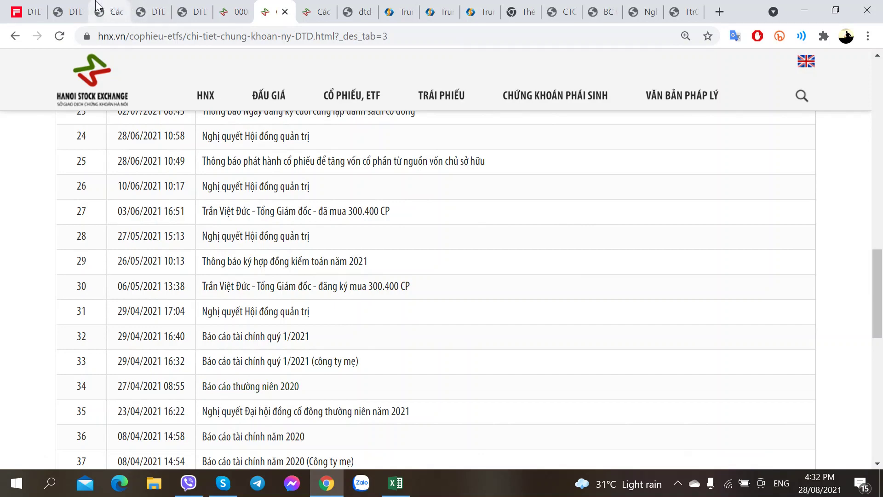
left_click(77, 2)
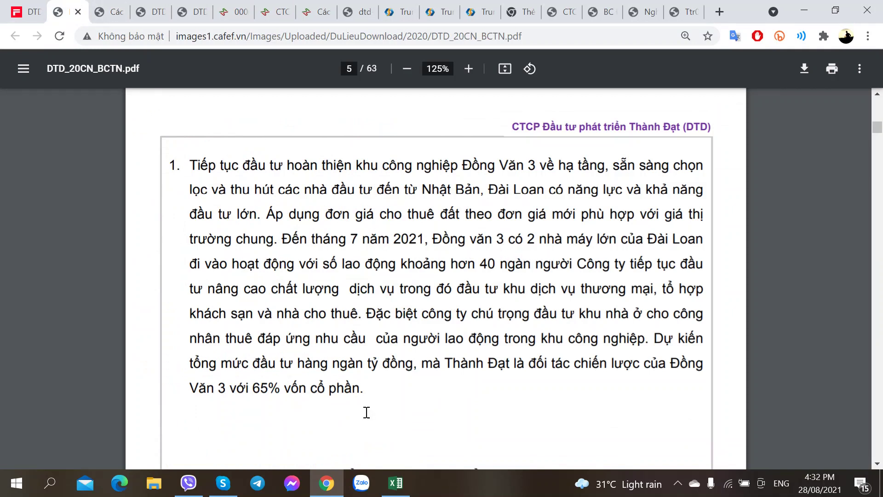
- Switch to the Excel sheet and begin the sub-note in cell D11 with "Đến Tháng 7/2021,"
left_click(396, 484)
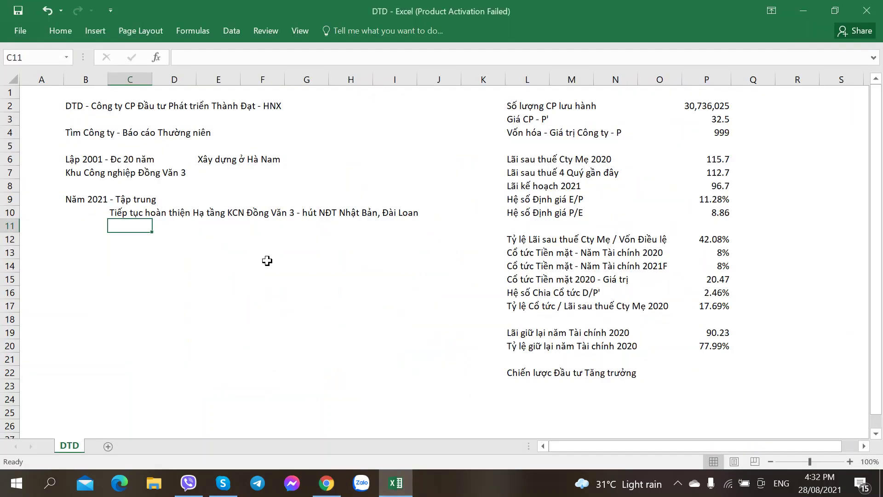
key("Tab")
key("alt+Tab")
key("alt+Tab")
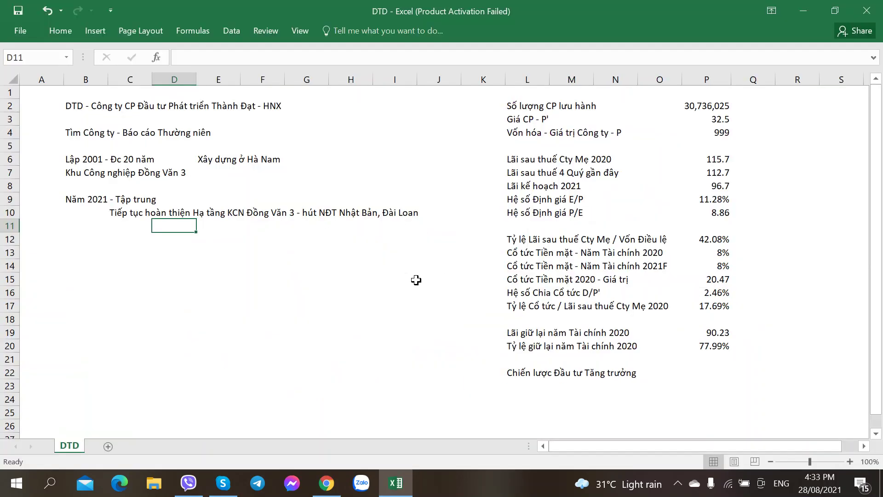
type("Đến tháng")
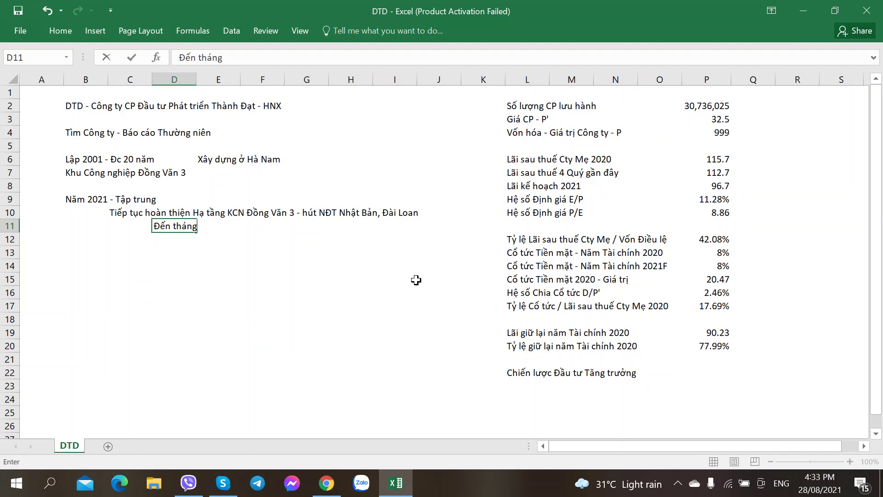
key("BackSpace")
key("BackSpace")
key("BackSpace")
key("BackSpace")
key("BackSpace")
type("Tháng 7/202")
type("1,")
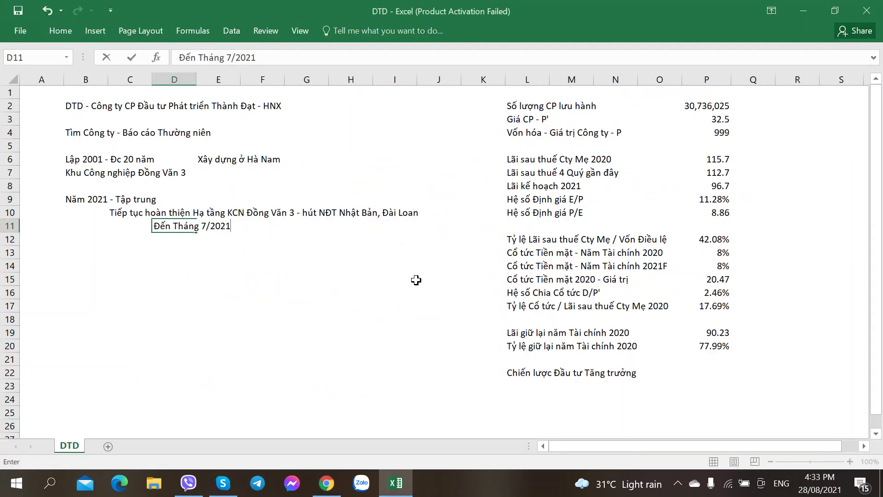
- Complete the D11 note from the report with "có 2 Nhá máy lớn của Đài Loan đi vào hoạt động - 40K ng"
key("alt+Tab")
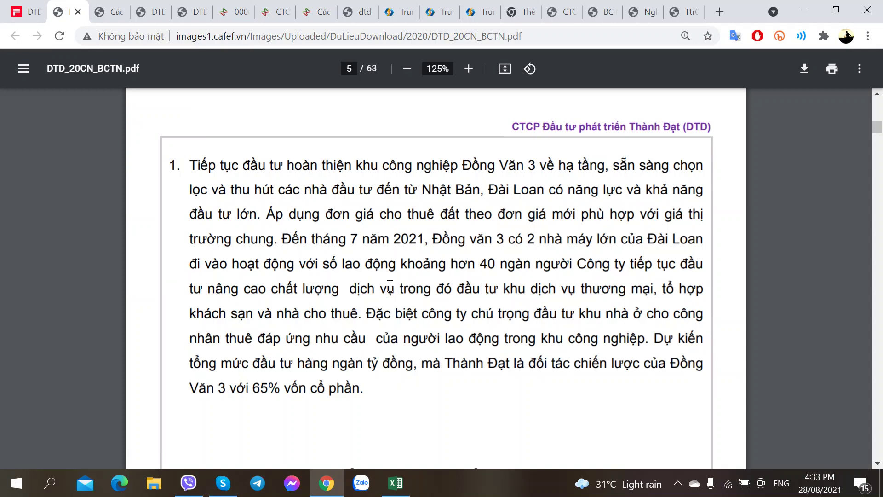
key("alt+Tab")
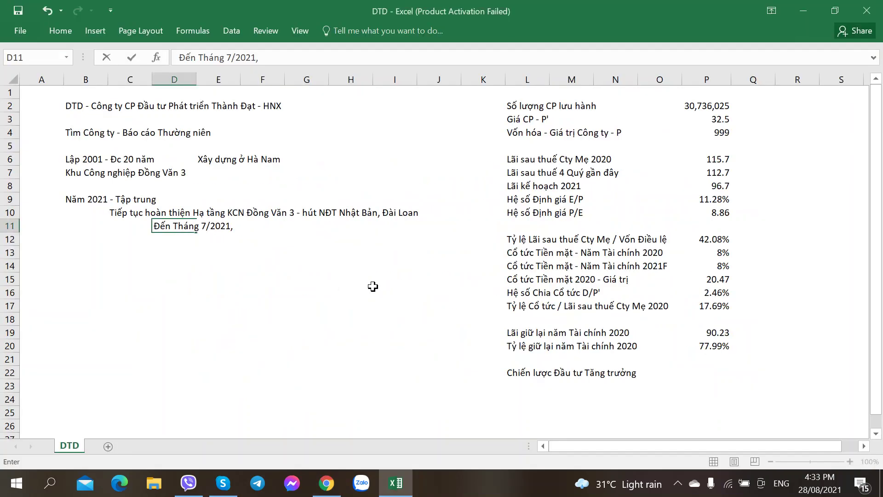
type("có 2 Nhá máy loớn của Đ")
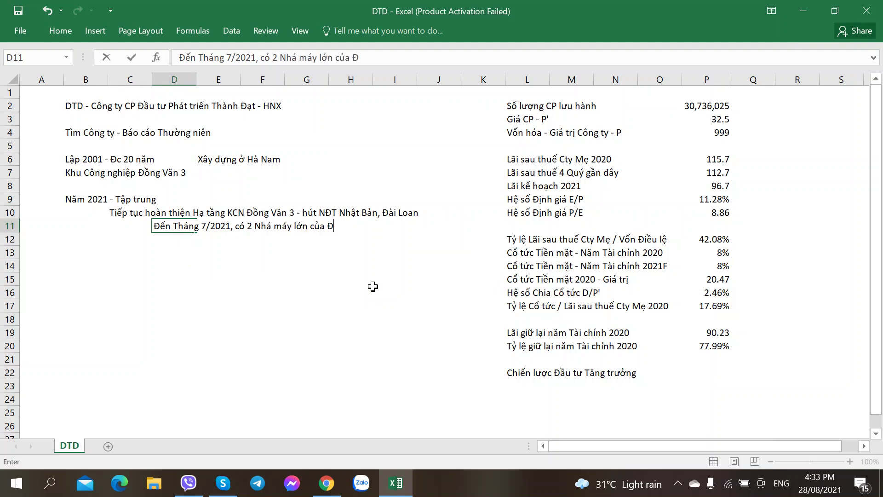
type("ài Loan đi vàio hoaạt ")
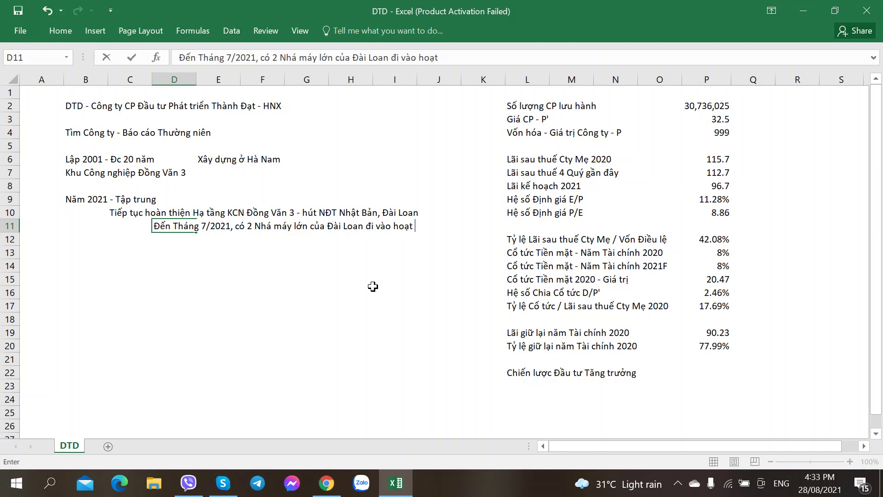
type("động")
key("alt+Tab")
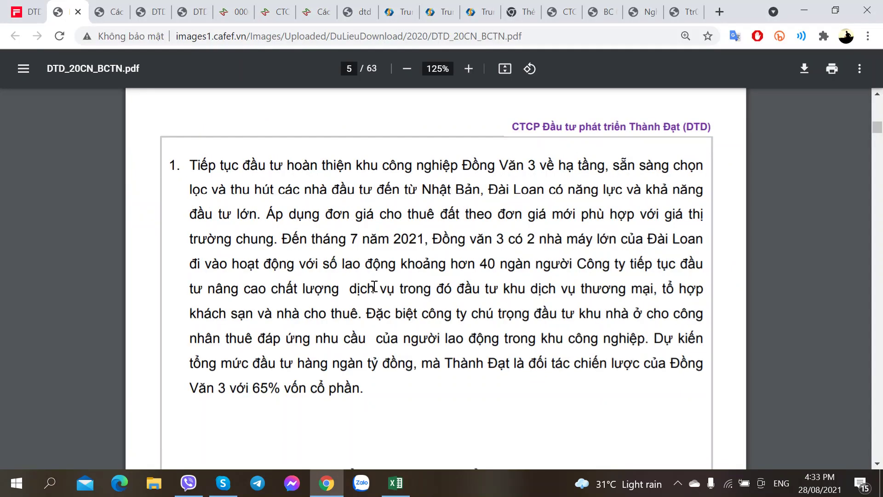
key("alt+Tab")
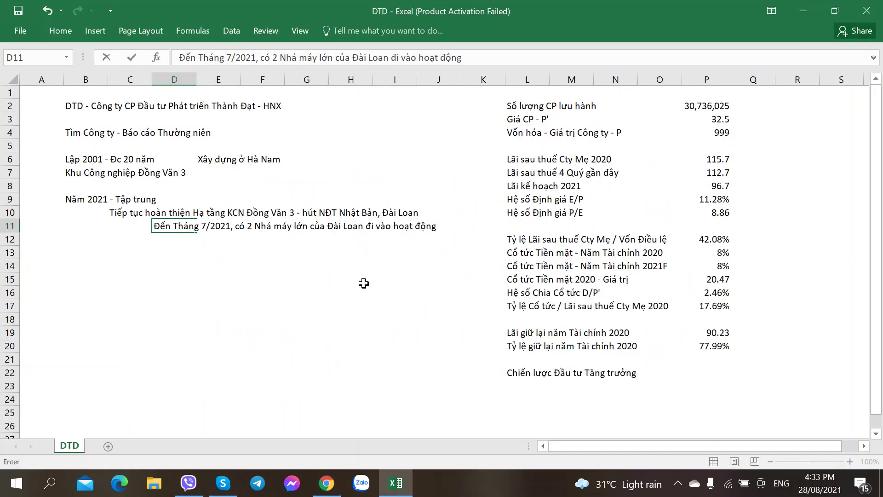
type("- 40K ng")
key("Return")
- Consult the services planned in focus item 1 of the report and write "Dịch vụ TM, KS" in cell E12
key("Right")
key("Right")
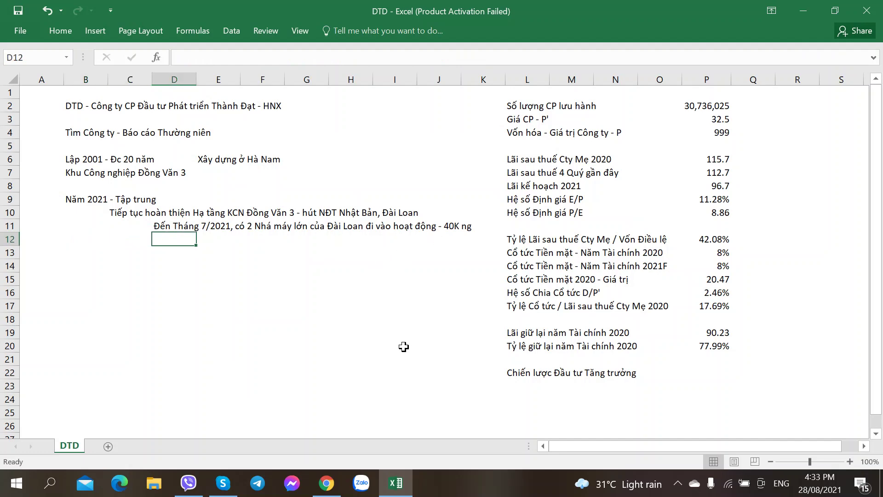
key("alt+Tab")
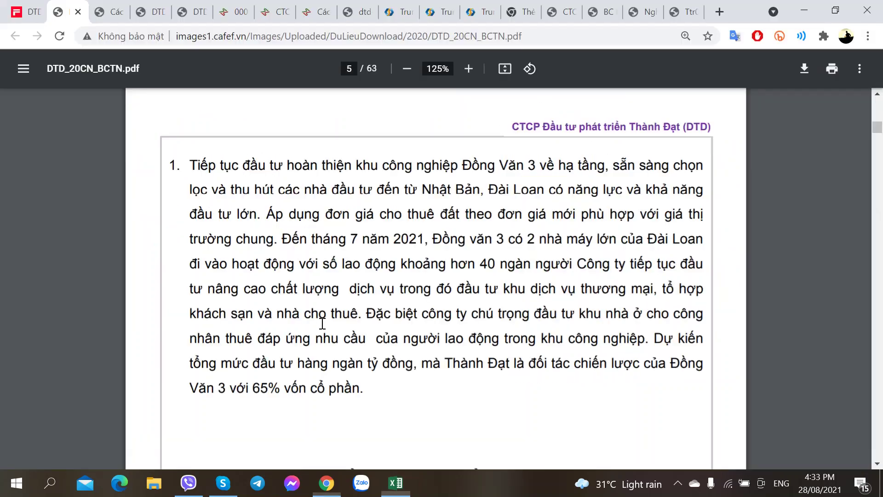
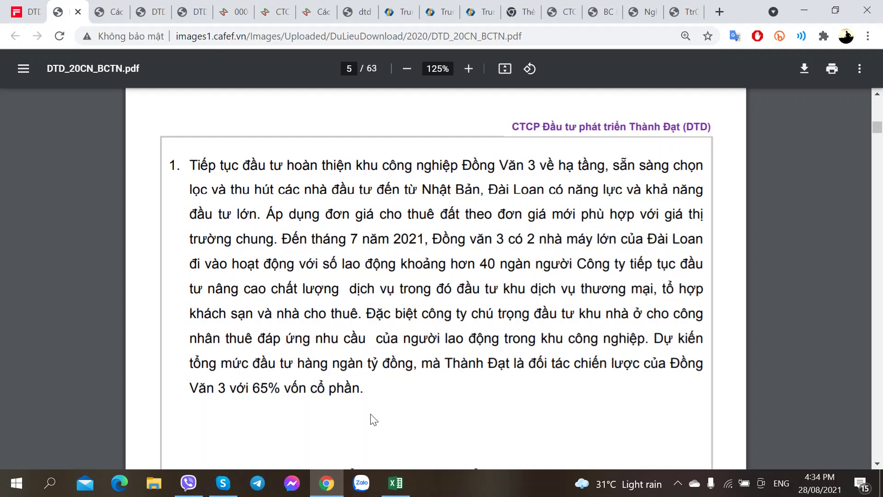
key("alt+Tab")
key("Right")
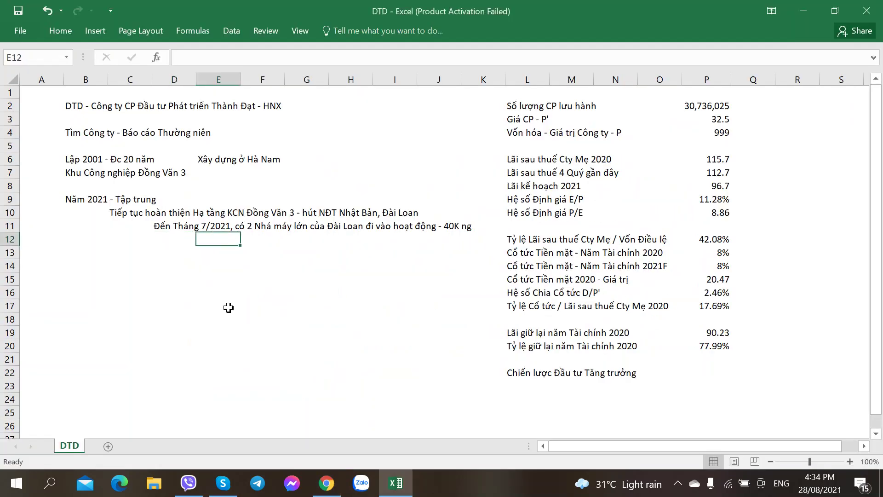
type("Dịch vu")
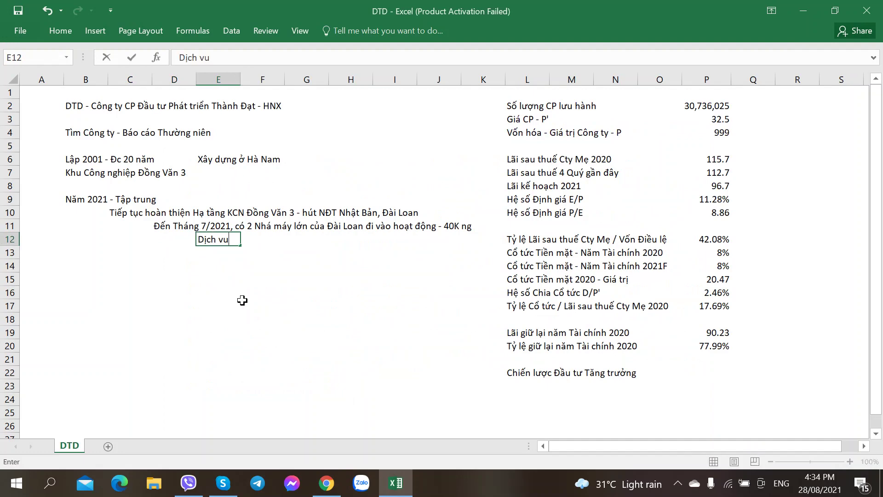
key("alt+Tab")
key("alt+Tab")
type("j")
key("alt+Tab")
key("alt+Tab")
type("TM")
key("alt+Tab")
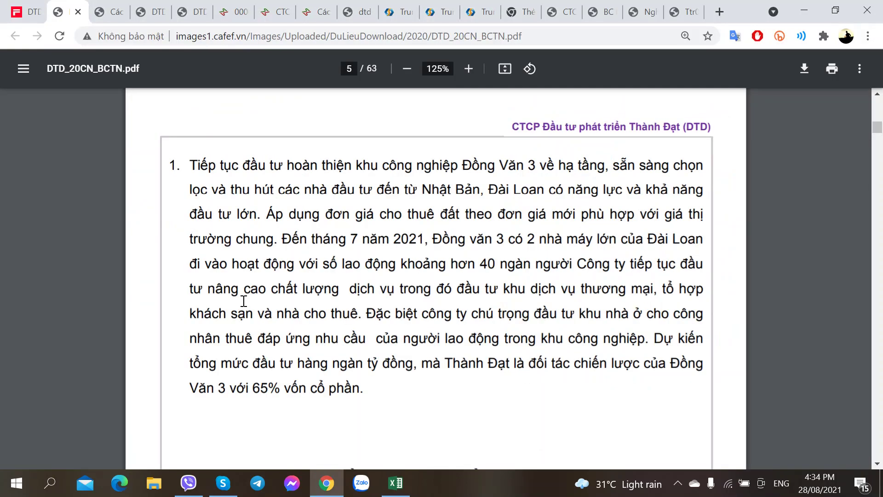
key("alt+Tab")
type(", KS")
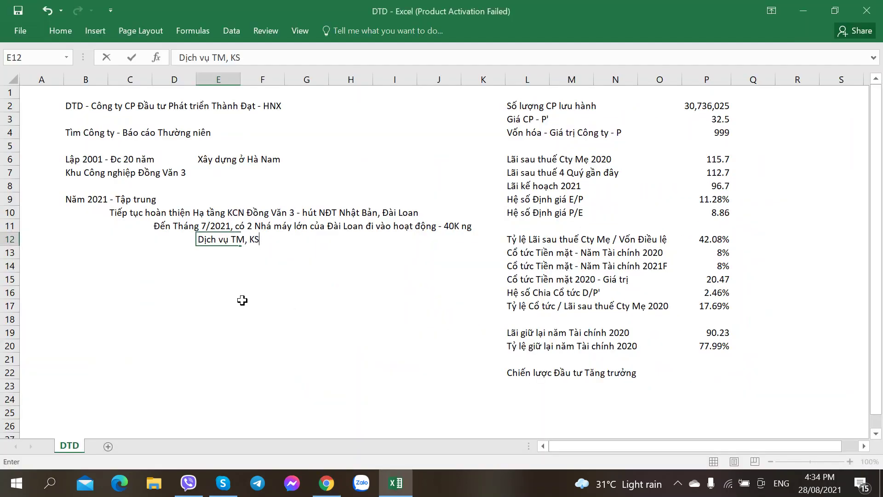
- Extend the E12 note with ", nhà cho thuê - Khu nhà ở Công nhân", checking the housing plans in the report
key("alt+Tab")
key("alt+Tab")
type(", nhà cho thue")
key("alt+Tab")
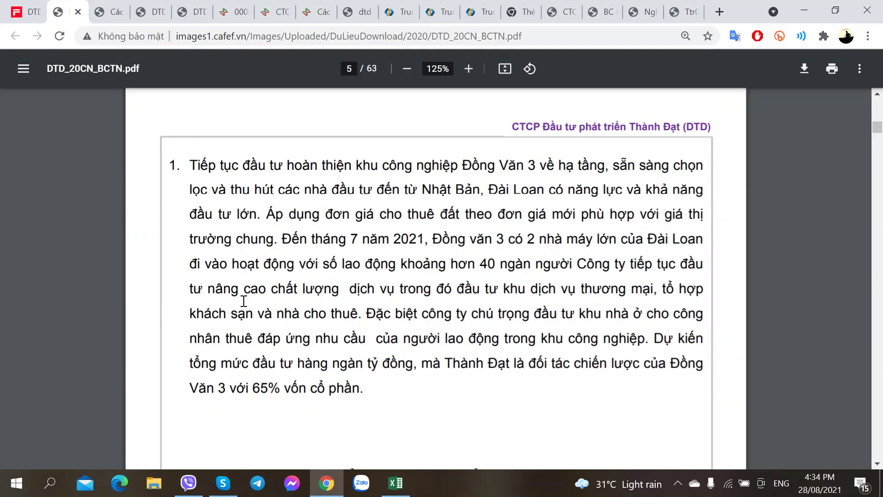
key("alt+Tab")
type("Kh")
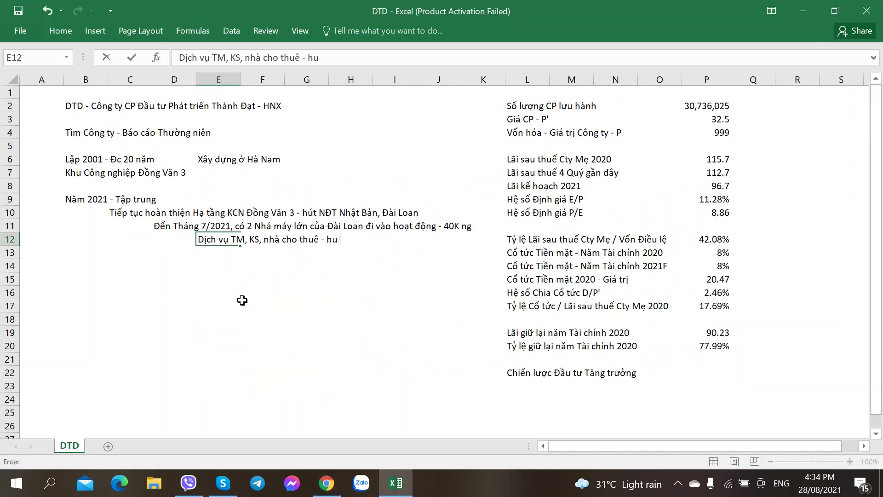
key("BackSpace")
key("BackSpace")
type("Khu nhà ở Công nhân")
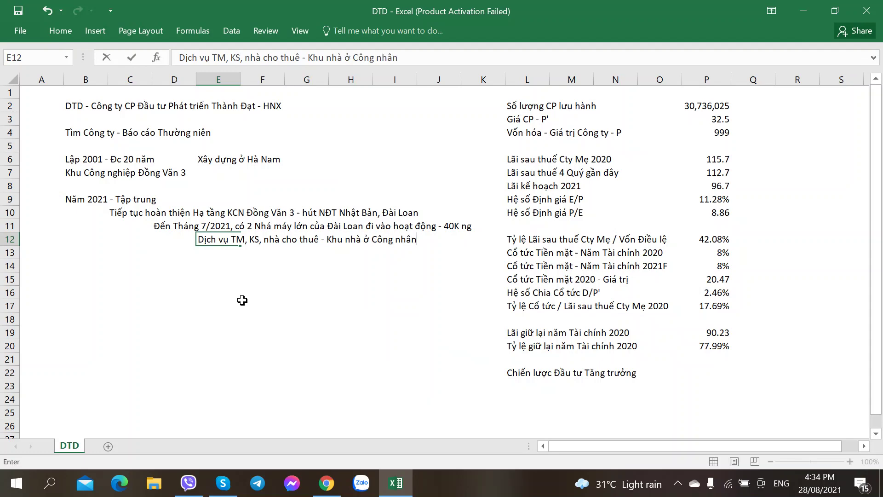
key("alt+Tab")
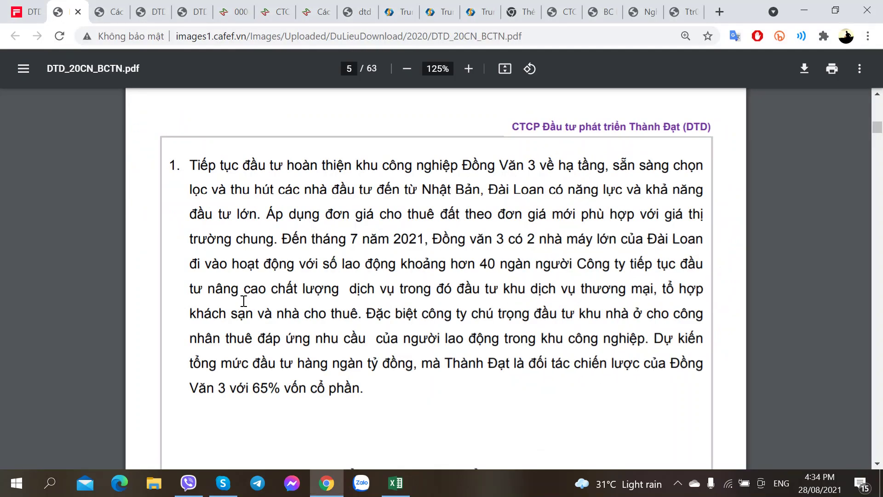
key("alt+Tab")
left_click(157, 252)
- Read focus item 2 in the annual report, covering other products and the new 2021 real estate projects
key("alt+Tab")
scroll(159, 244, "down", 9)
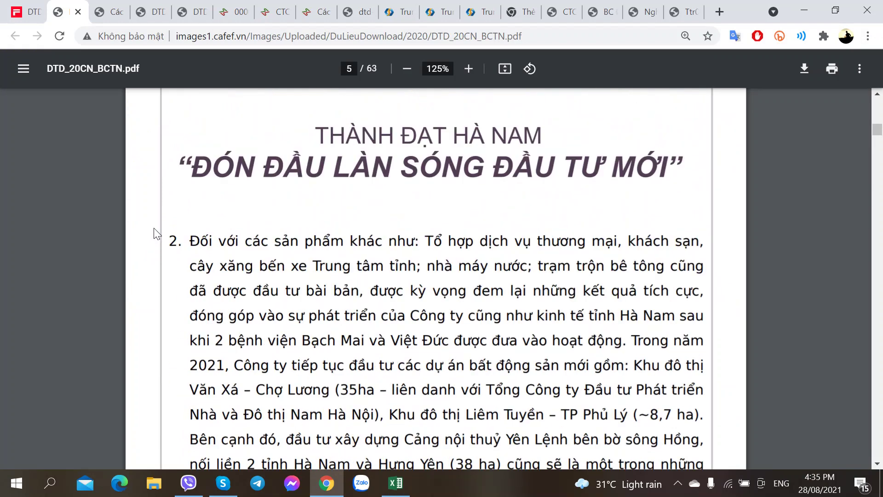
scroll(154, 230, "down", 2)
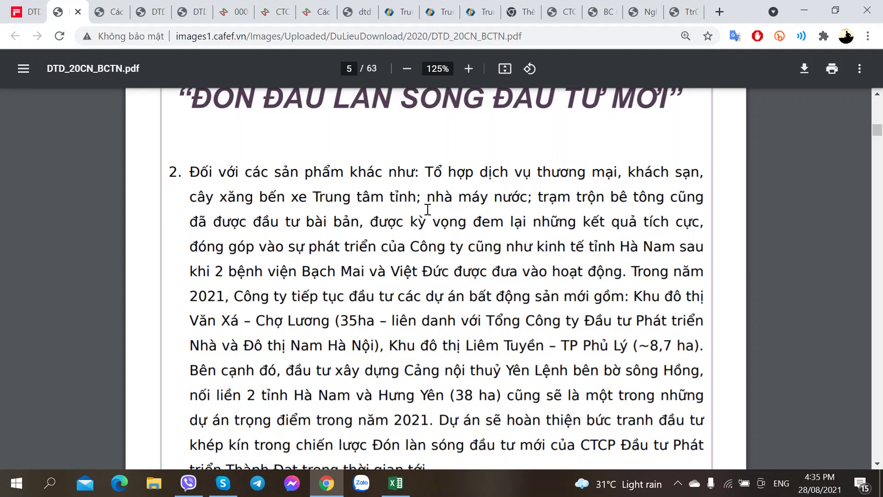
key("alt+Tab")
key("alt+Tab")
key("Down")
key("Up")
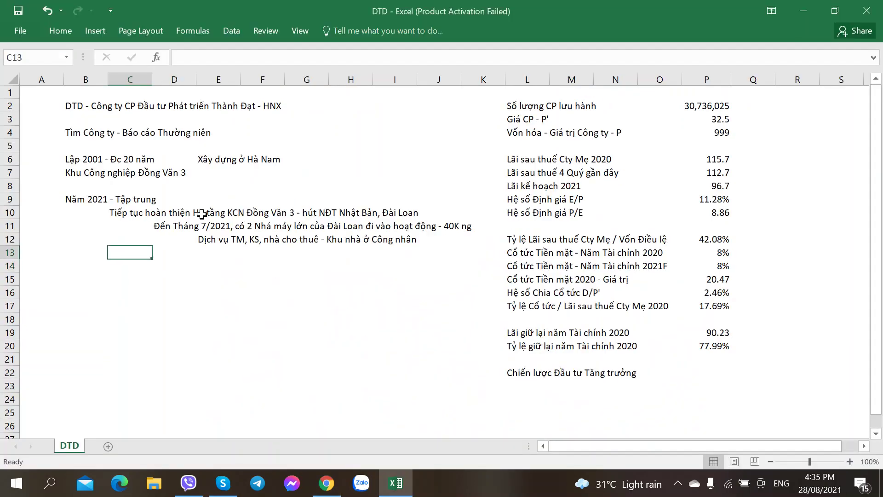
- Write "Tổ hợp DV TM, KS, Cây xăng" in cell C13, following the product list in focus item 2
key("alt+Tab")
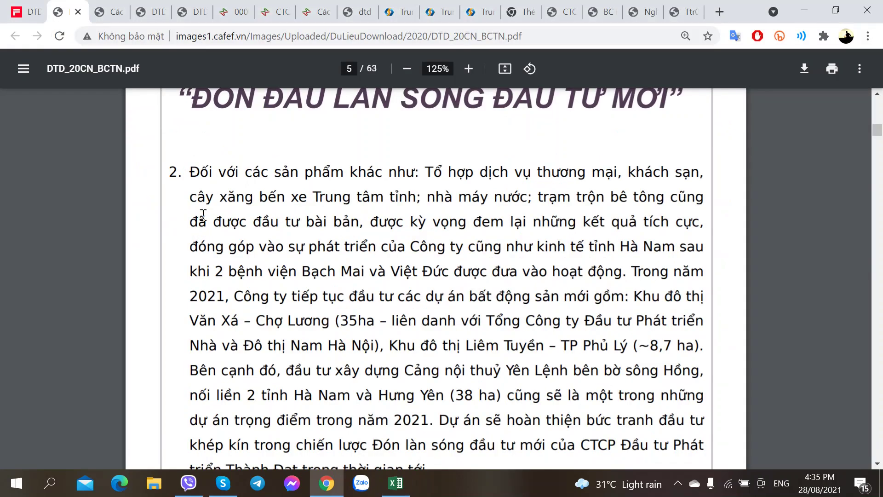
key("alt+Tab")
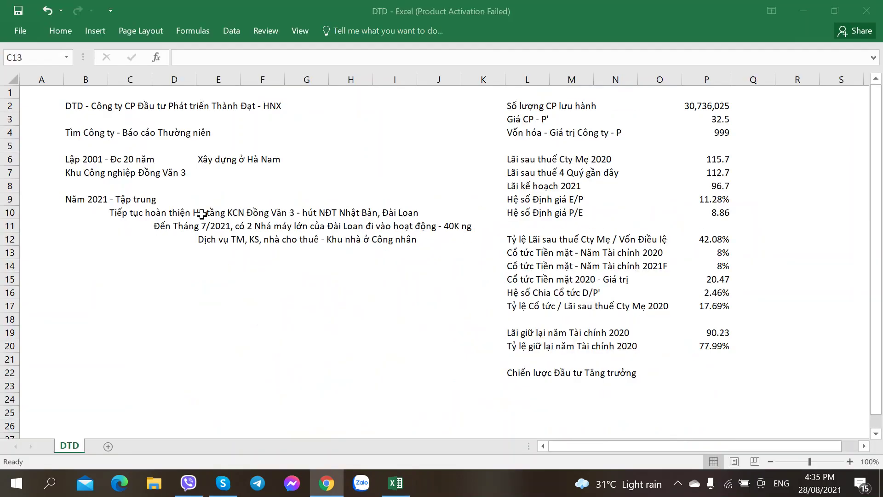
type("Tổ hoợp DV TM,")
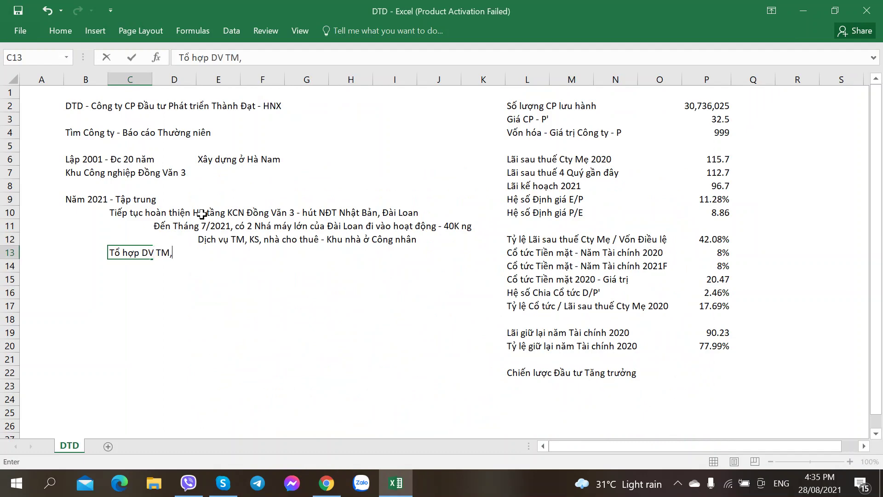
key("alt+Tab")
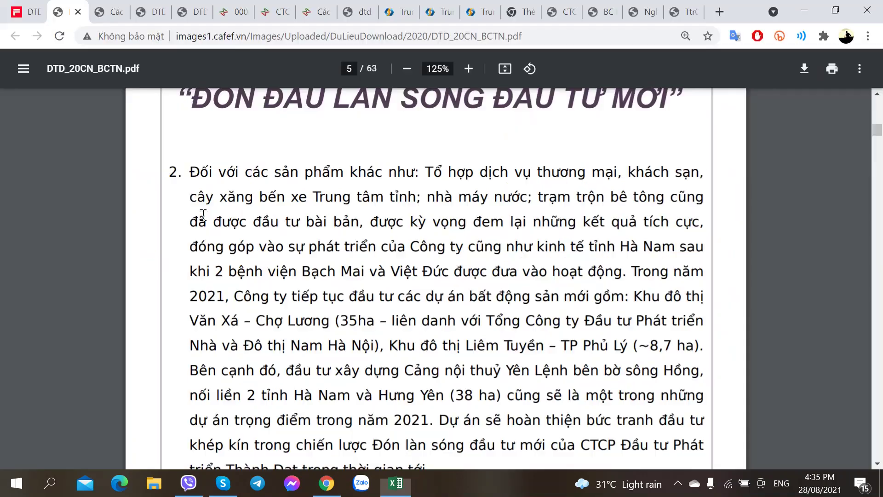
key("alt+Tab")
type("KS")
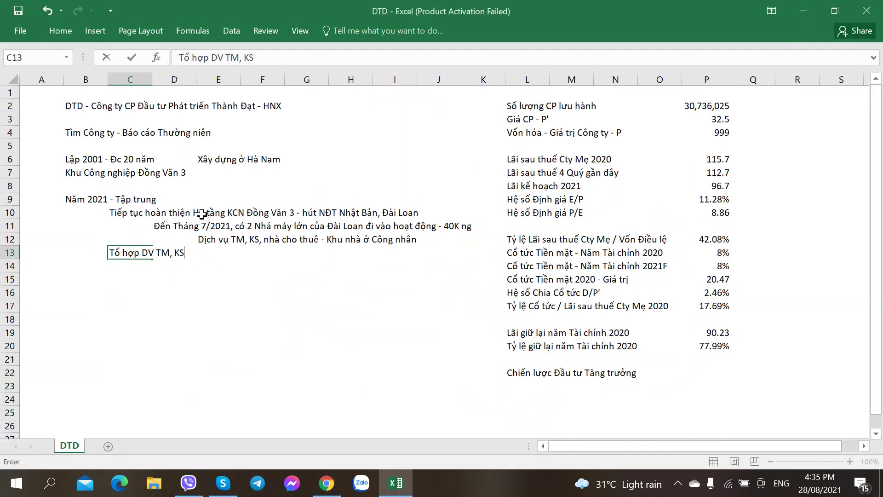
type(", Cây xăng")
- Extend the C13 note with ", Bến xe, Nhà máy Nước,", following the product list in focus item 2 of the report
key("alt+Tab")
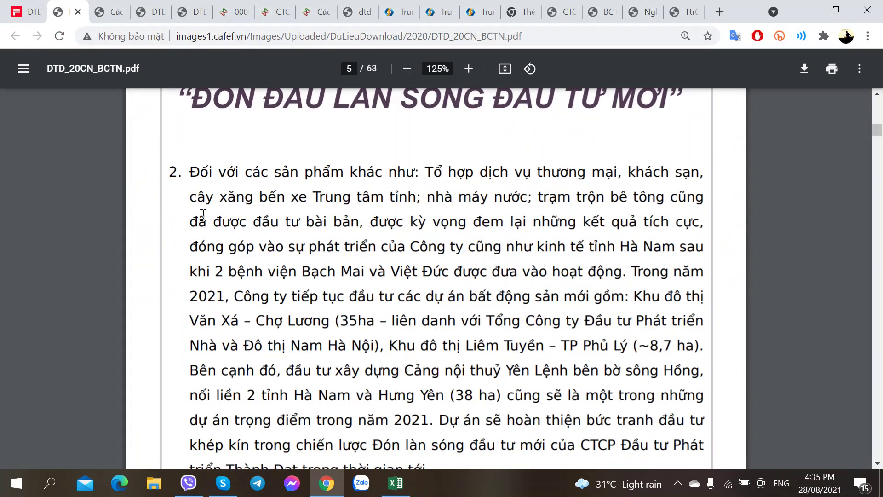
key("alt+Tab")
type("Bến xe")
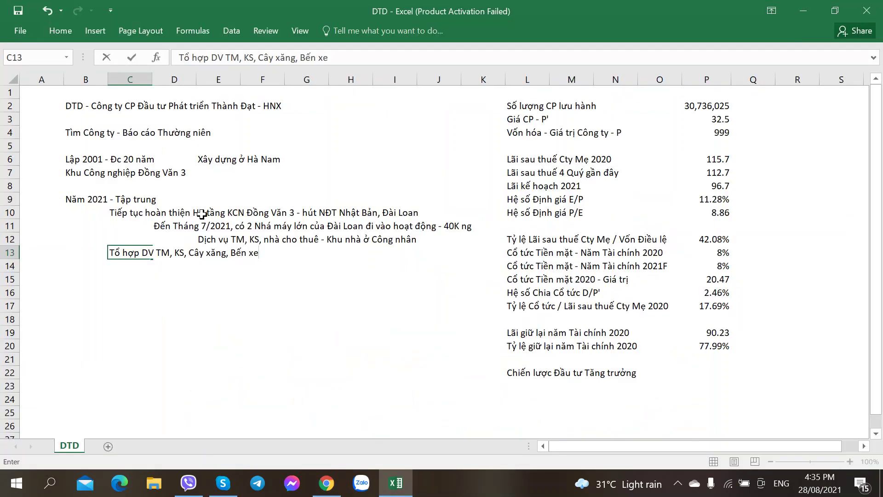
key("alt+Tab")
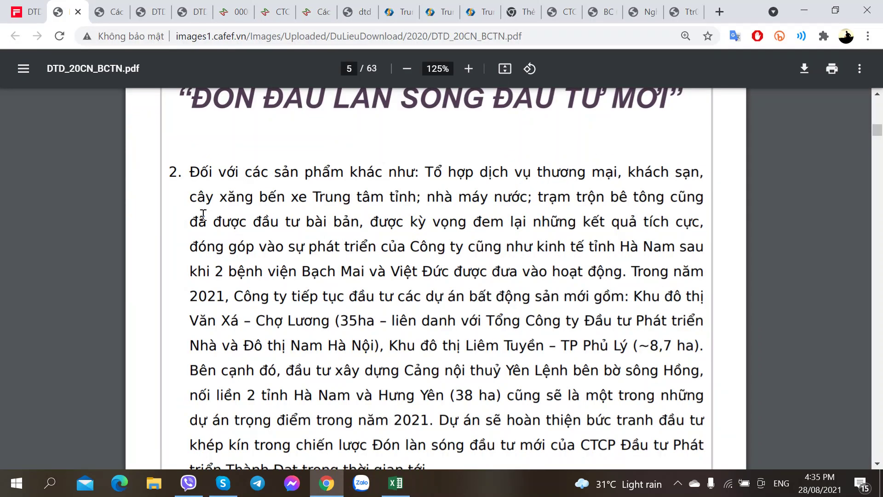
key("alt+Tab")
type(", Nhà m")
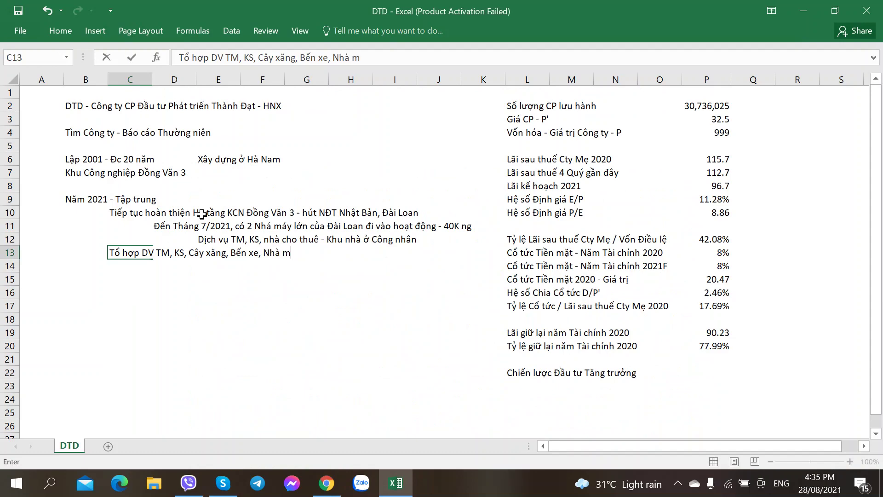
type("áy Nươc,")
- Complete the C13 product list with "Trạm trộn Bê tông", checking the wording against the annual report
key("alt+Tab")
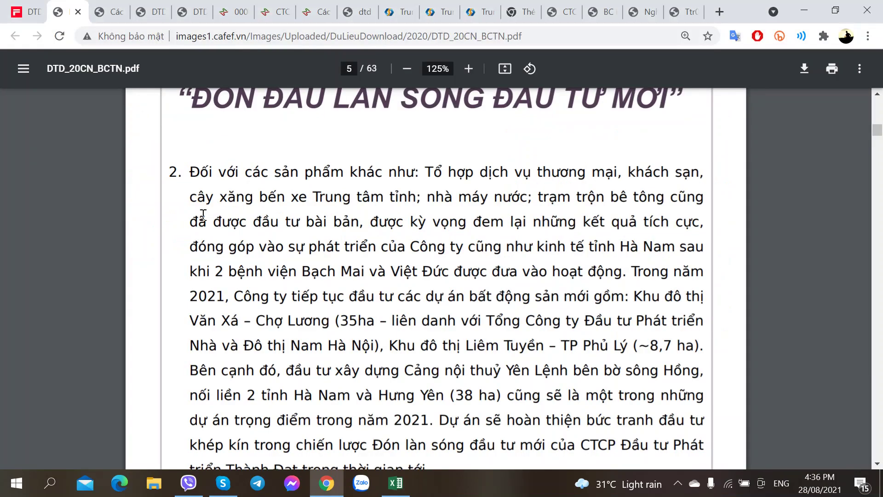
key("alt+Tab")
type("Trạ")
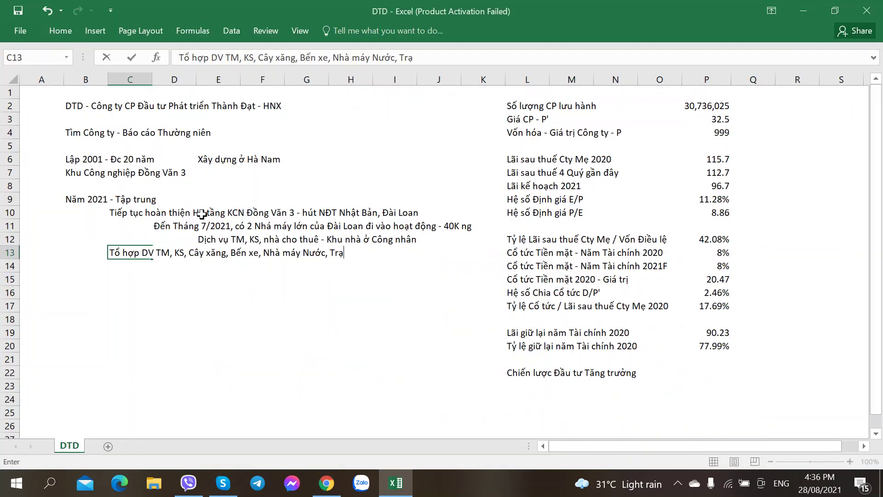
type("m trộn")
key("alt+Tab")
key("alt+Tab")
type("bê tông")
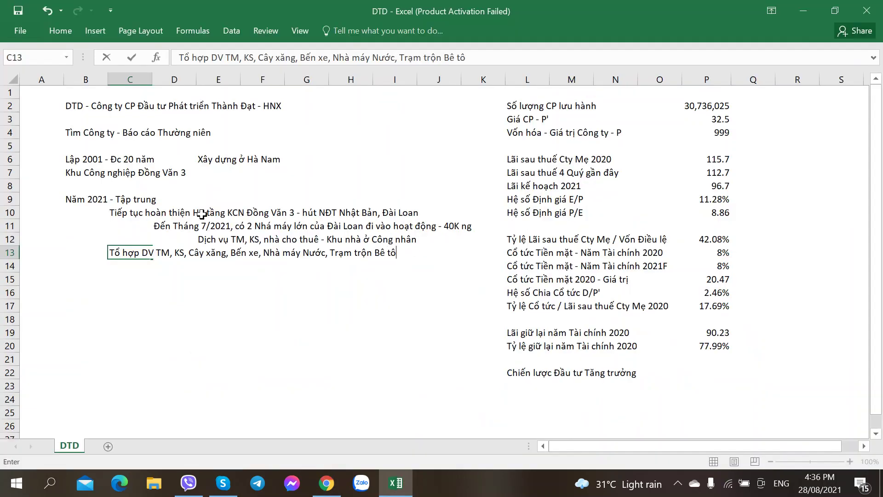
key("alt+Tab")
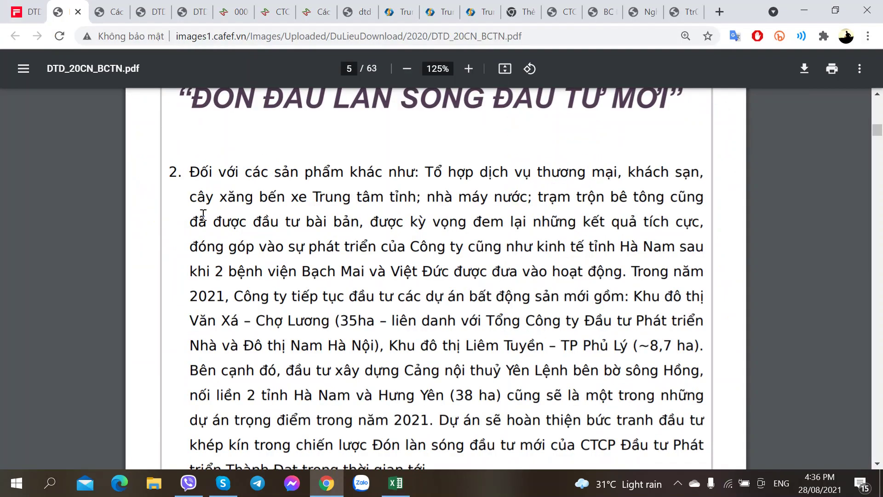
key("alt+Tab")
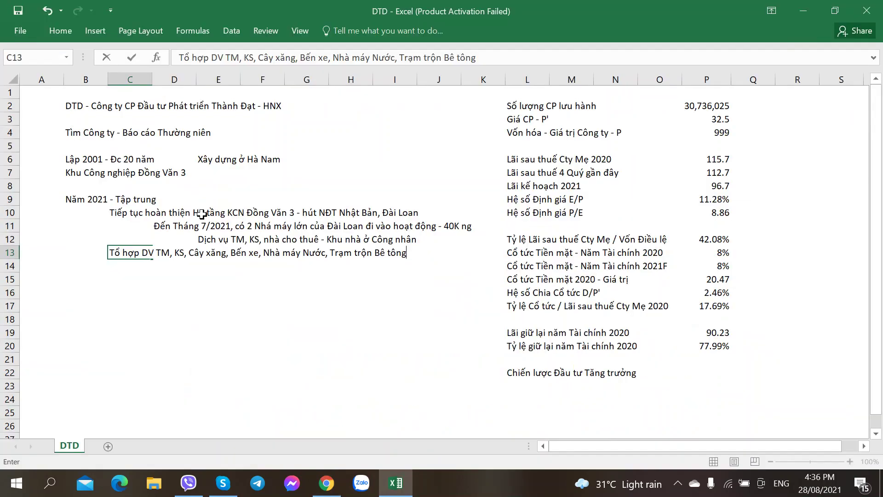
key("Tab")
- Write the hospital note "2 bệnh viên Bạch Mai và Việt Đức" in cell D14
key("Down")
key("alt+Tab")
key("alt+Tab")
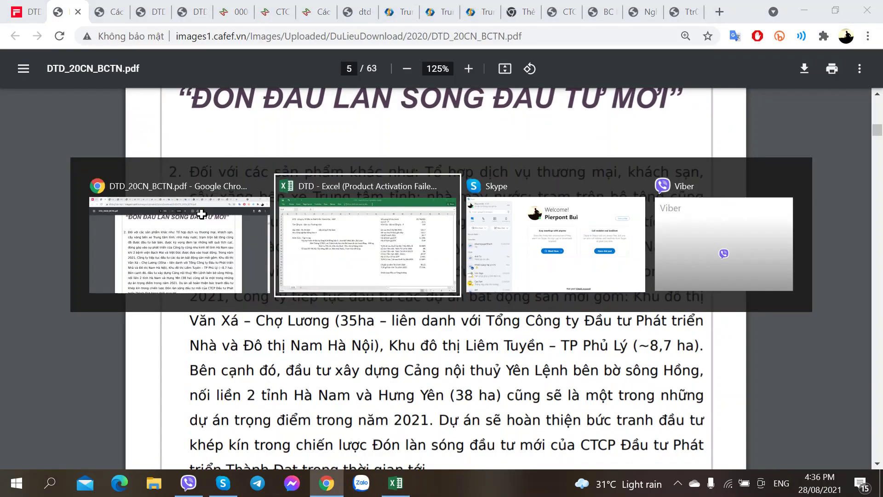
type("2 bệnh viên ")
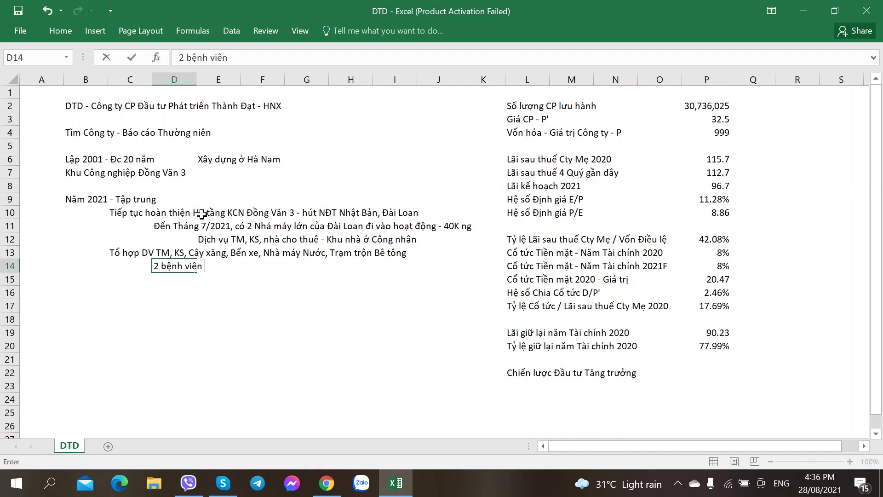
type("Bạch Mai và ")
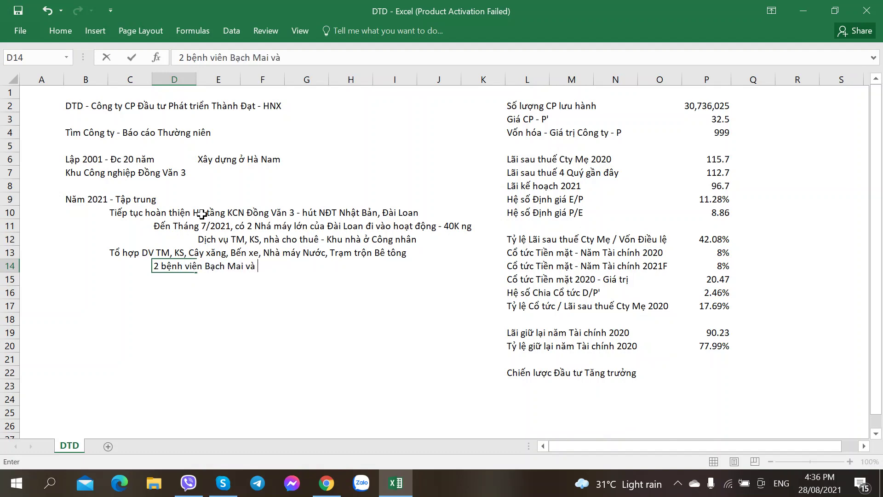
type("Viêt Đức")
key("Return")
- Read the 2021 real estate projects in the report and look up the joint-venture partner's stock page under ticker NHA
key("alt+Tab")
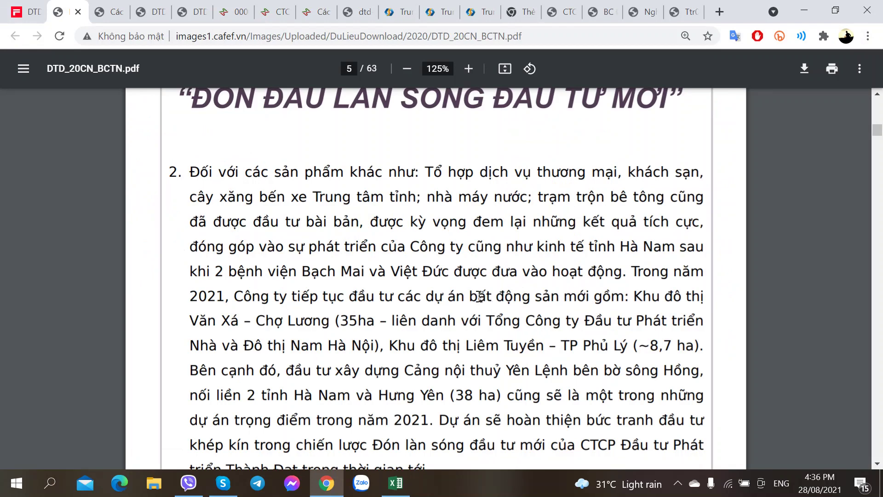
scroll(385, 320, "down", 2)
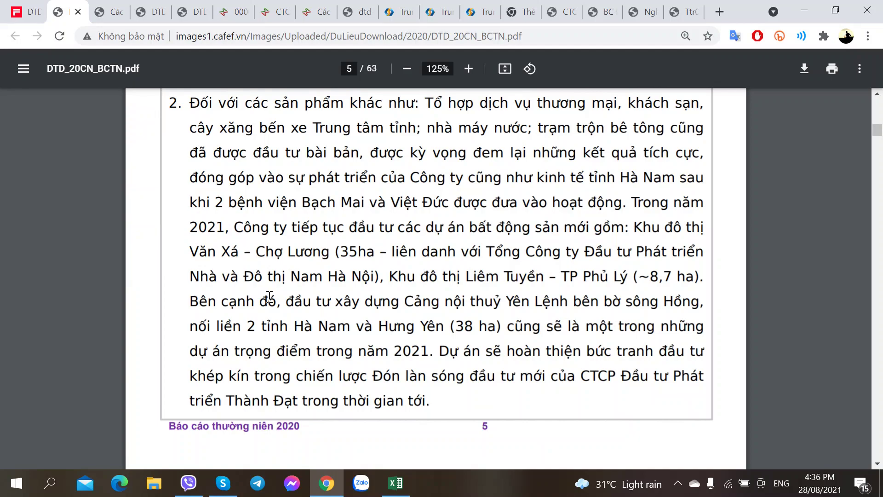
left_click(27, 11)
scroll(805, 286, "up", 4)
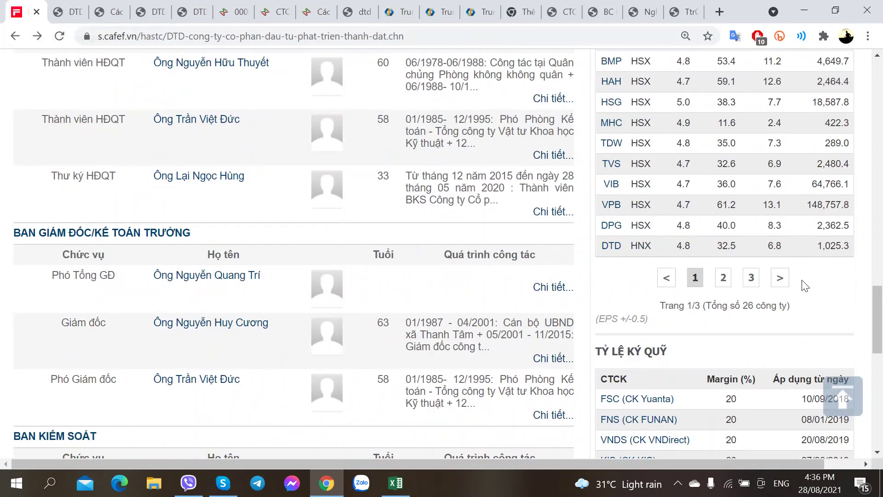
scroll(805, 285, "up", 10)
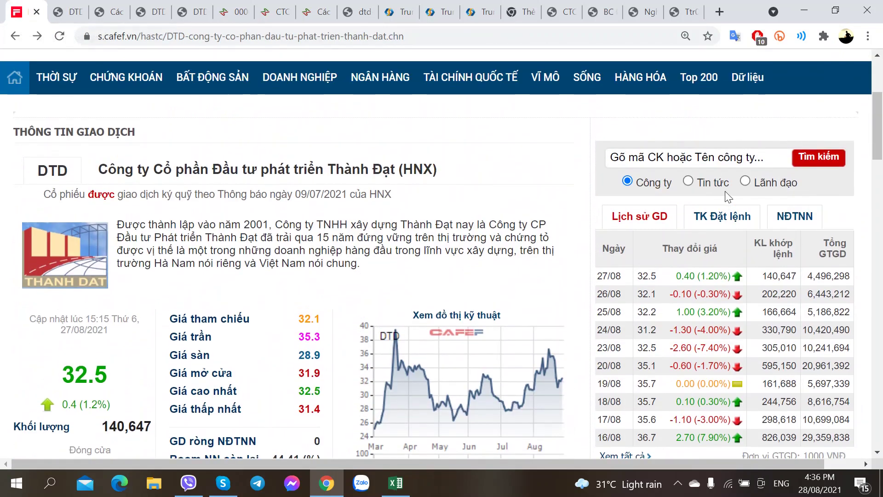
left_click(717, 157)
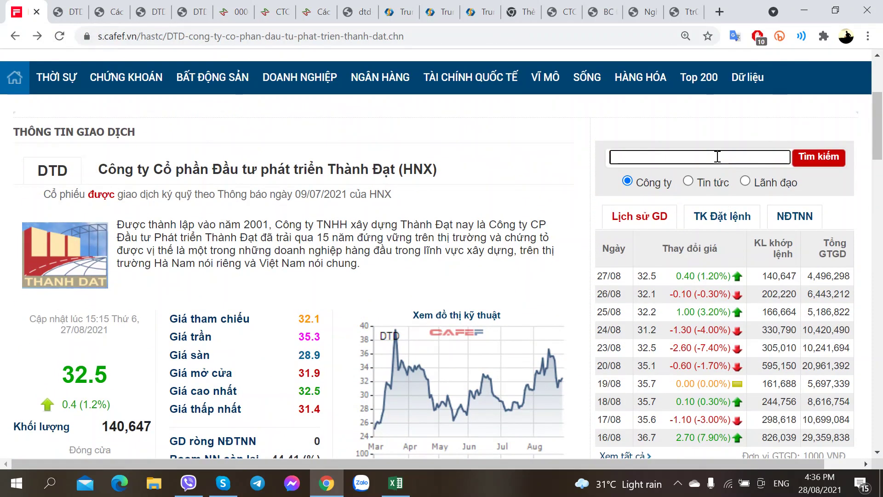
type("NHA")
left_click(700, 177)
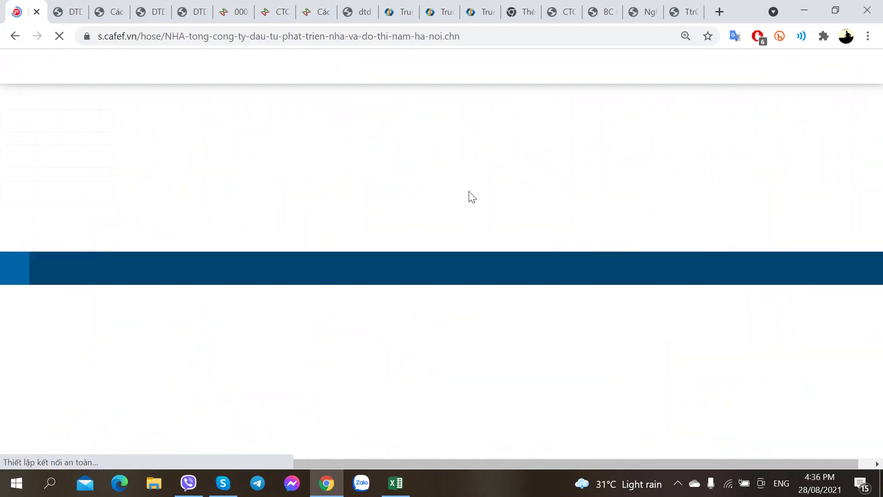
scroll(309, 257, "down", 8)
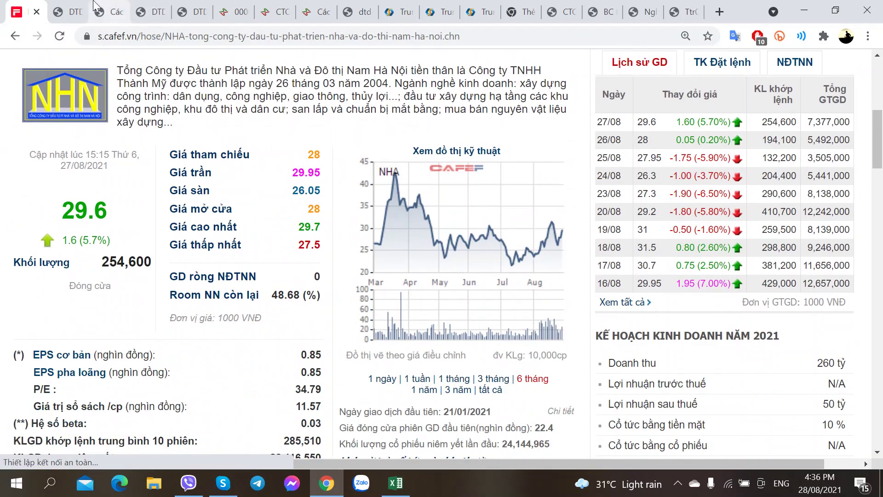
- Return to the annual report's project list and start the urban area note in cell D15 with "KĐT"
left_click(84, 4)
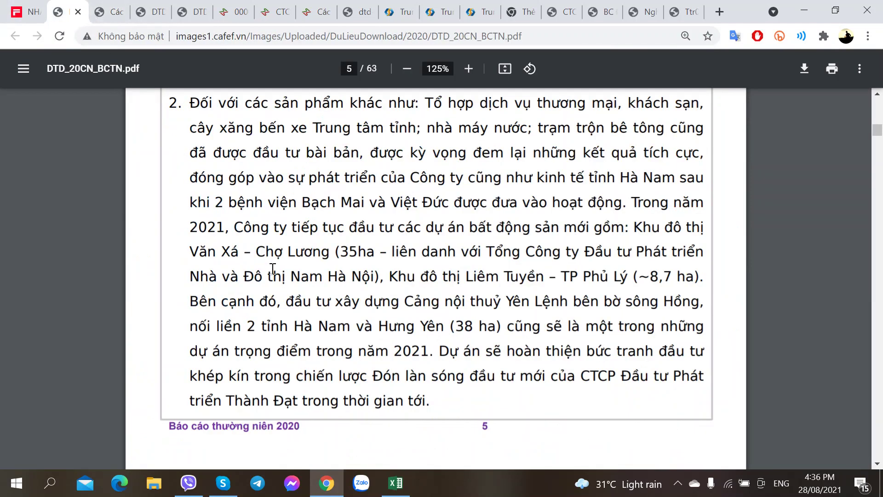
key("alt+Tab")
key("alt+Tab")
key("alt+Tab")
key("alt+Tab")
key("alt+Tab")
key("alt+Tab")
key("alt+Tab")
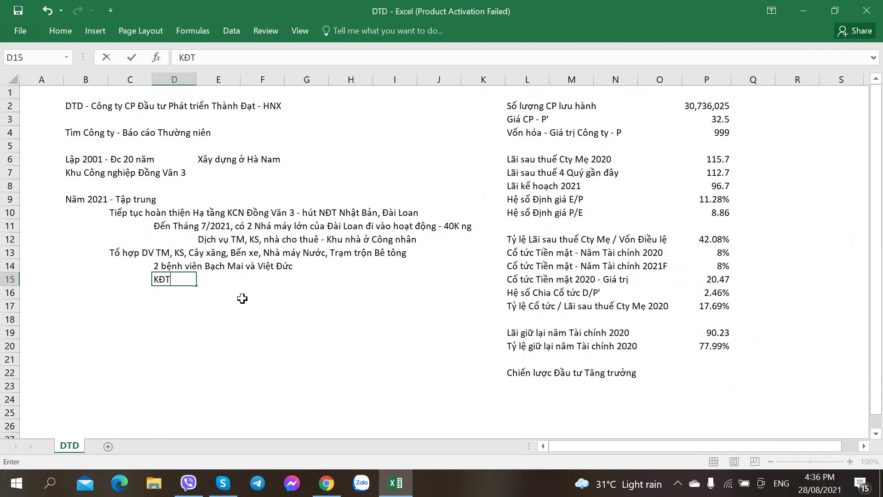
key("alt+Tab")
key("BackSpace")
key("BackSpace")
type("ĐT")
- Extend the D15 note with the project name and area from the report, "Văn Xá - Chợ Lương (35 ha"
key("alt+Tab")
key("alt+Tab")
type("Văn")
key("alt+Tab")
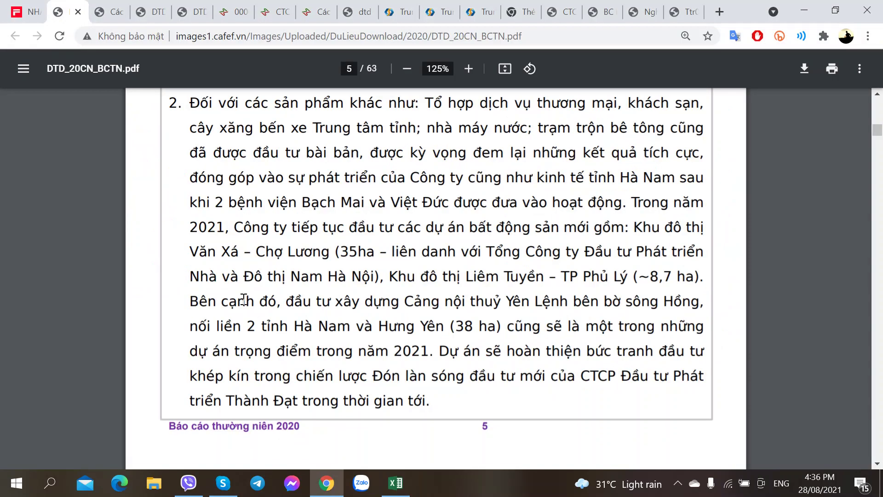
key("alt+Tab")
type("Xá - Chơ")
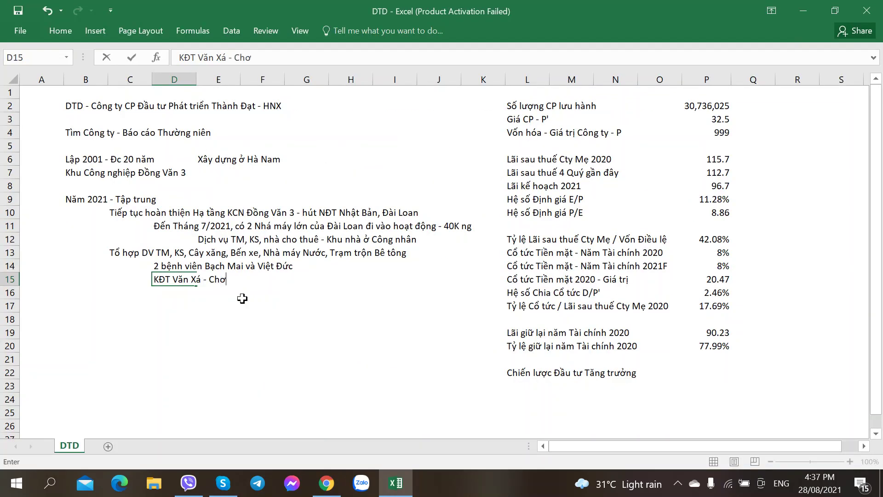
key("BackSpace")
type("ợ Lương (35")
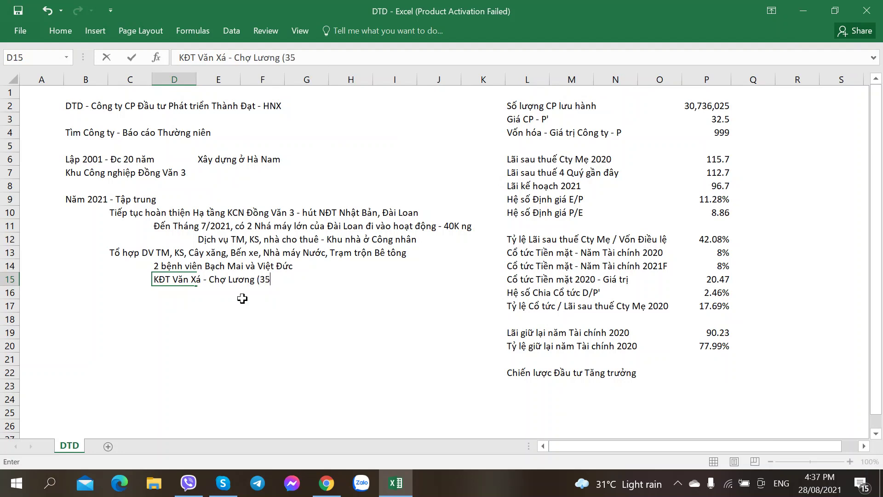
type("h")
key("BackSpace")
type("ha")
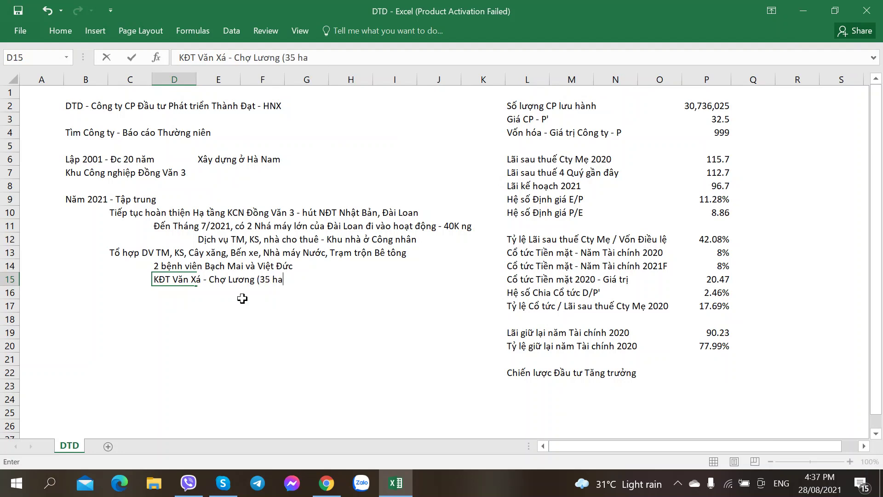